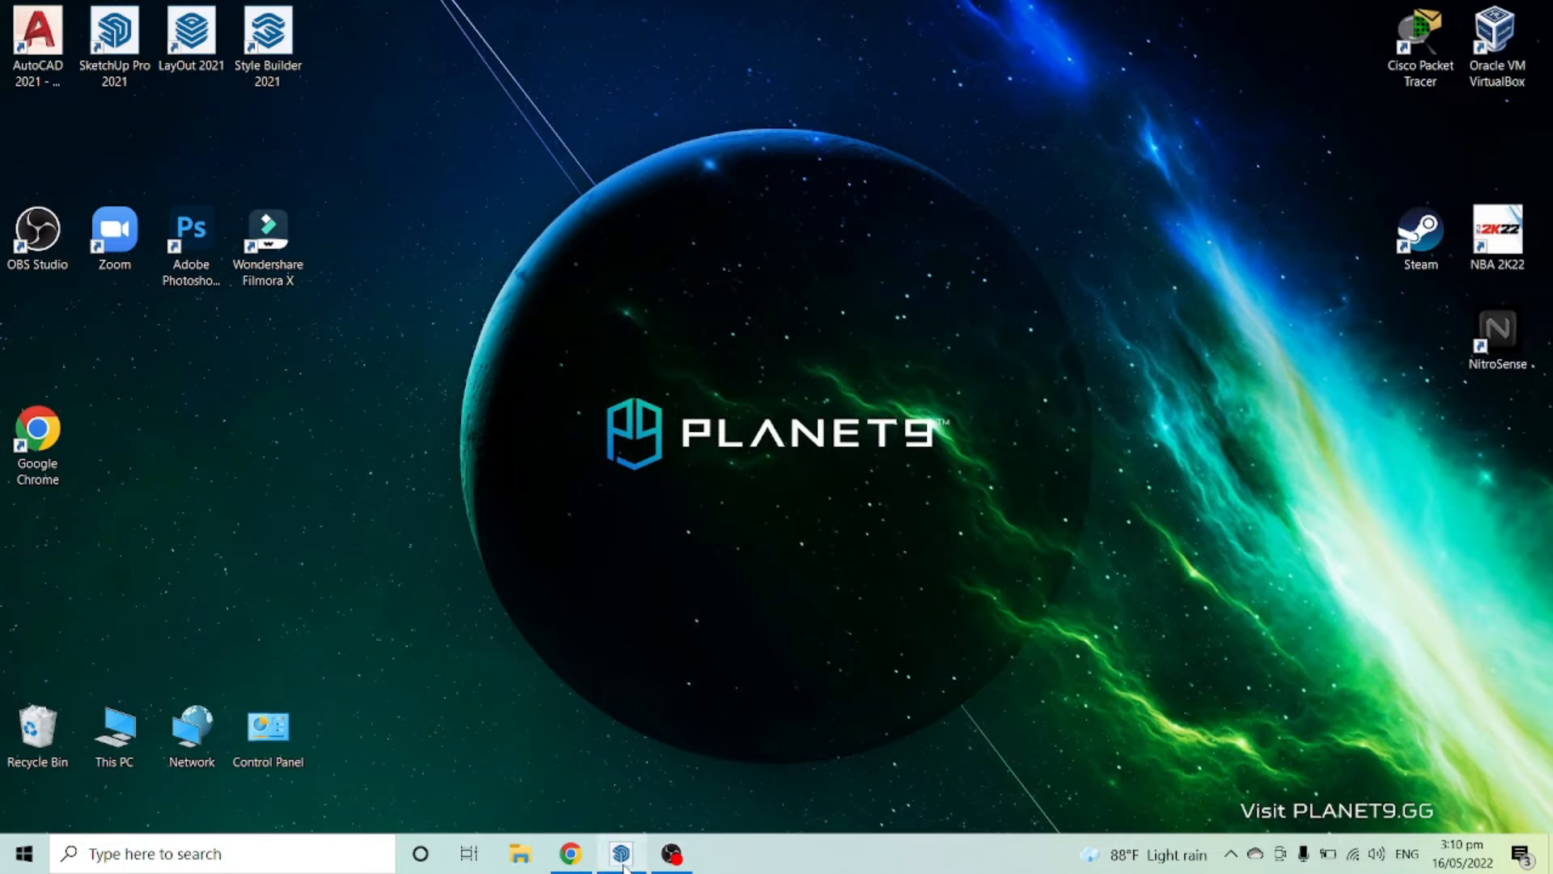
Switch to SketchUp and look over the Reception Elevation model from several angles
click(621, 856)
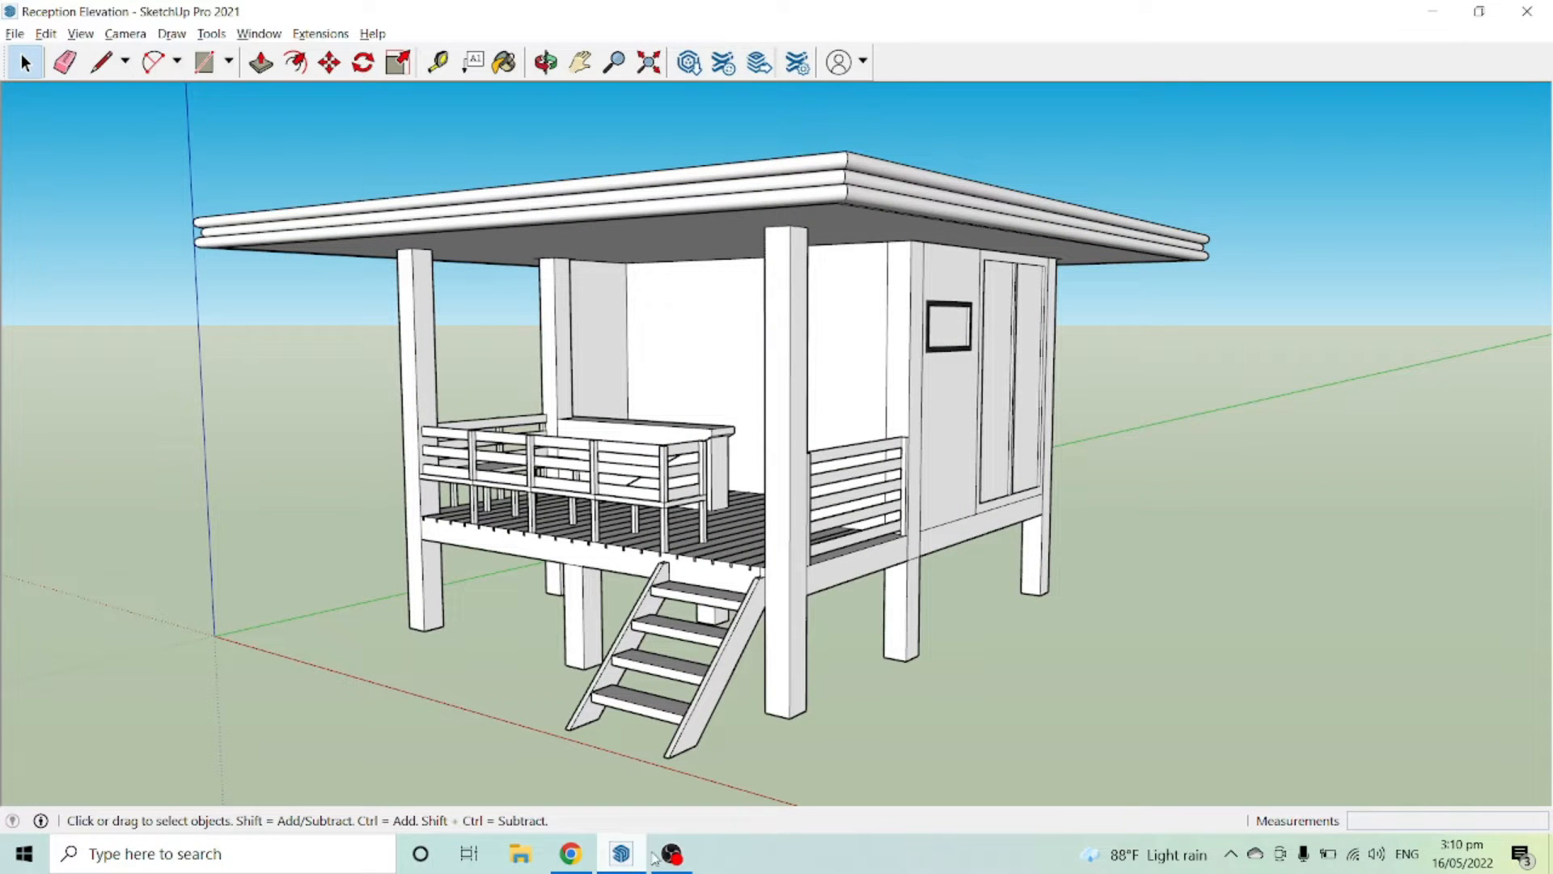
middle_drag(1133, 387, 985, 386)
middle_drag(626, 408, 699, 436)
middle_drag(496, 403, 575, 401)
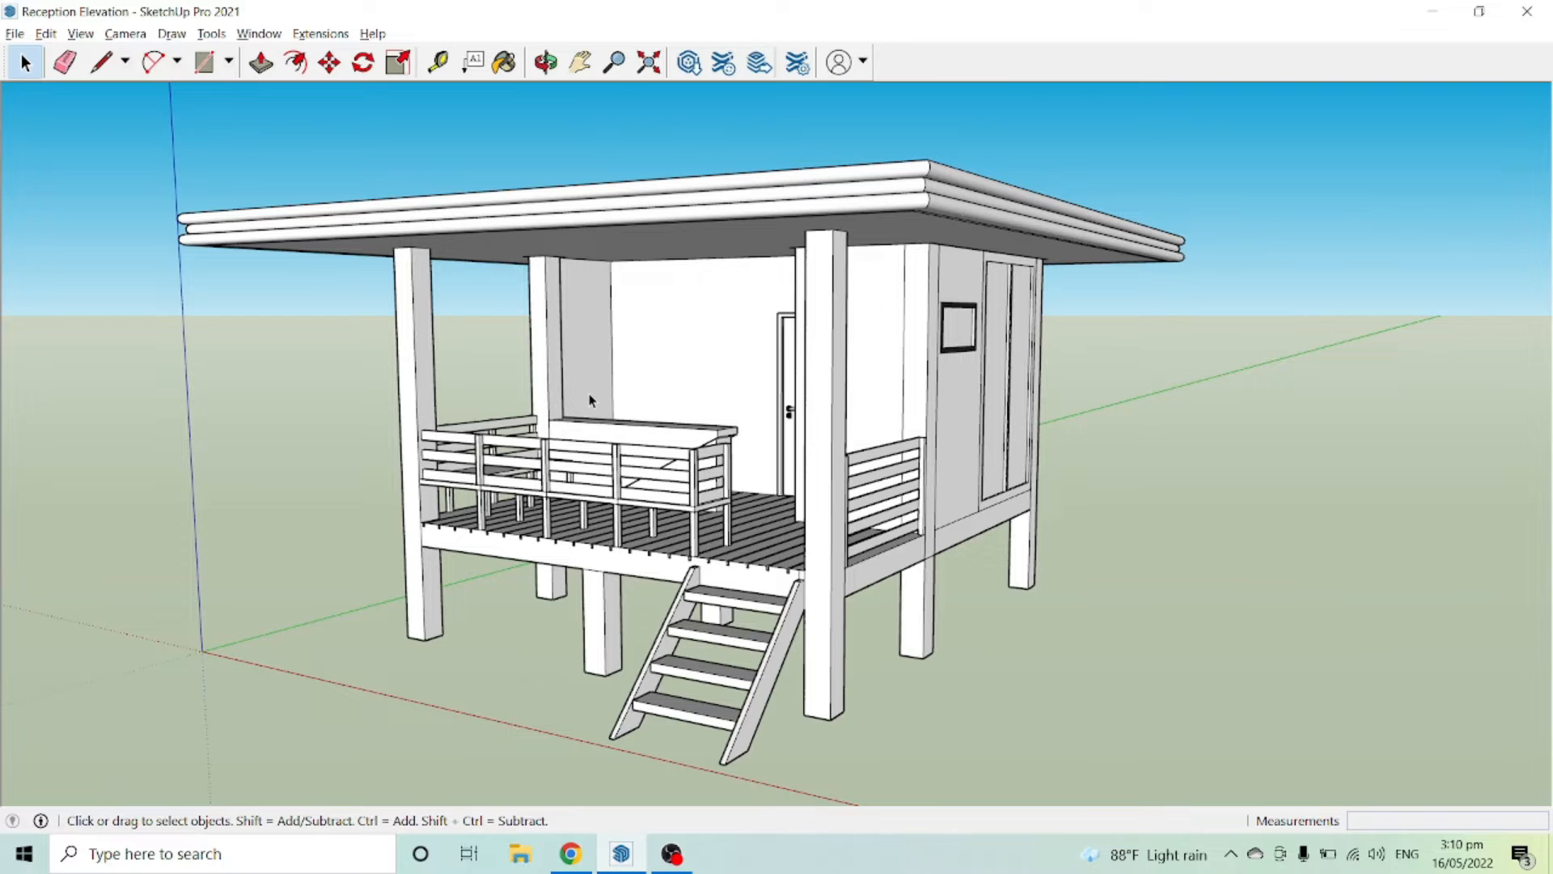
middle_drag(790, 433, 1050, 419)
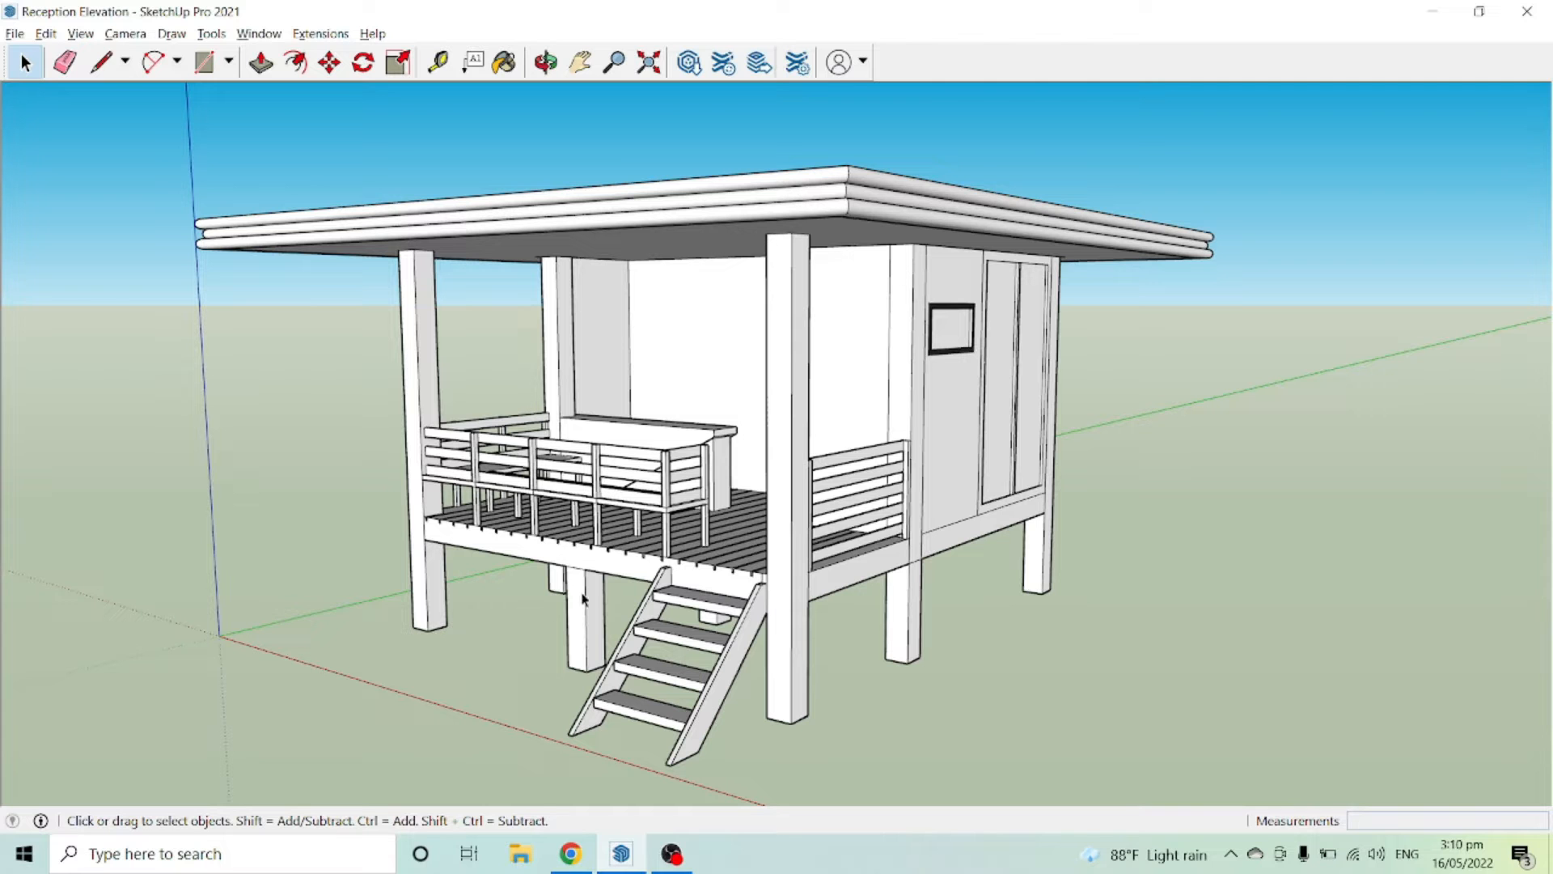
middle_drag(577, 175, 640, 481)
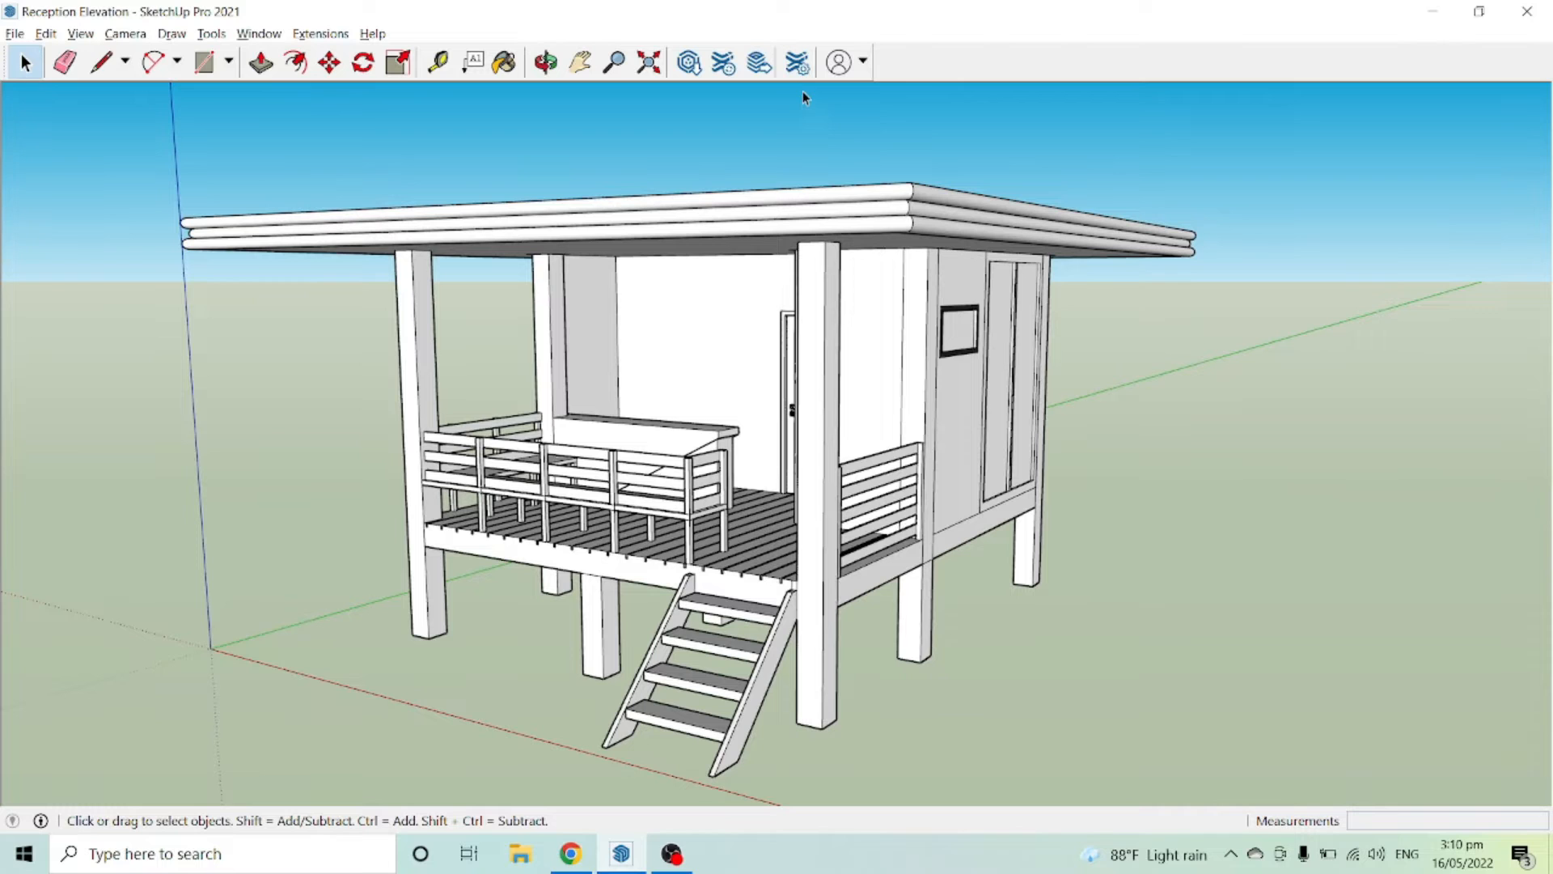
Start the Paint Bucket tool and browse the Asphalt and Concrete, Brick, Cladding and Siding, and Landscaping, Fencing and Vegetation material collections
click(503, 63)
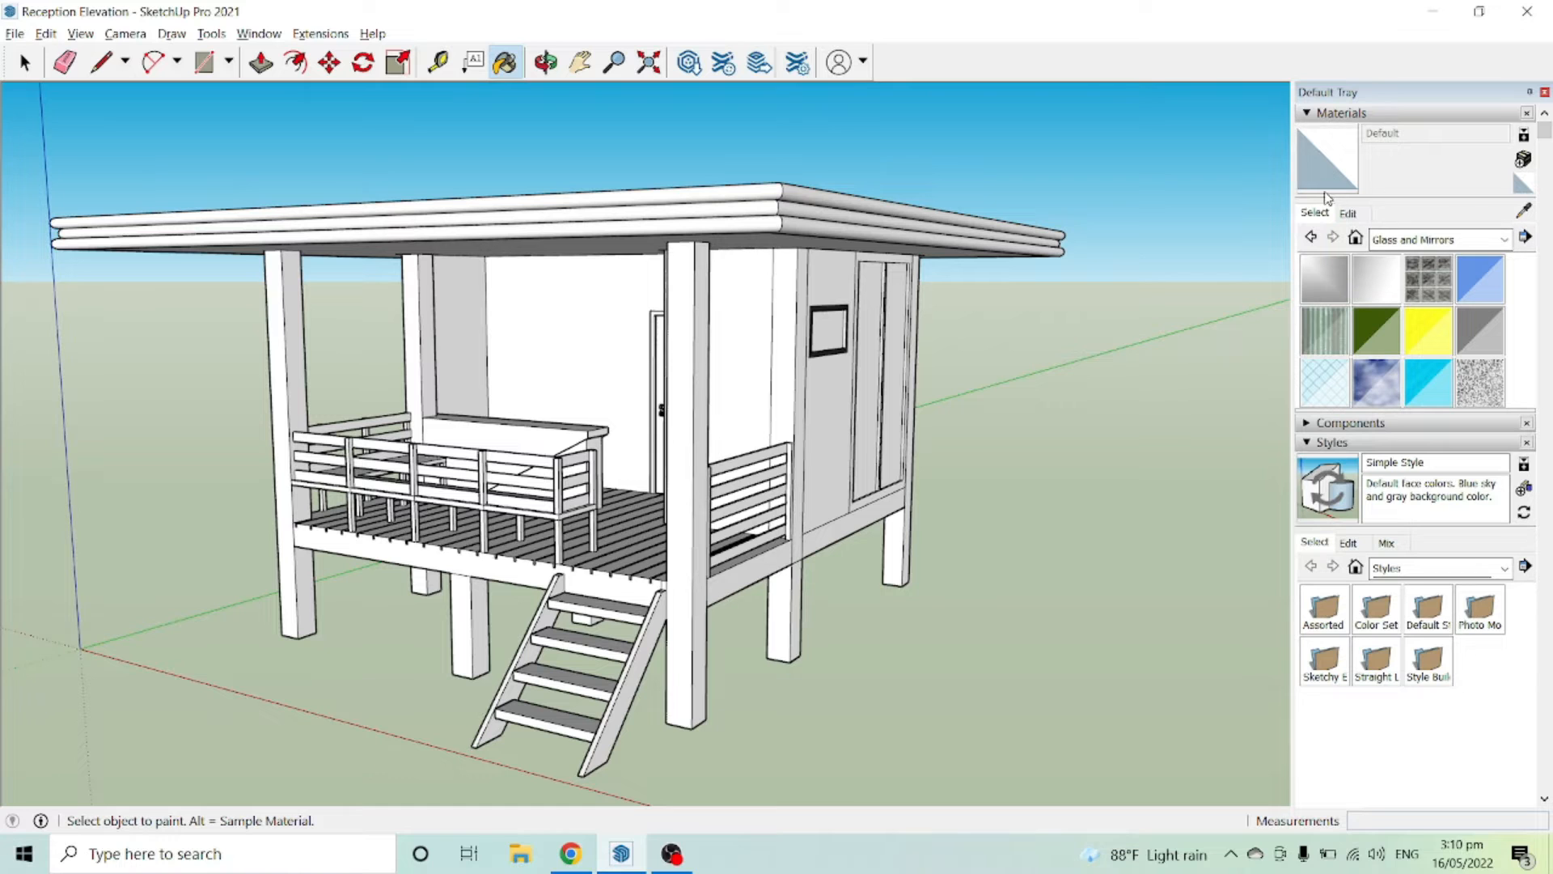
click(1485, 242)
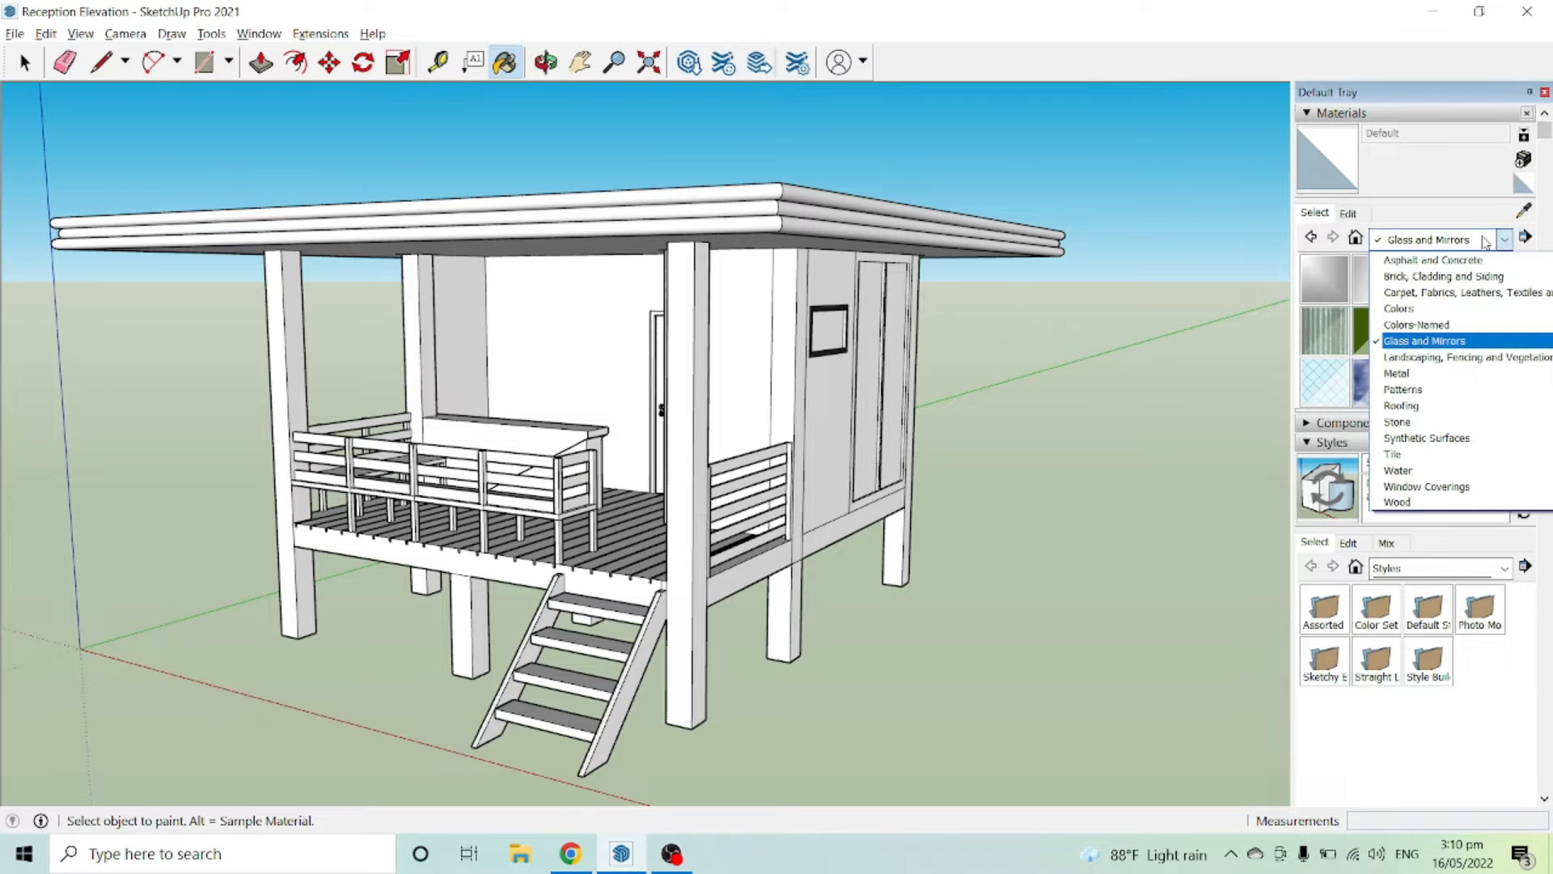
click(1432, 259)
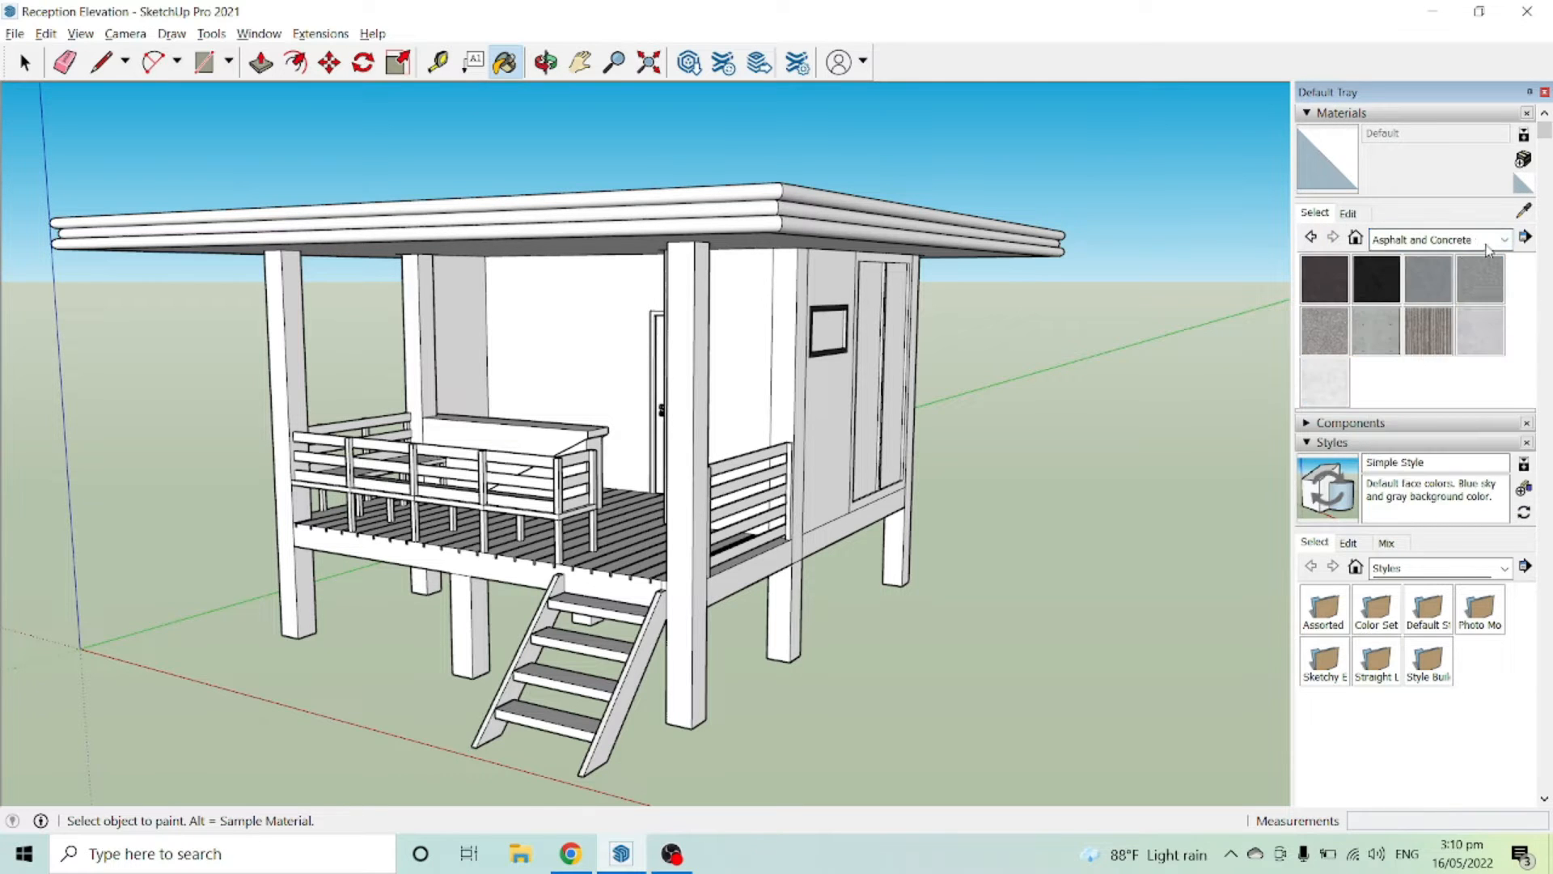
click(1456, 240)
click(1456, 276)
click(1456, 240)
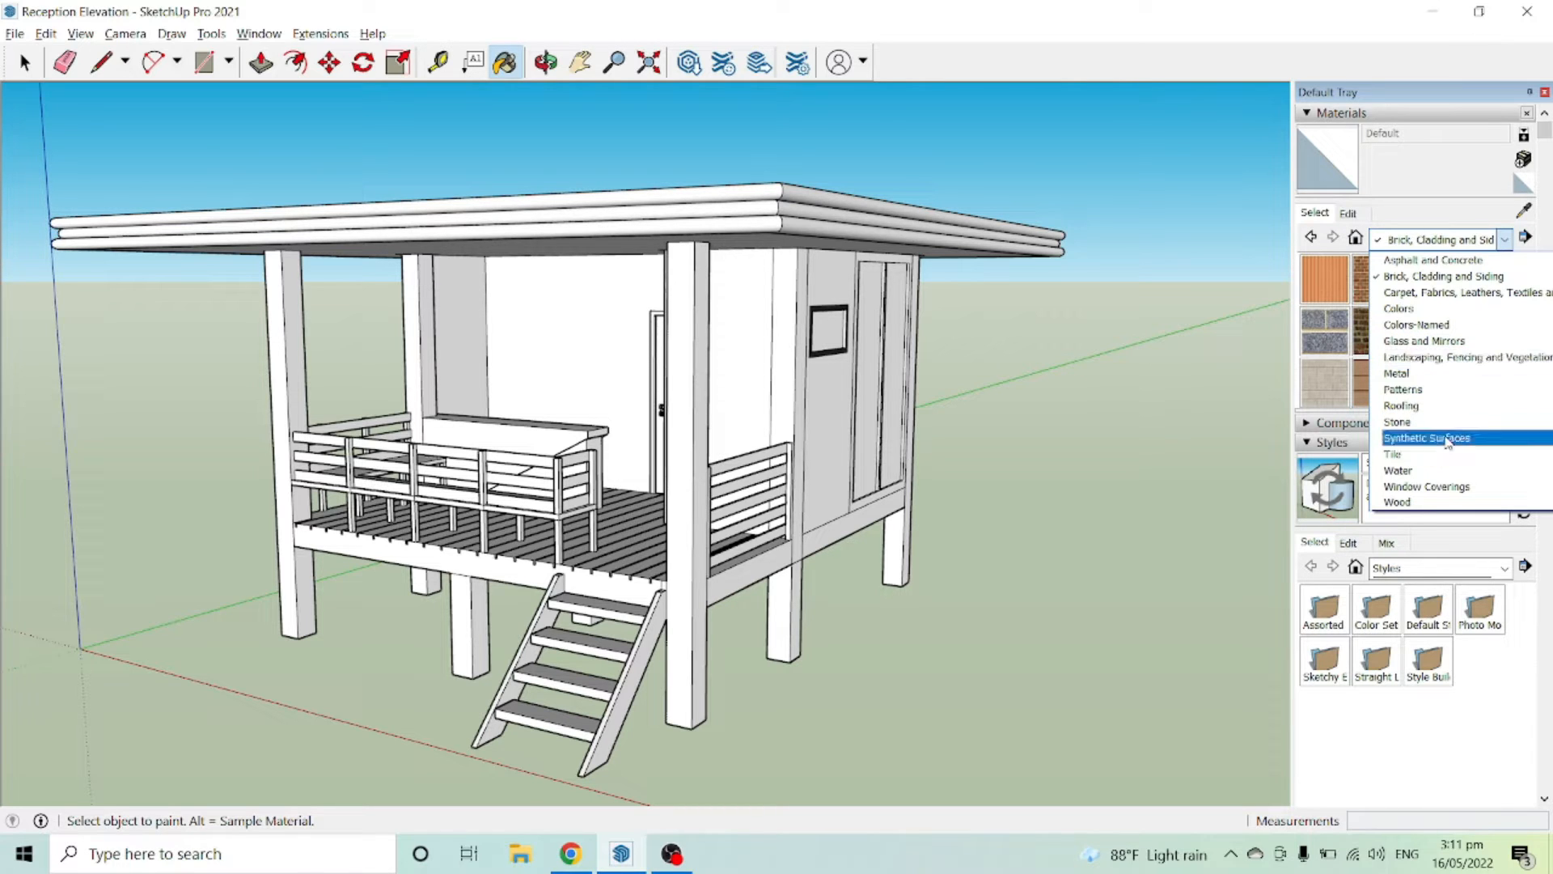
click(1452, 356)
click(1466, 242)
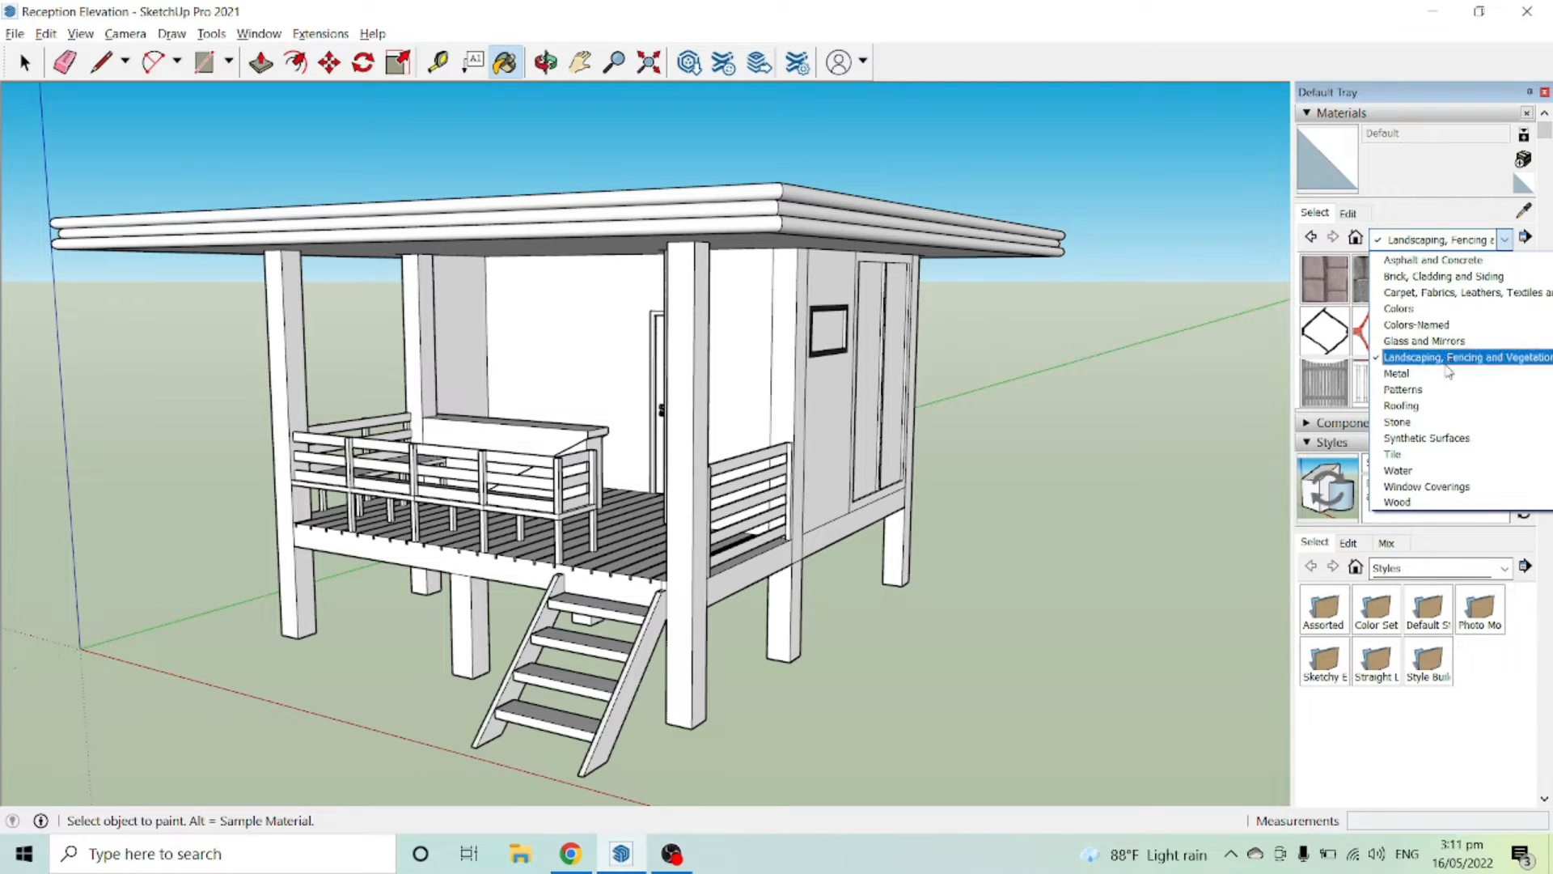
Paint the wall behind the reception counter with Wood Floor Light from the Wood material collection
click(1431, 501)
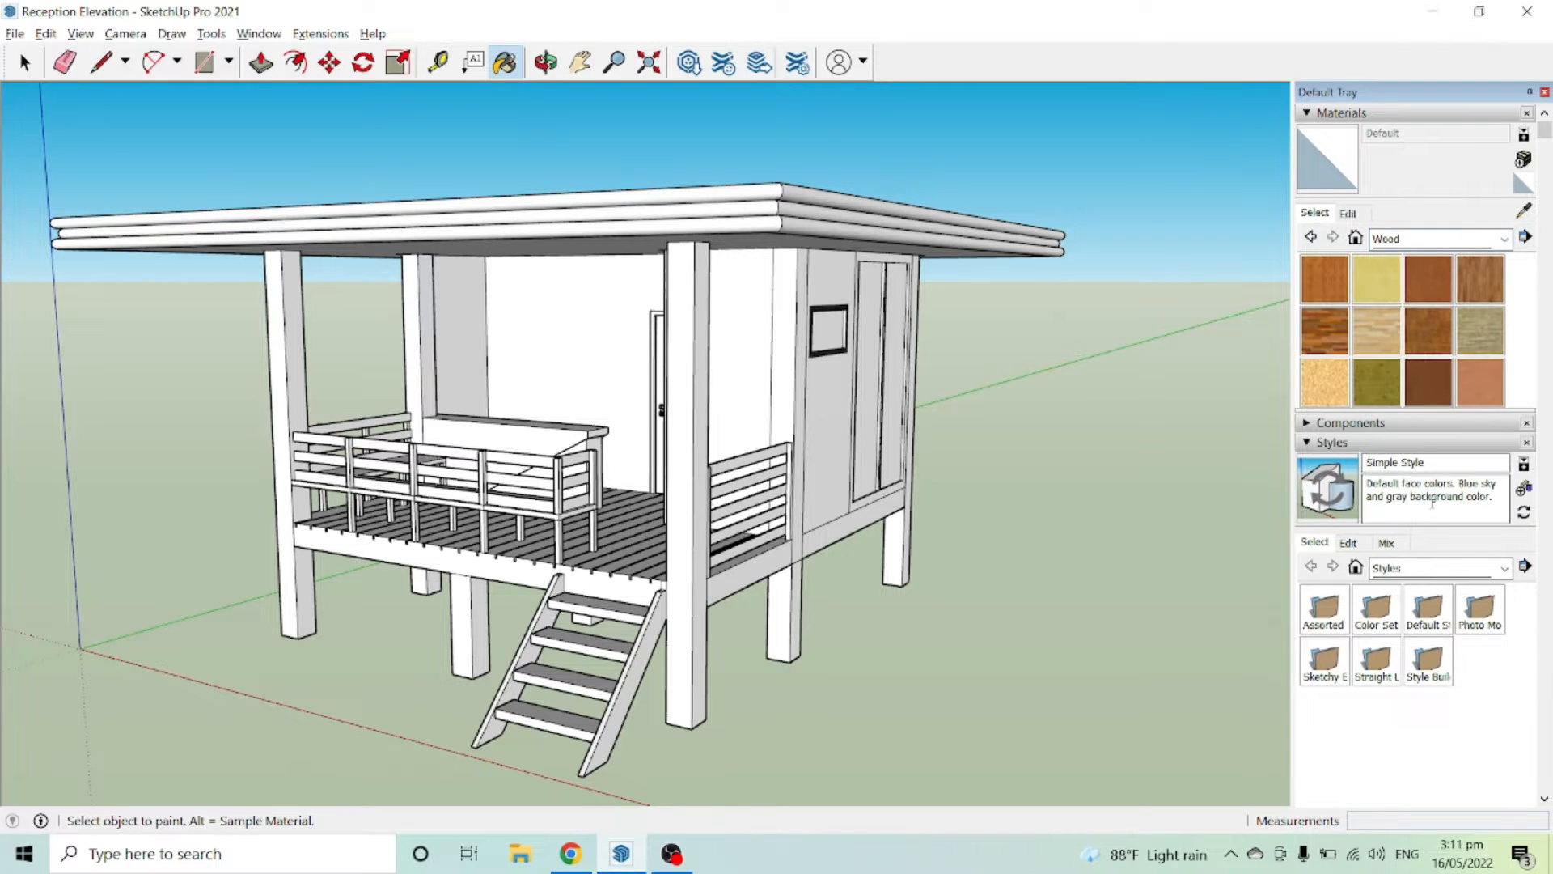
click(1379, 338)
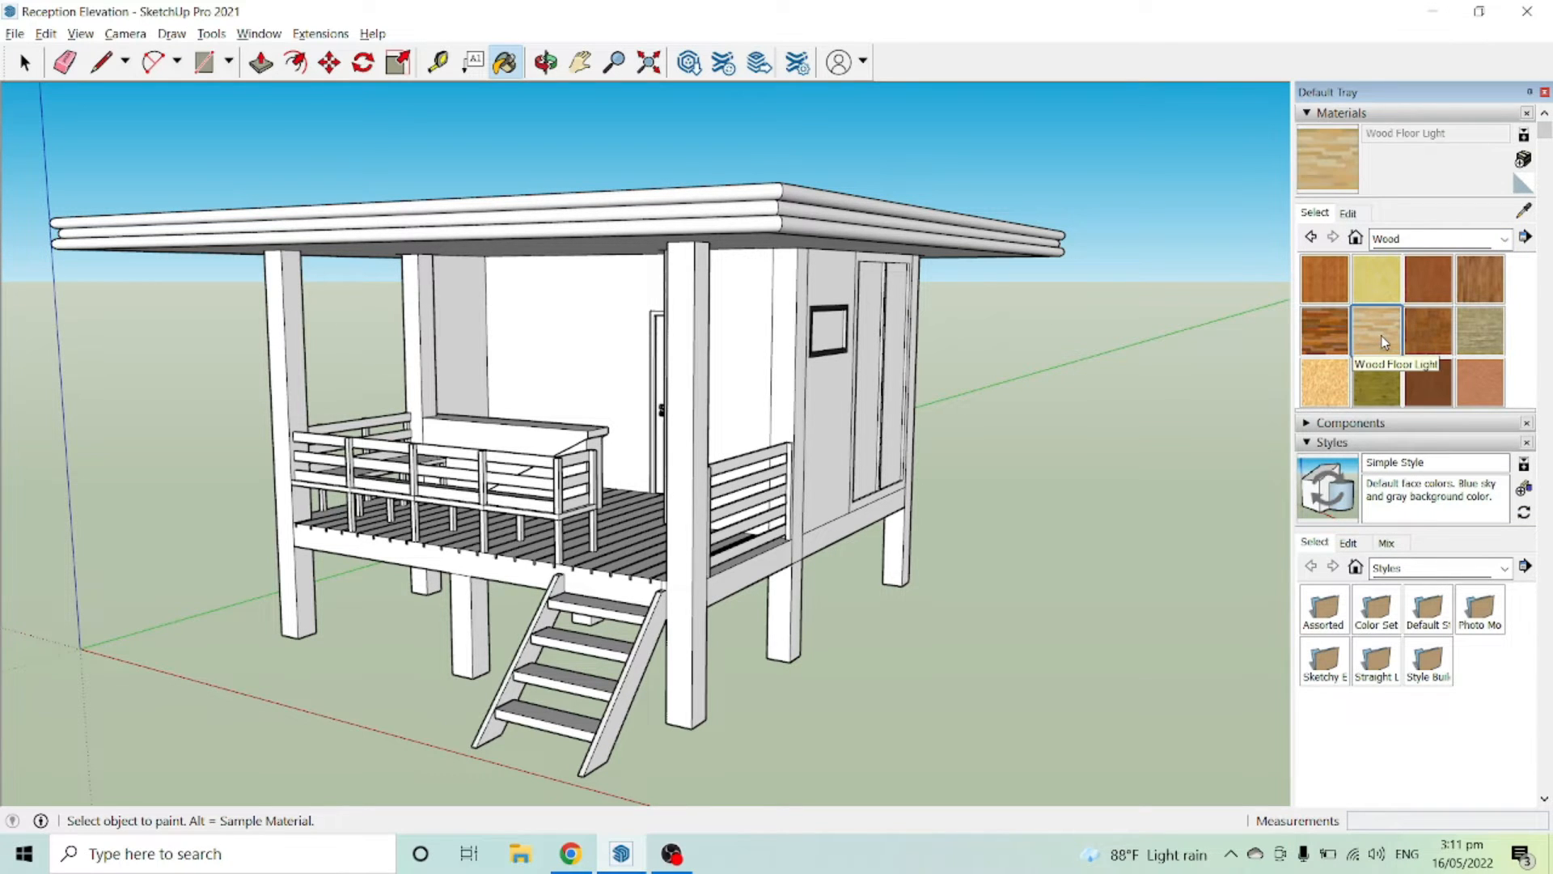
scroll(571, 328, up, 3)
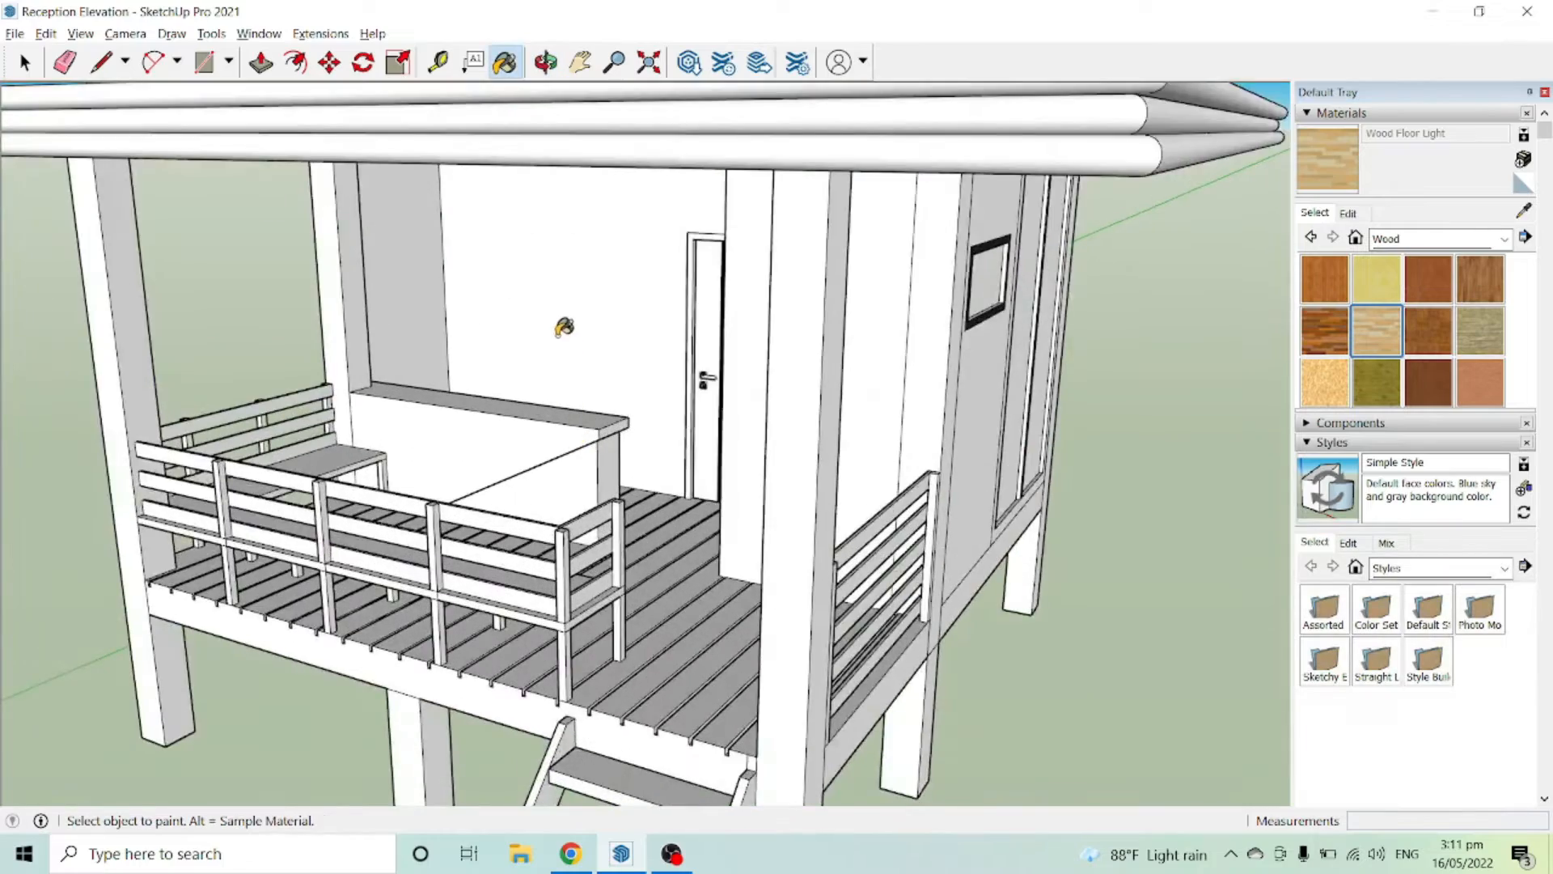
scroll(542, 338, up, 3)
click(542, 338)
mouse_move(614, 343)
middle_down()
mouse_move(979, 355)
mouse_move(624, 391)
mouse_move(548, 330)
mouse_move(686, 337)
mouse_move(572, 243)
mouse_move(544, 264)
mouse_move(628, 281)
mouse_move(486, 283)
middle_up()
scroll(572, 243, up, 2)
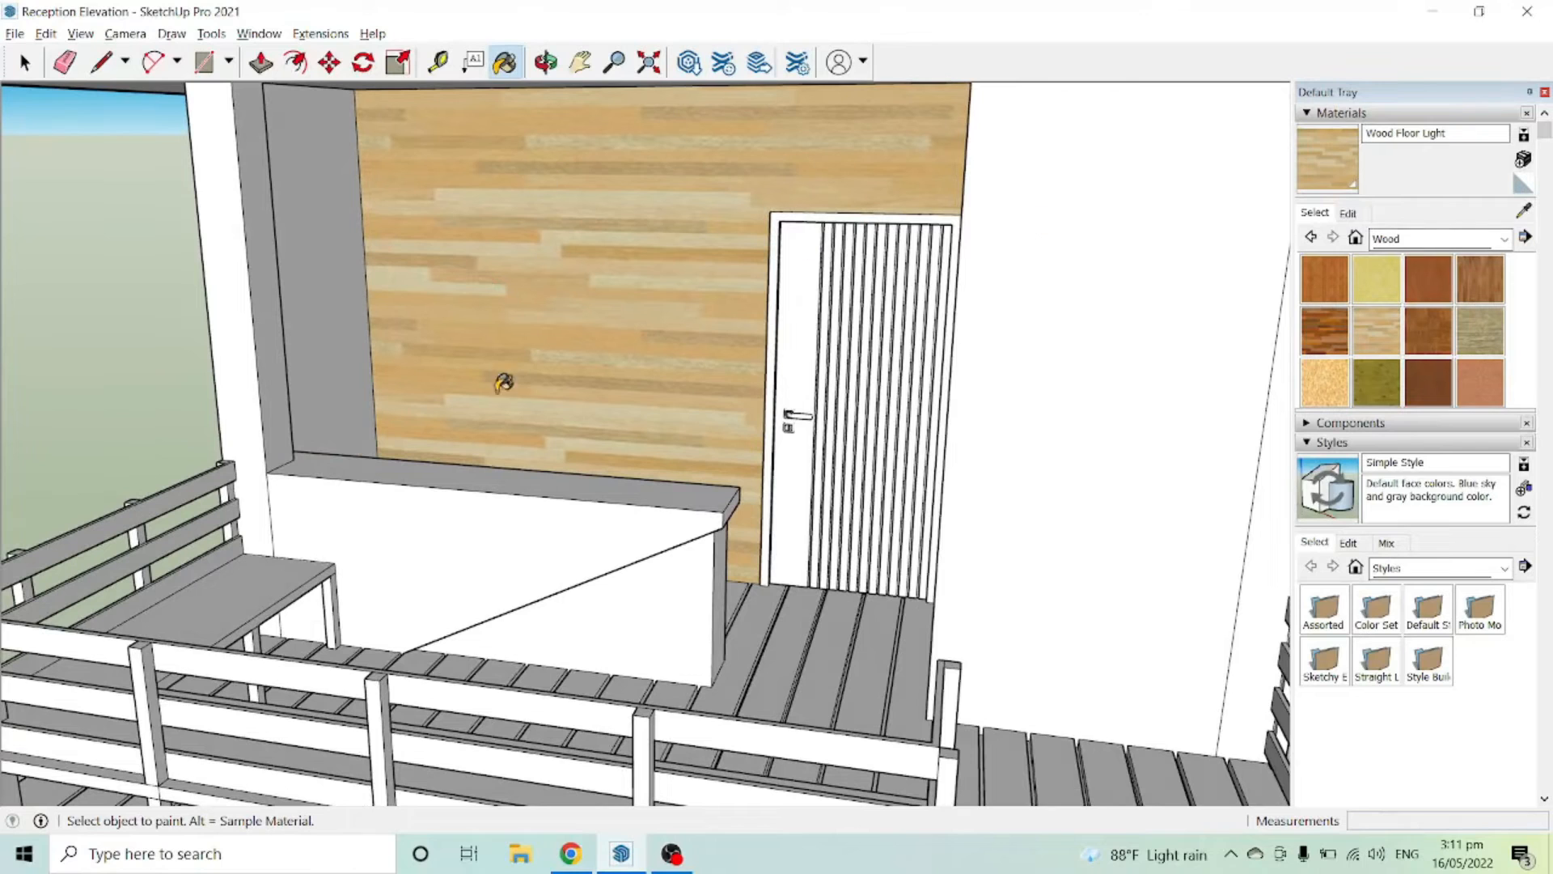
Set the Wood Floor Light texture's width to 2 m and its height to 2 m
click(1348, 214)
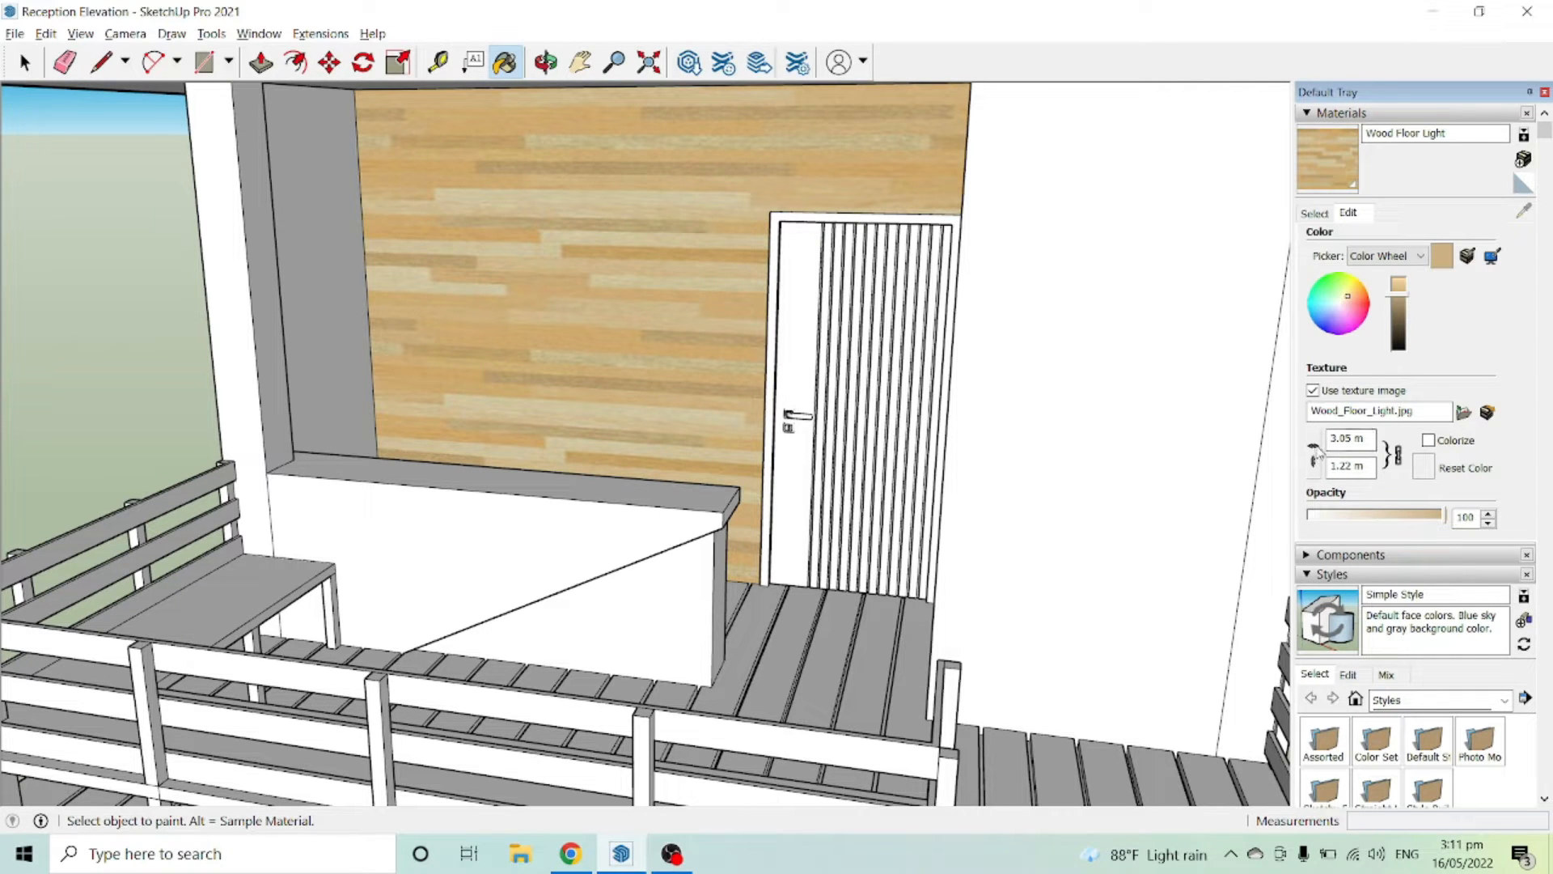
double_click(1359, 437)
click(1318, 444)
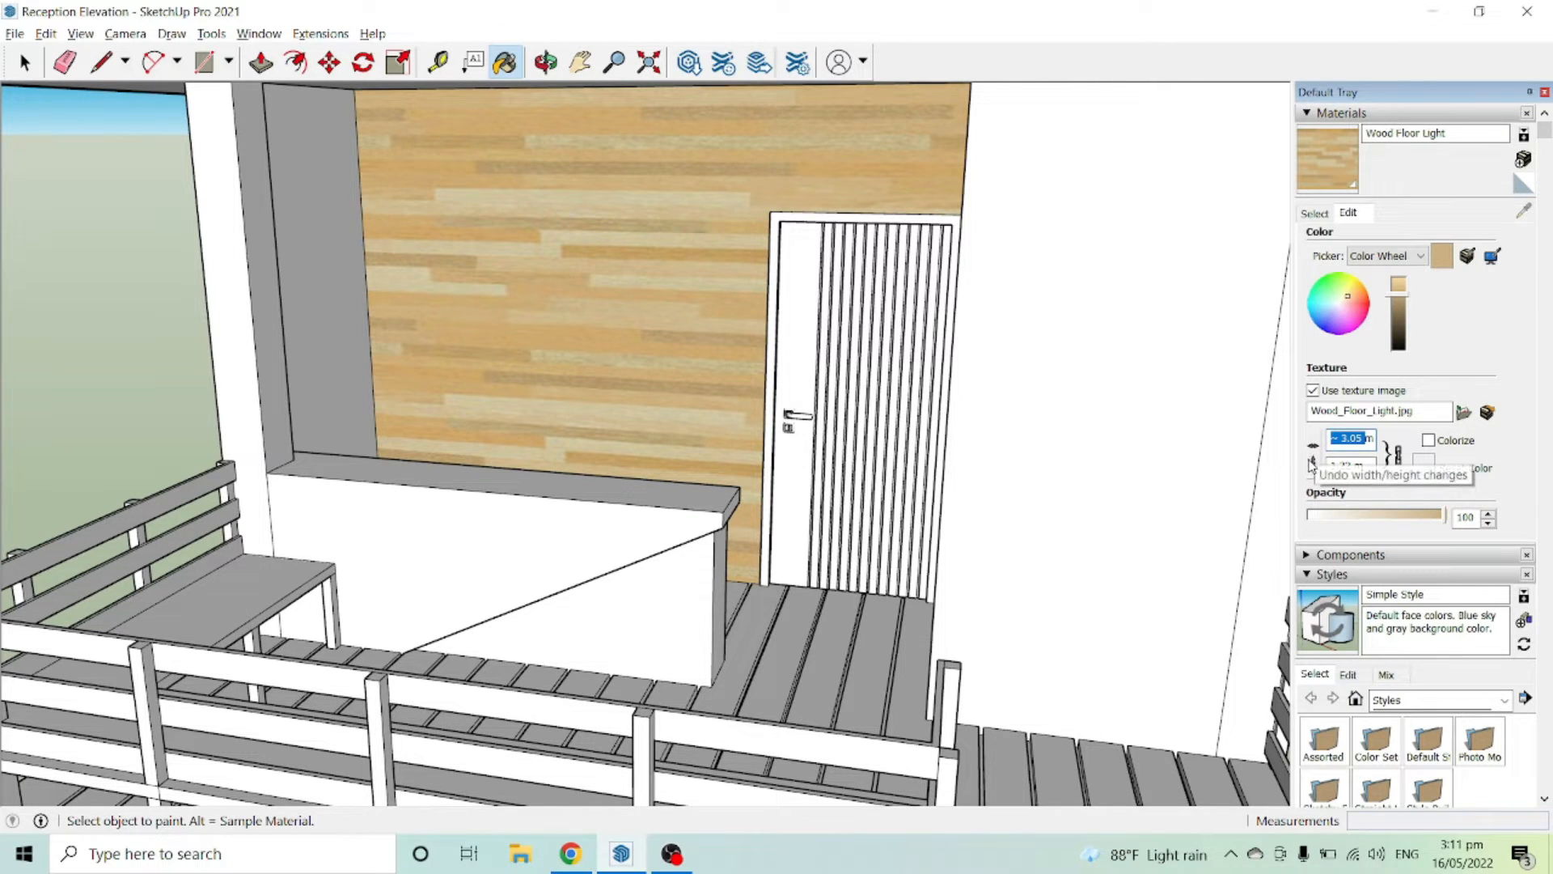
text(2)
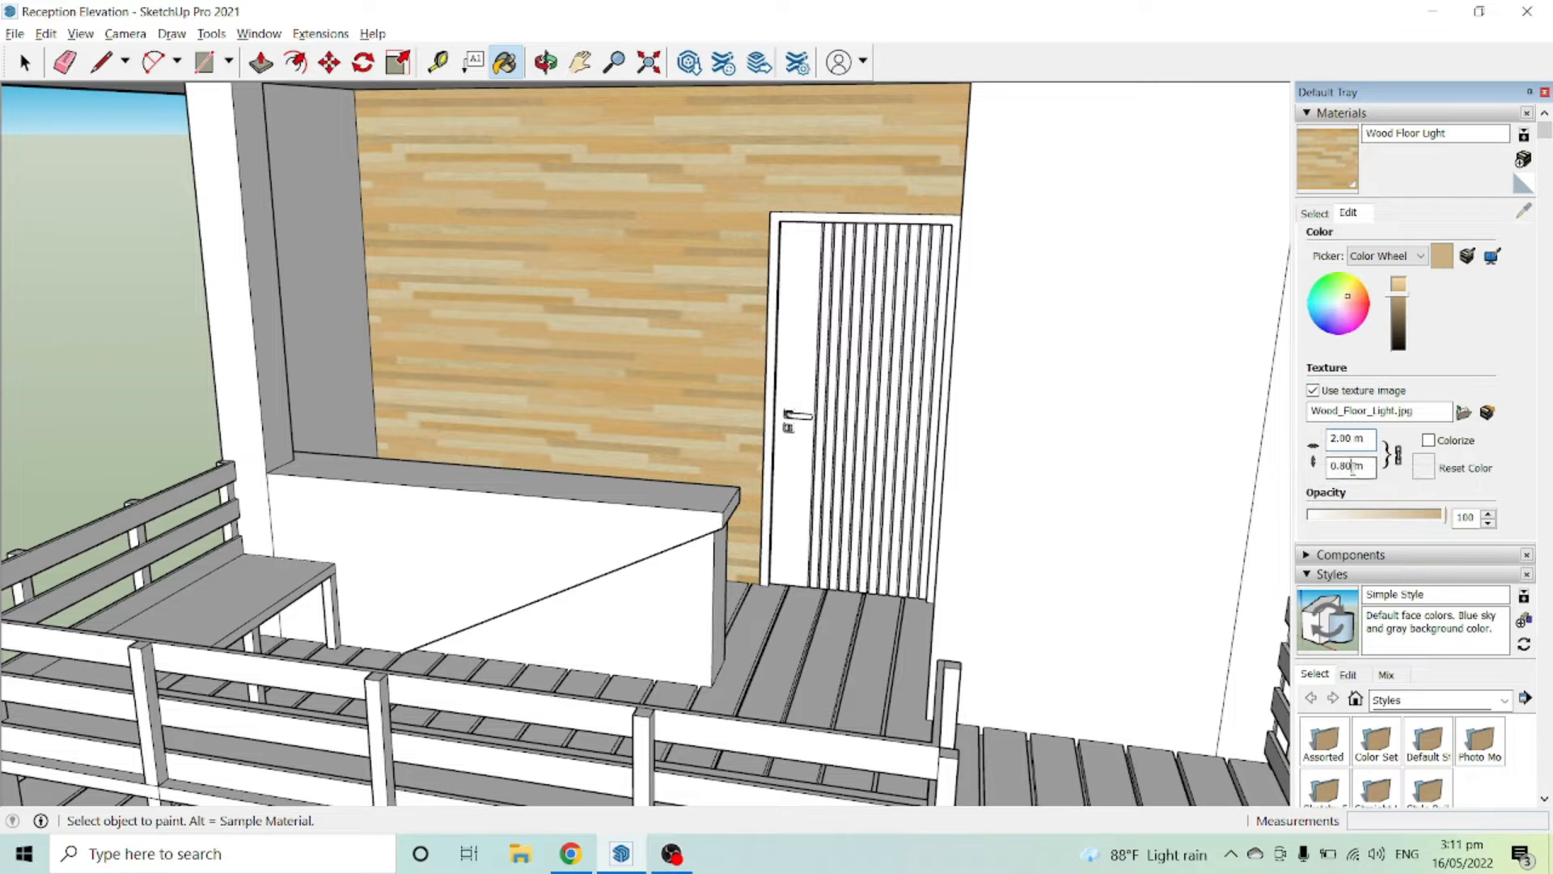
text(2)
key(Return)
Undo the texture size changes and the wood paint on the wall behind the counter
middle_drag(884, 398, 894, 399)
mouse_move(964, 328)
middle_down()
mouse_move(890, 372)
mouse_move(786, 284)
mouse_move(860, 276)
mouse_move(753, 281)
middle_up()
key(ctrl+z)
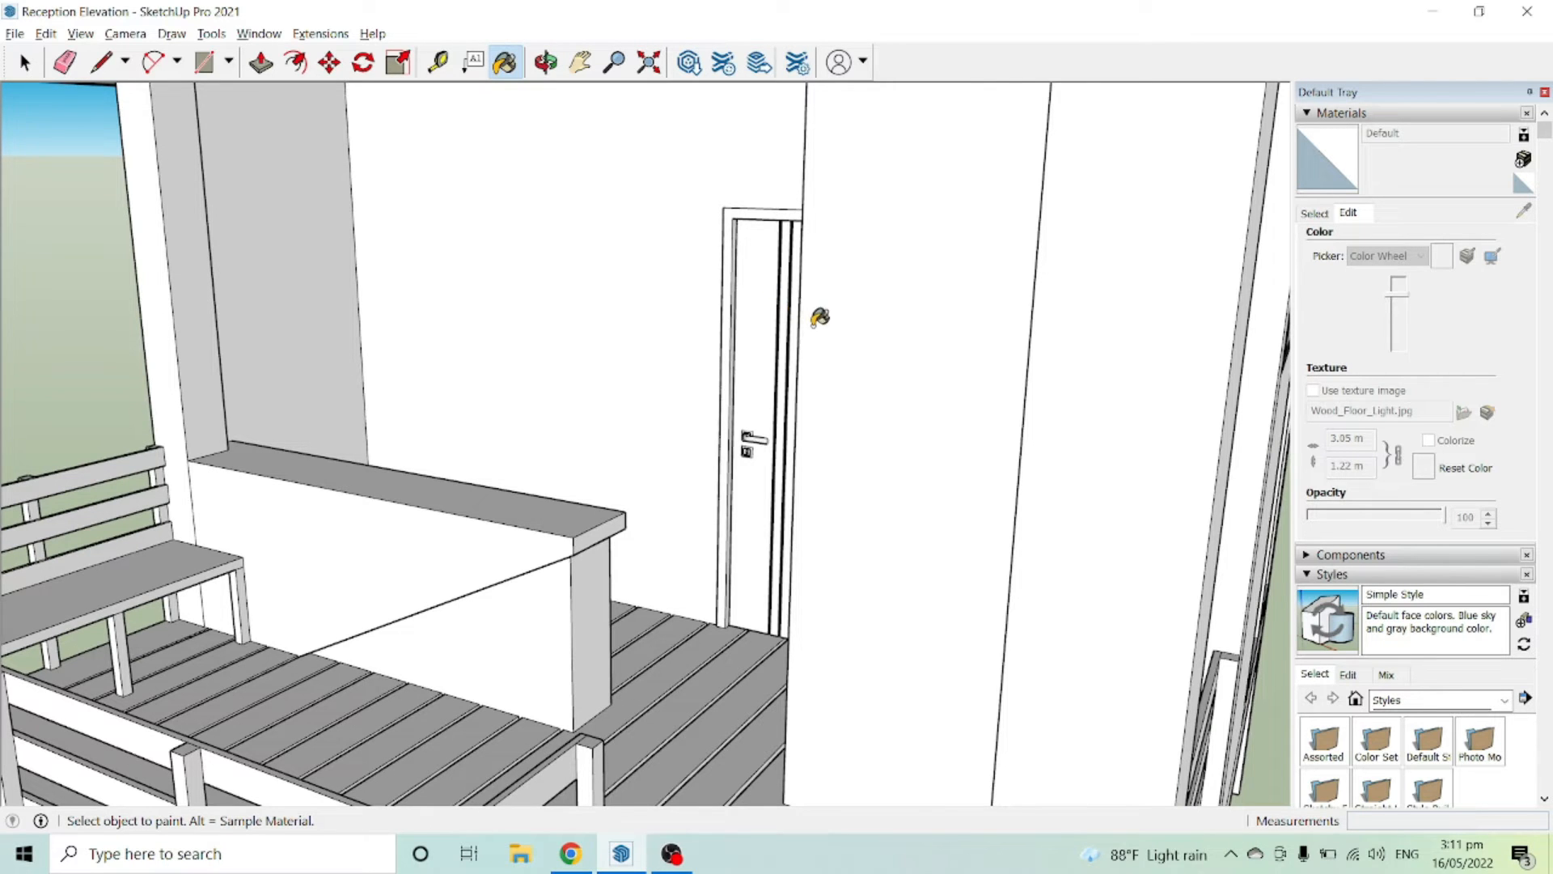
scroll(949, 513, down, 5)
mouse_move(950, 512)
middle_down()
mouse_move(894, 499)
mouse_move(926, 479)
mouse_move(863, 486)
middle_up()
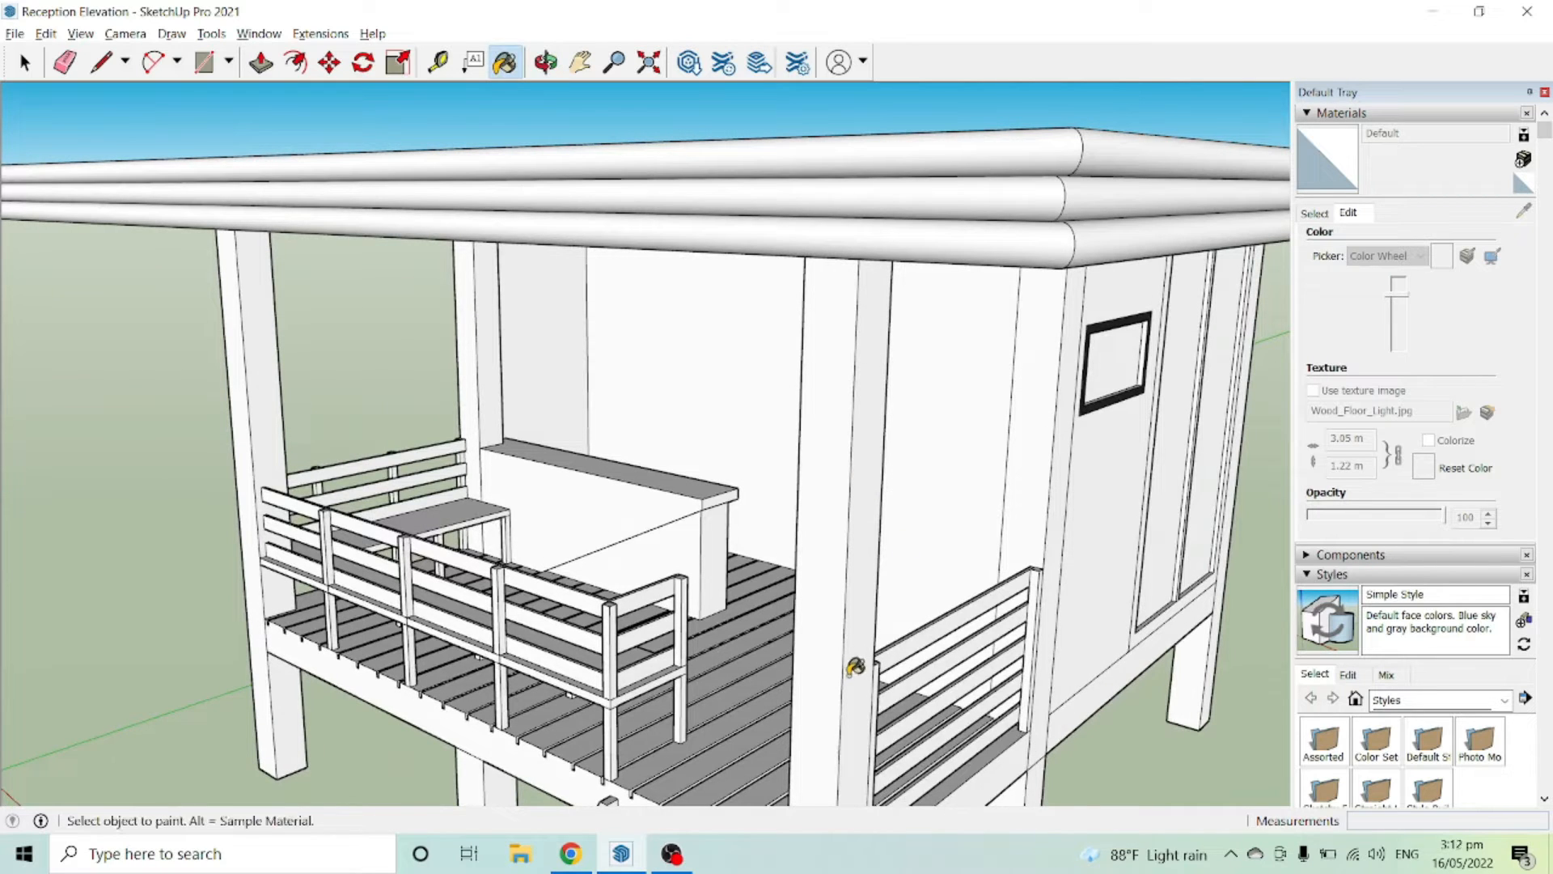
click(571, 857)
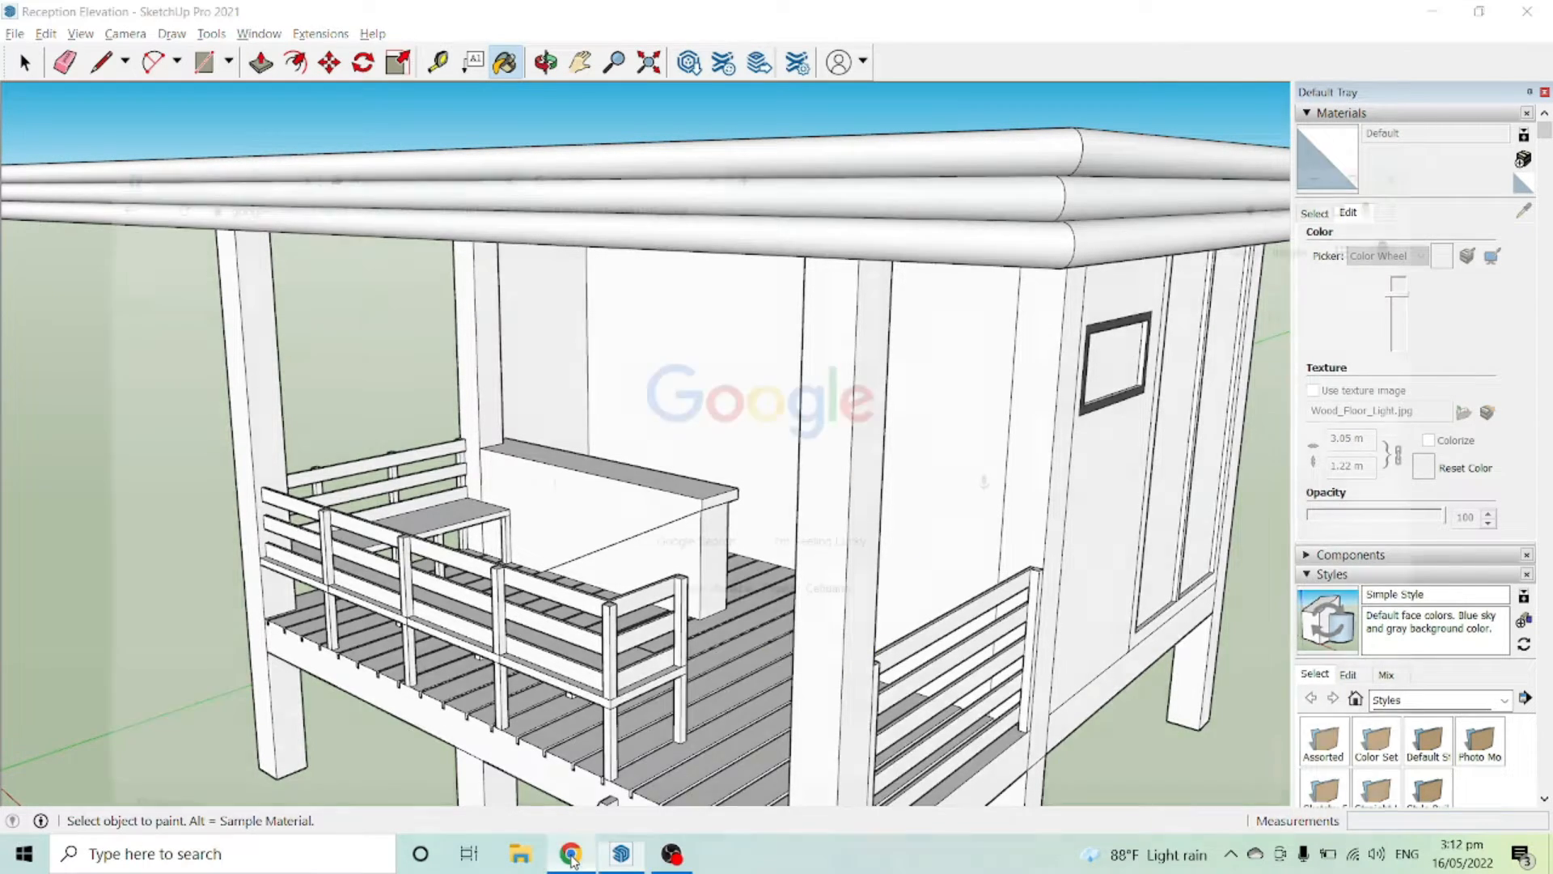
click(637, 368)
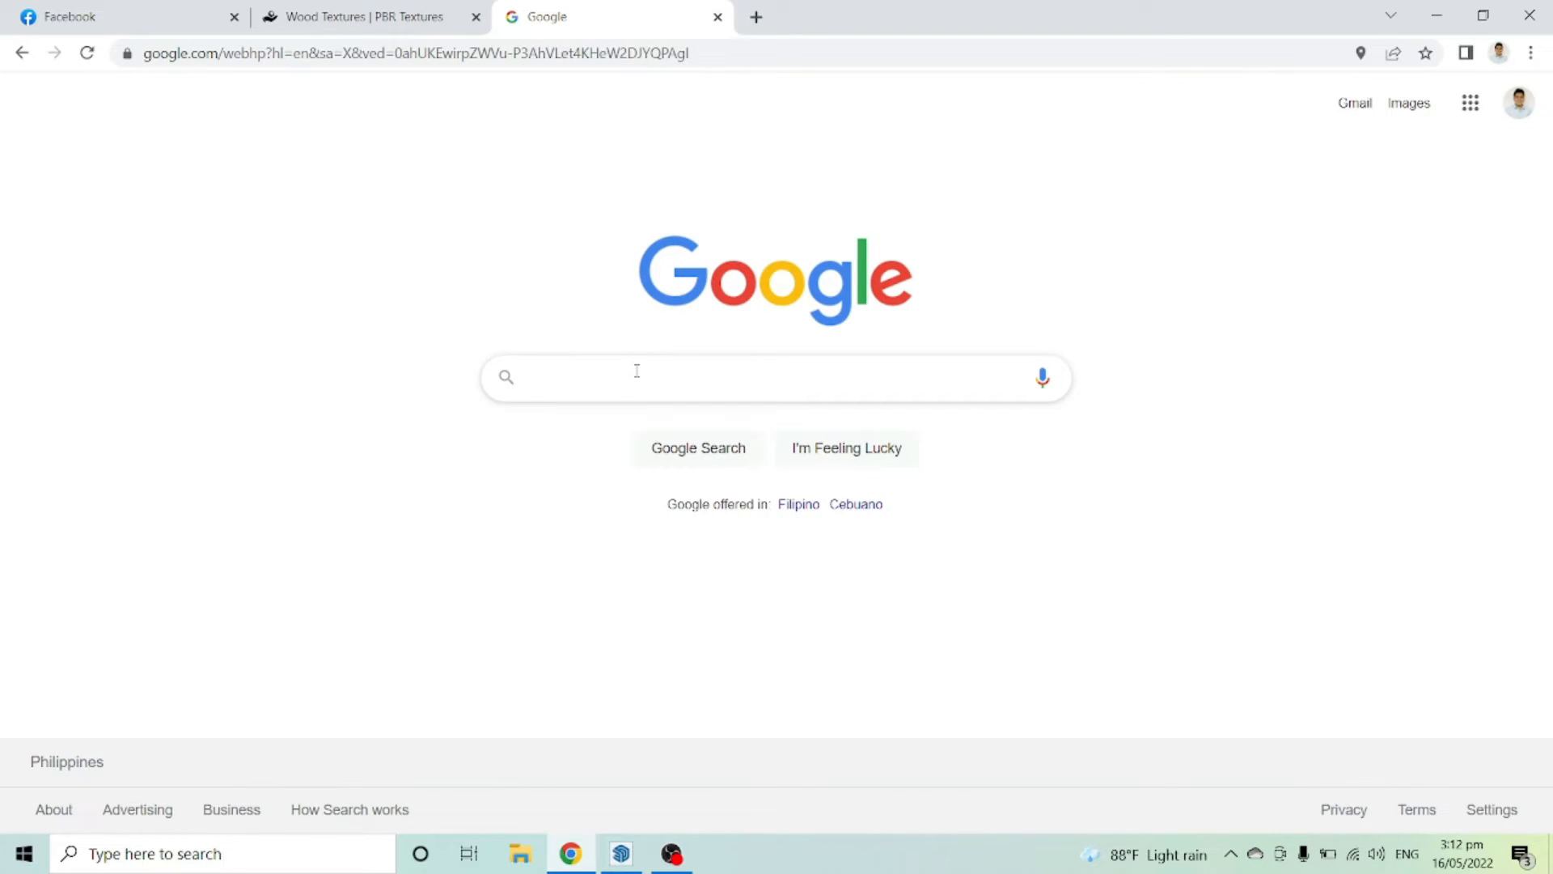
click(622, 854)
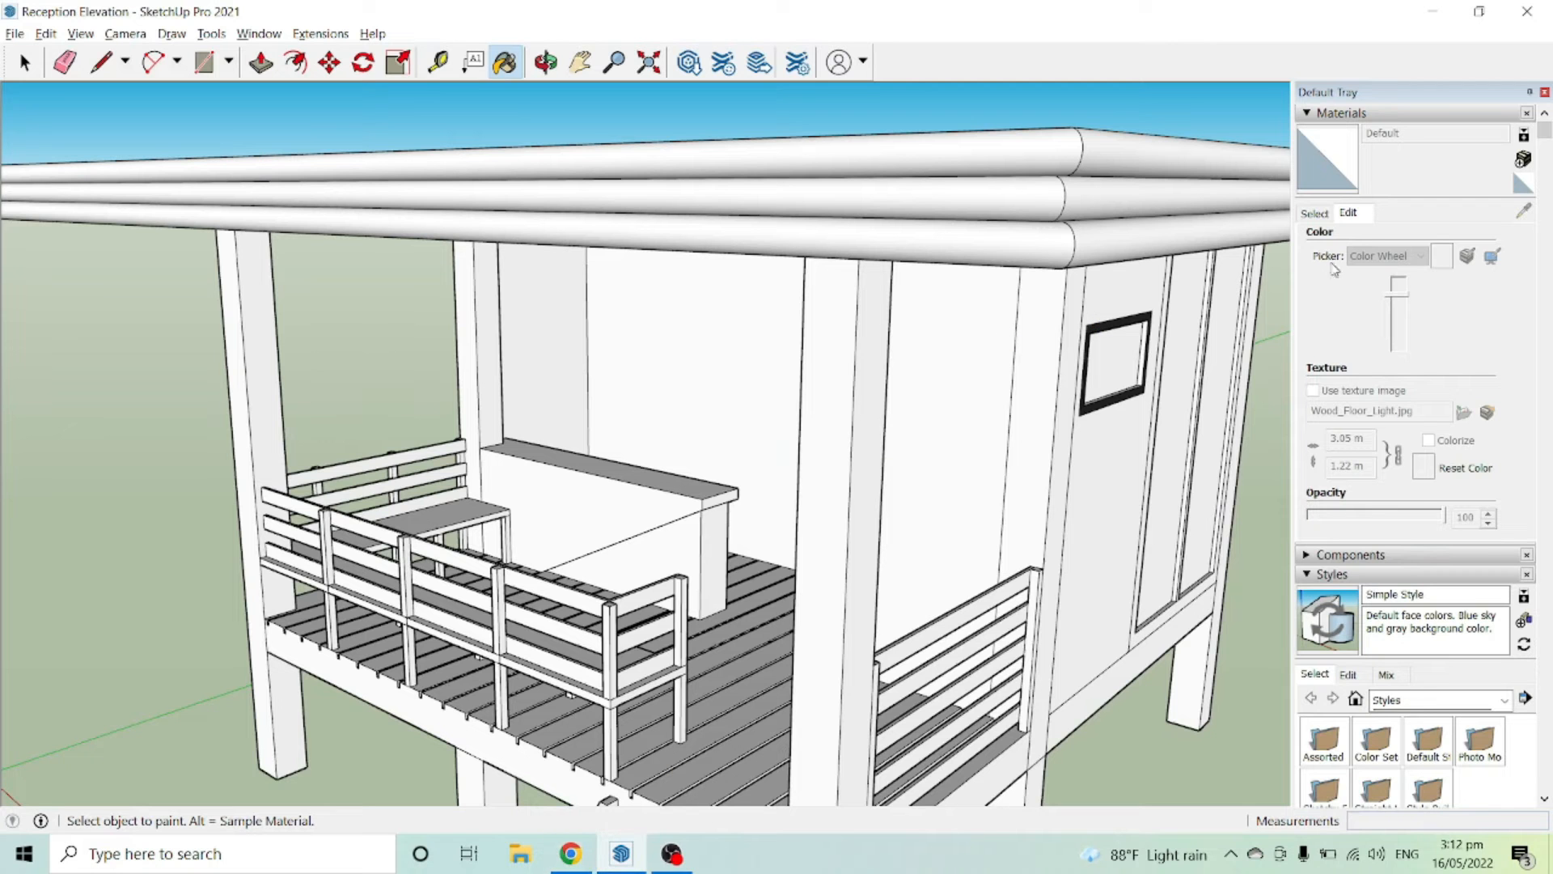
Pick Wood Bamboo from the Wood collection as the active material
click(1320, 215)
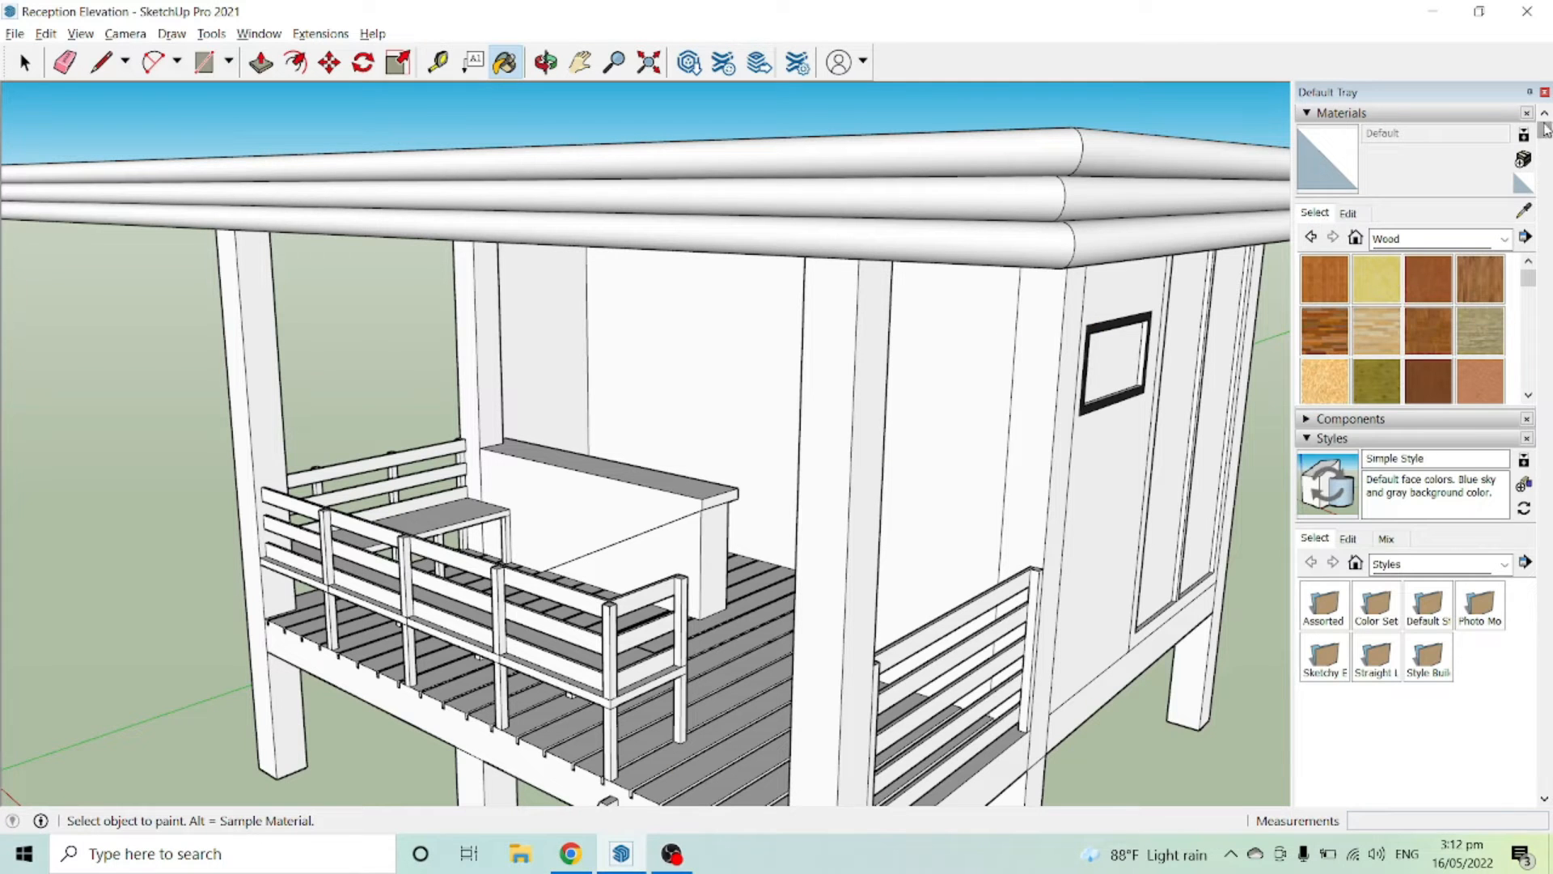
click(1333, 271)
Switch to Chrome and search Google Images for "taupe color"
click(571, 853)
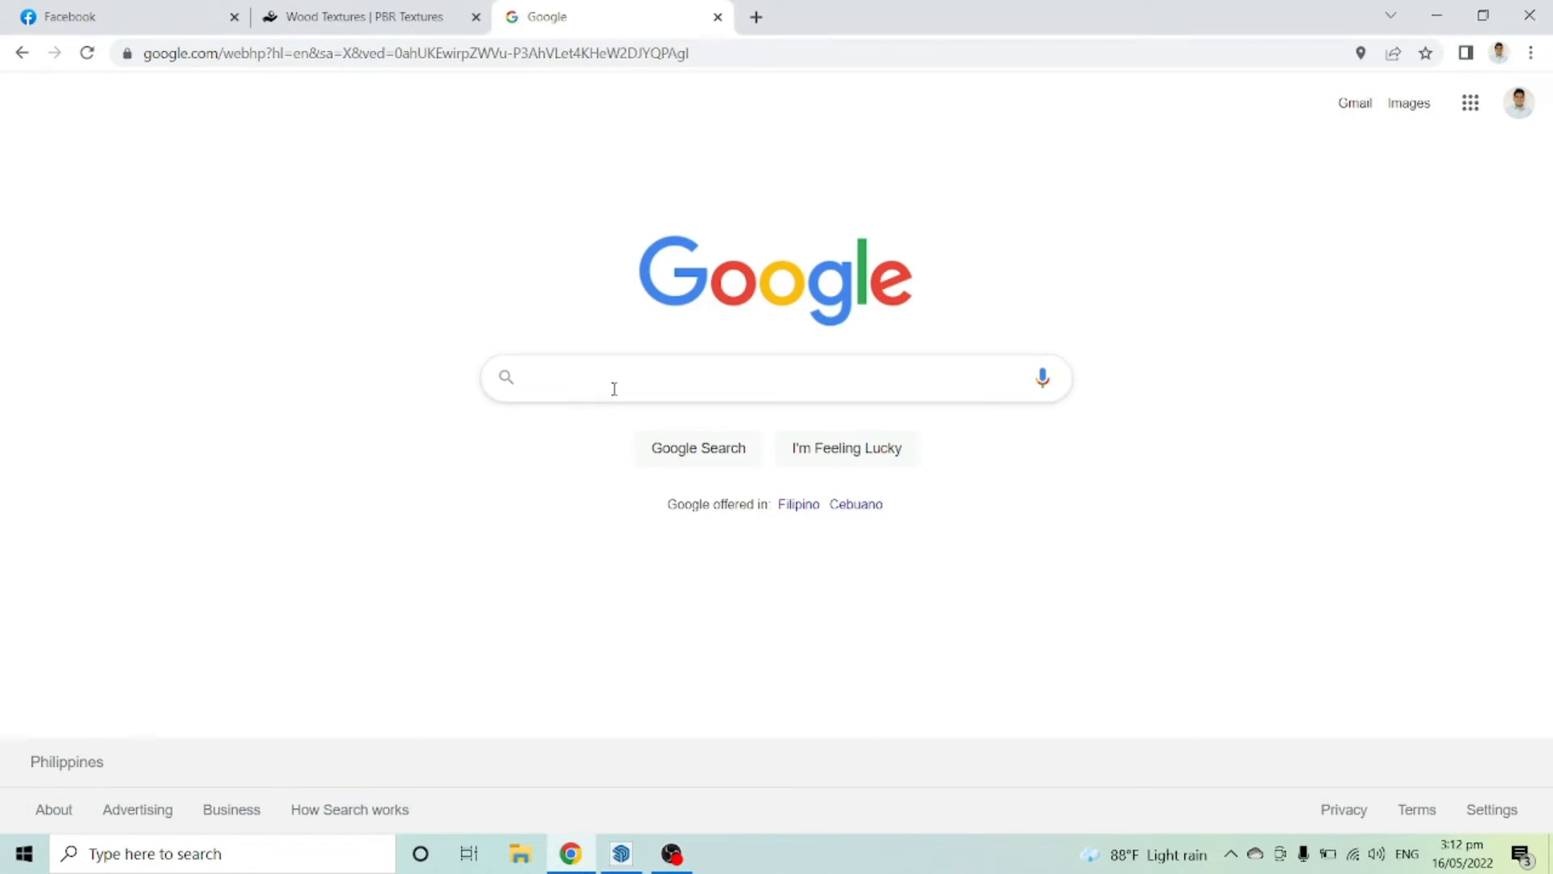
text(tae)
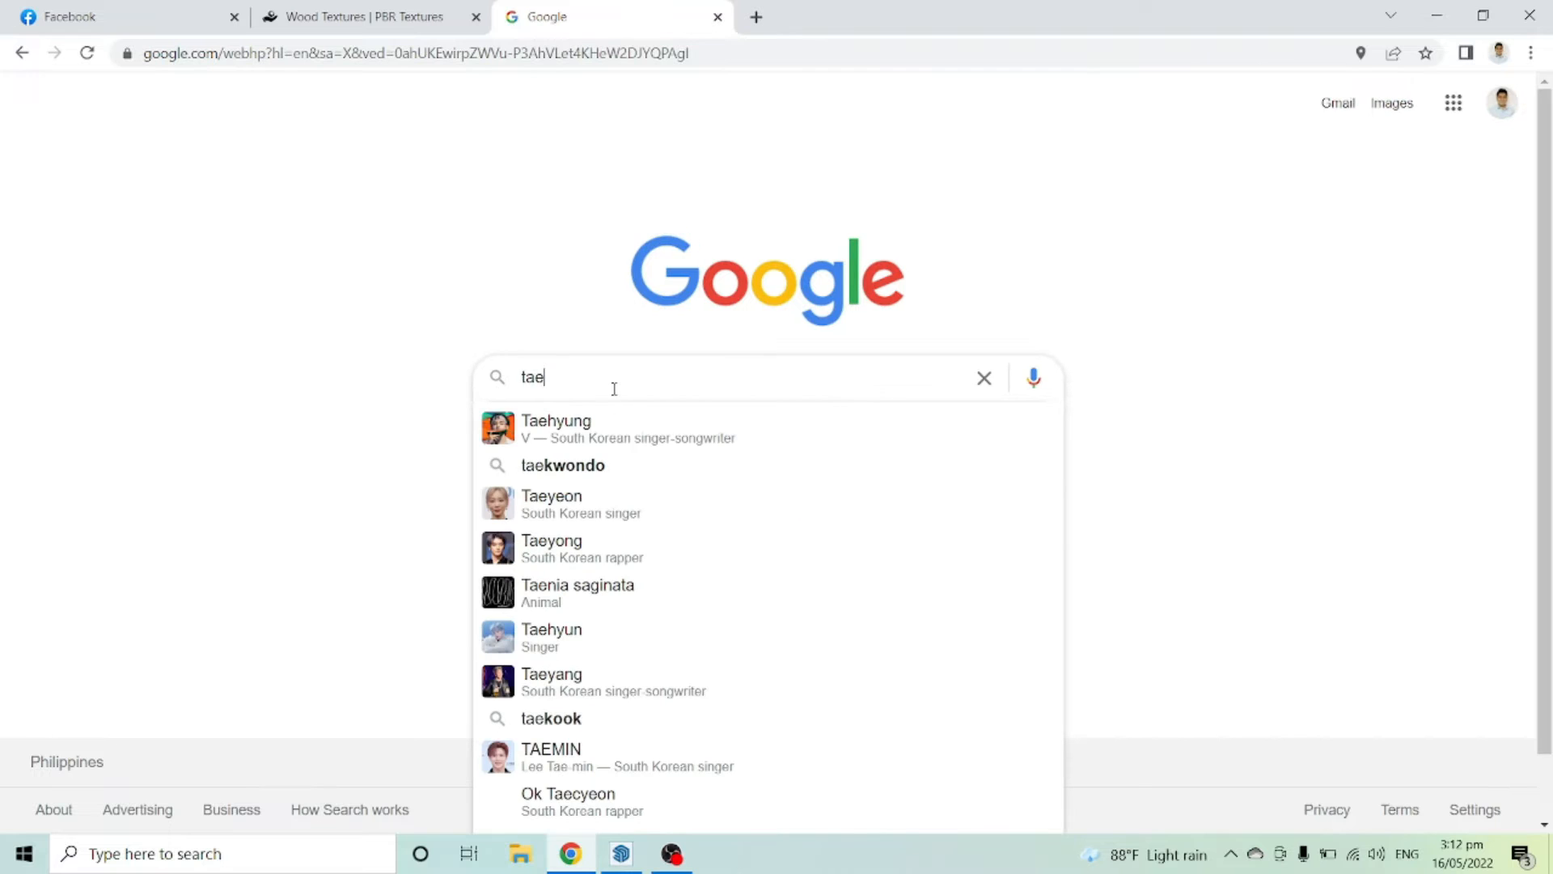
key(BackSpace)
text(upe)
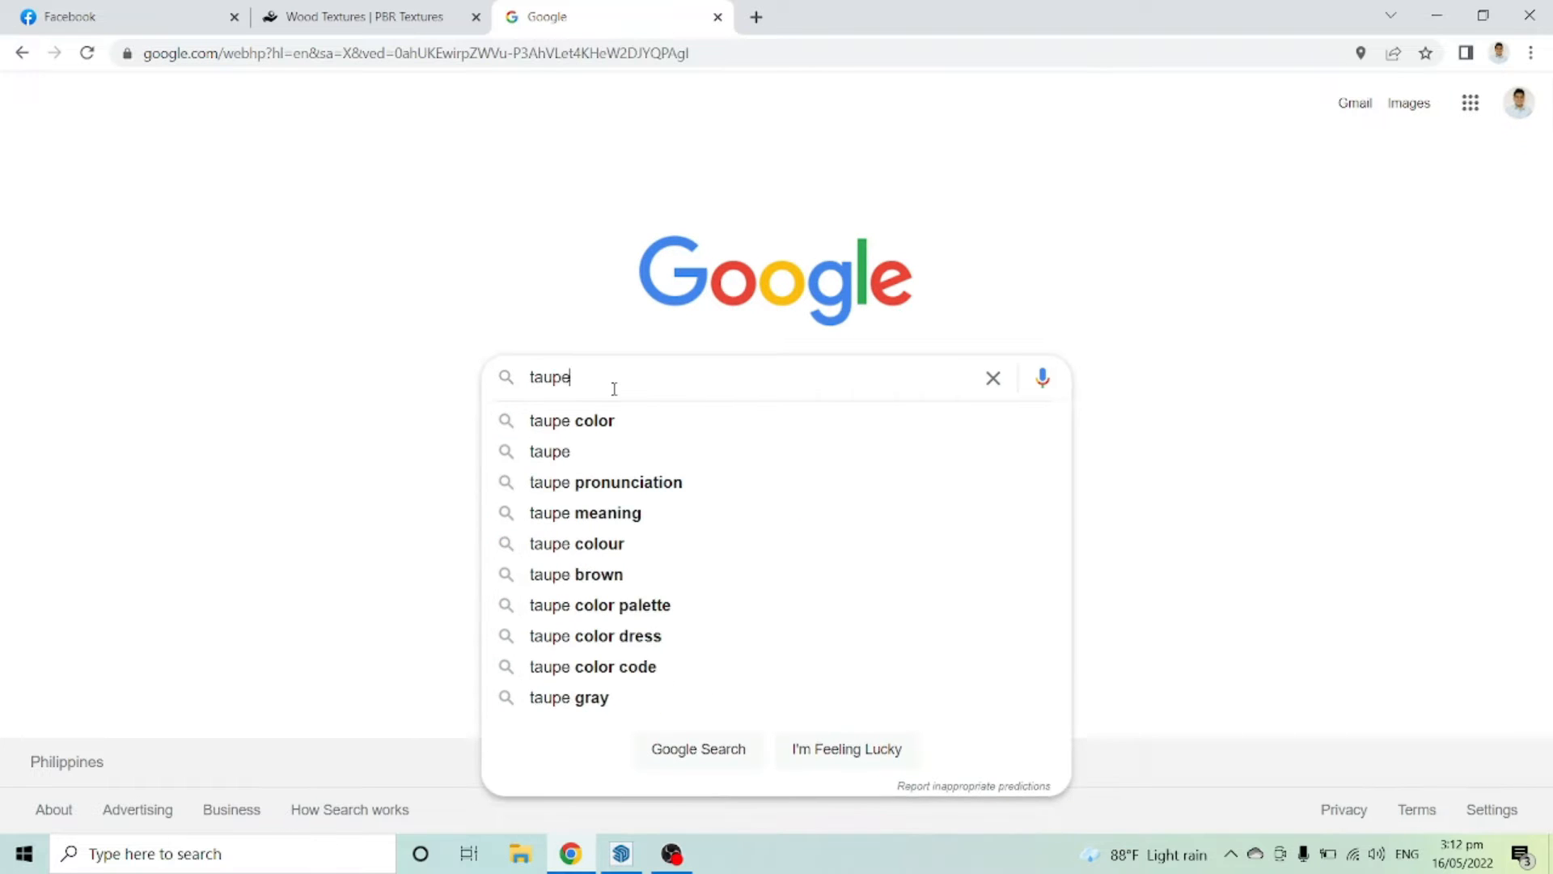
key(Down)
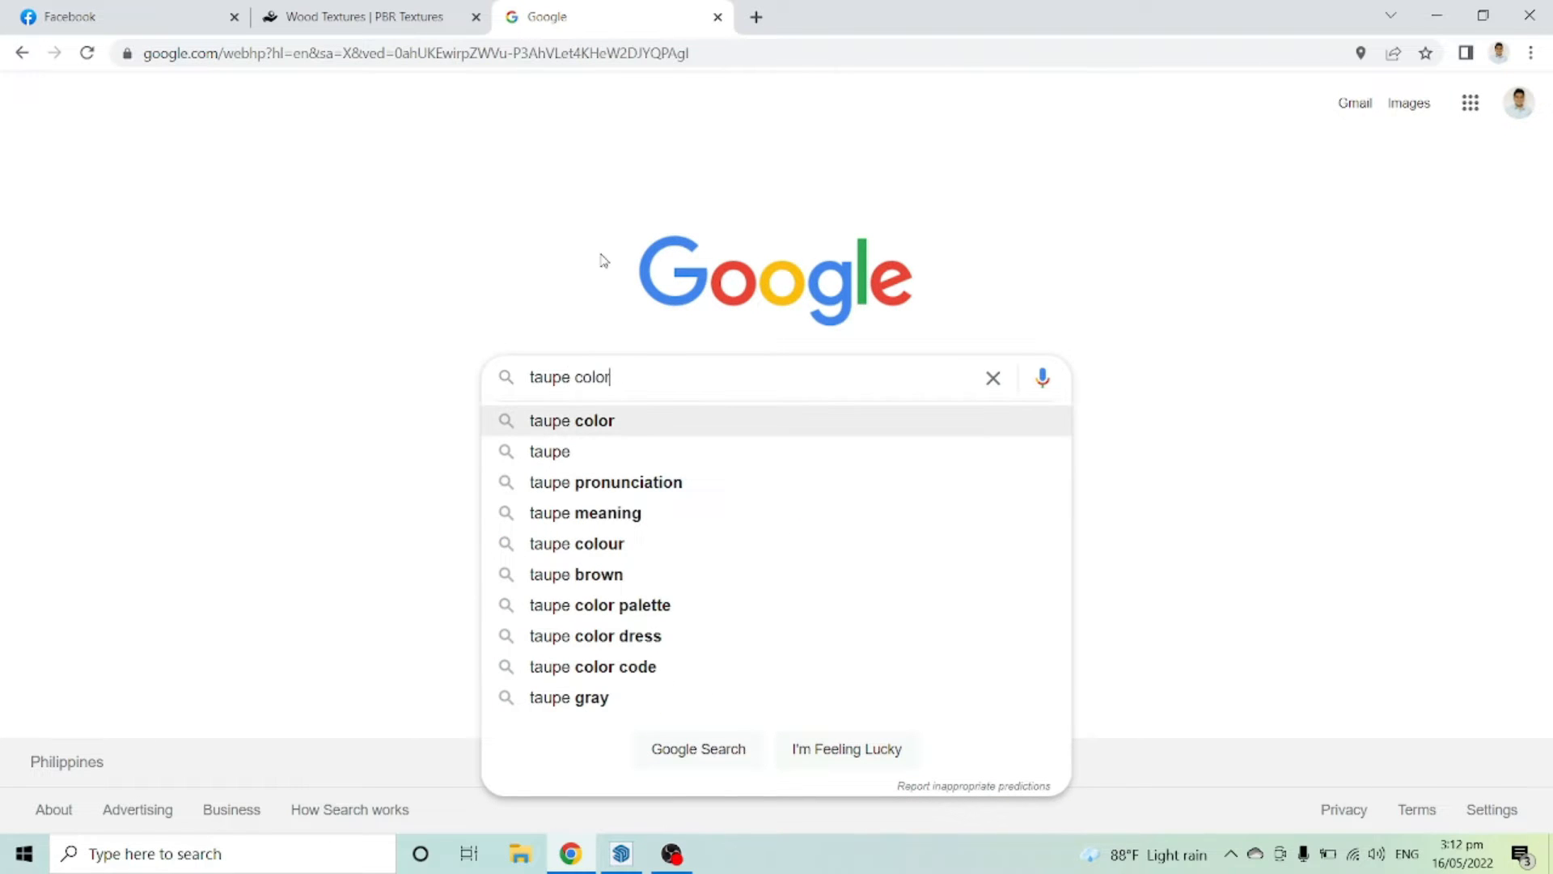
click(637, 427)
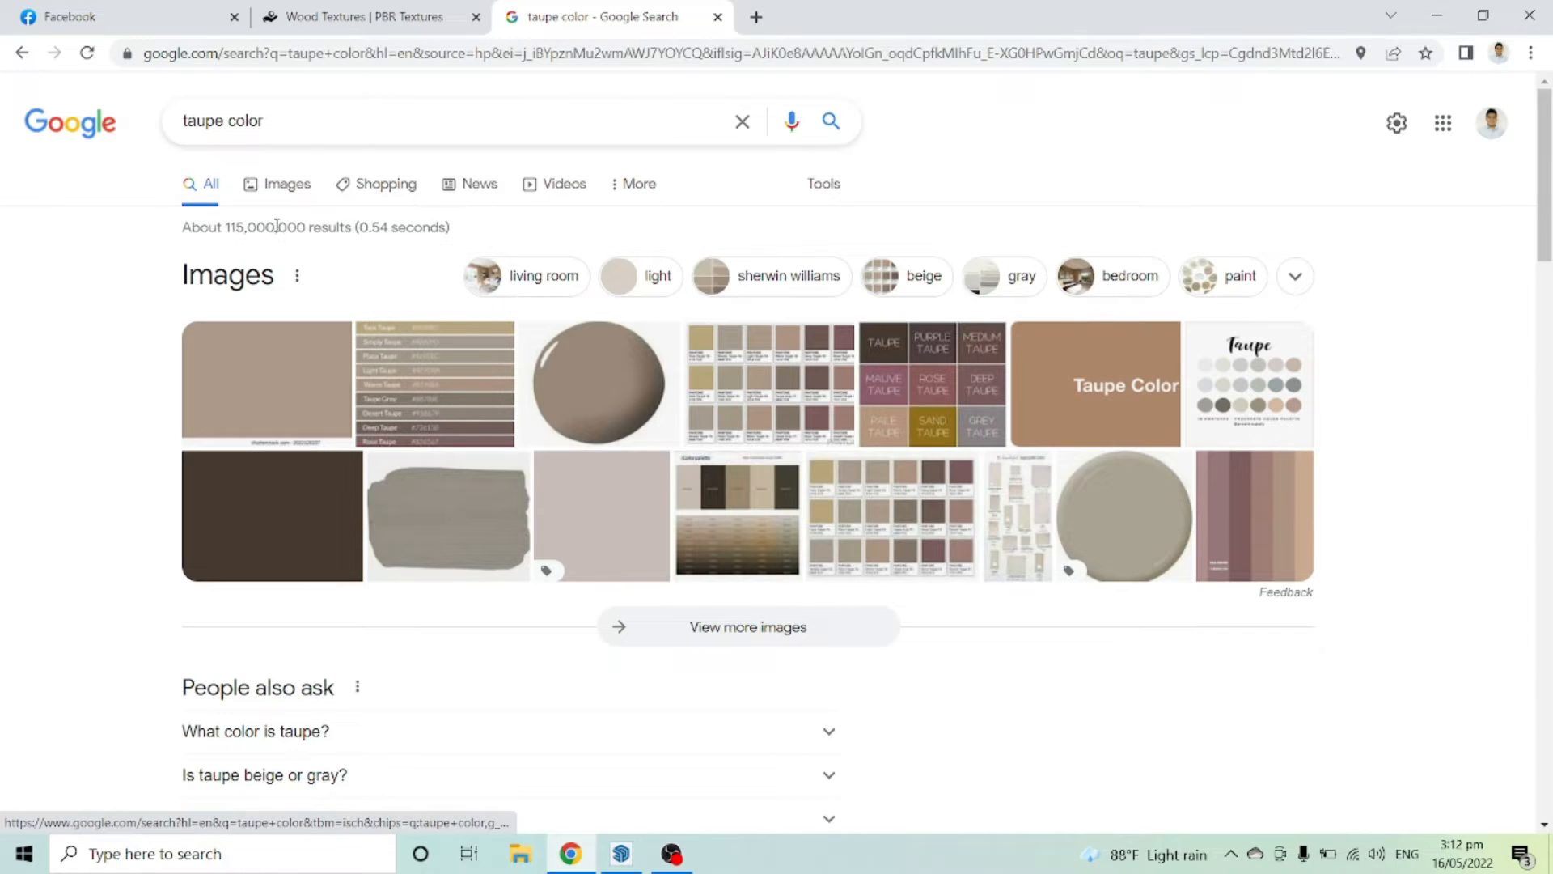
click(277, 188)
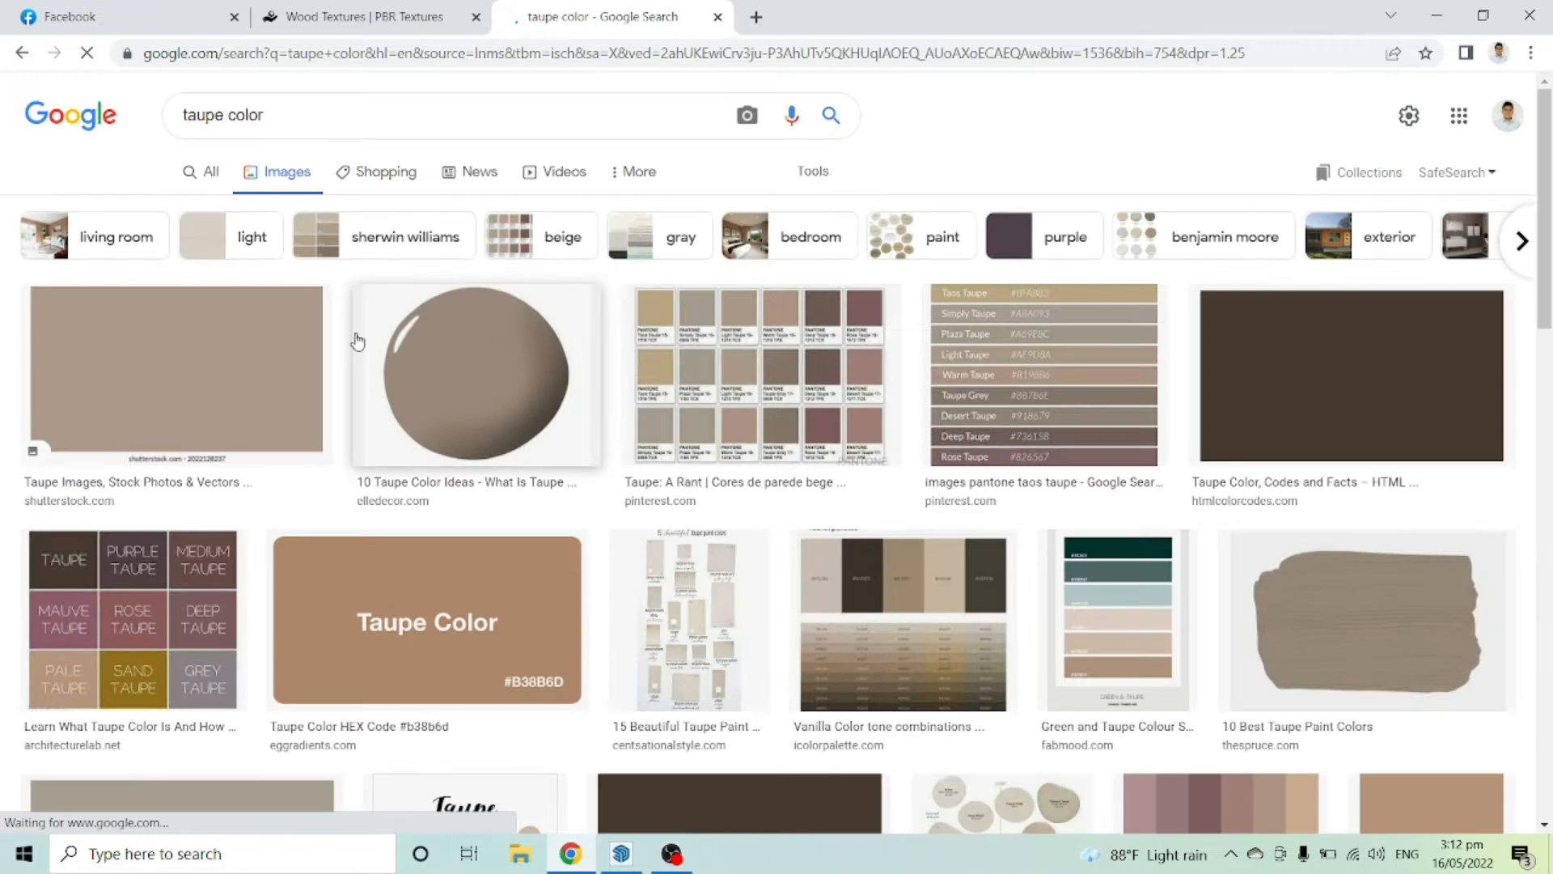
Open the CrispEdge Plaza Taupe image and save it to the Desktop as the PNG file aea393
scroll(265, 522, down, 5)
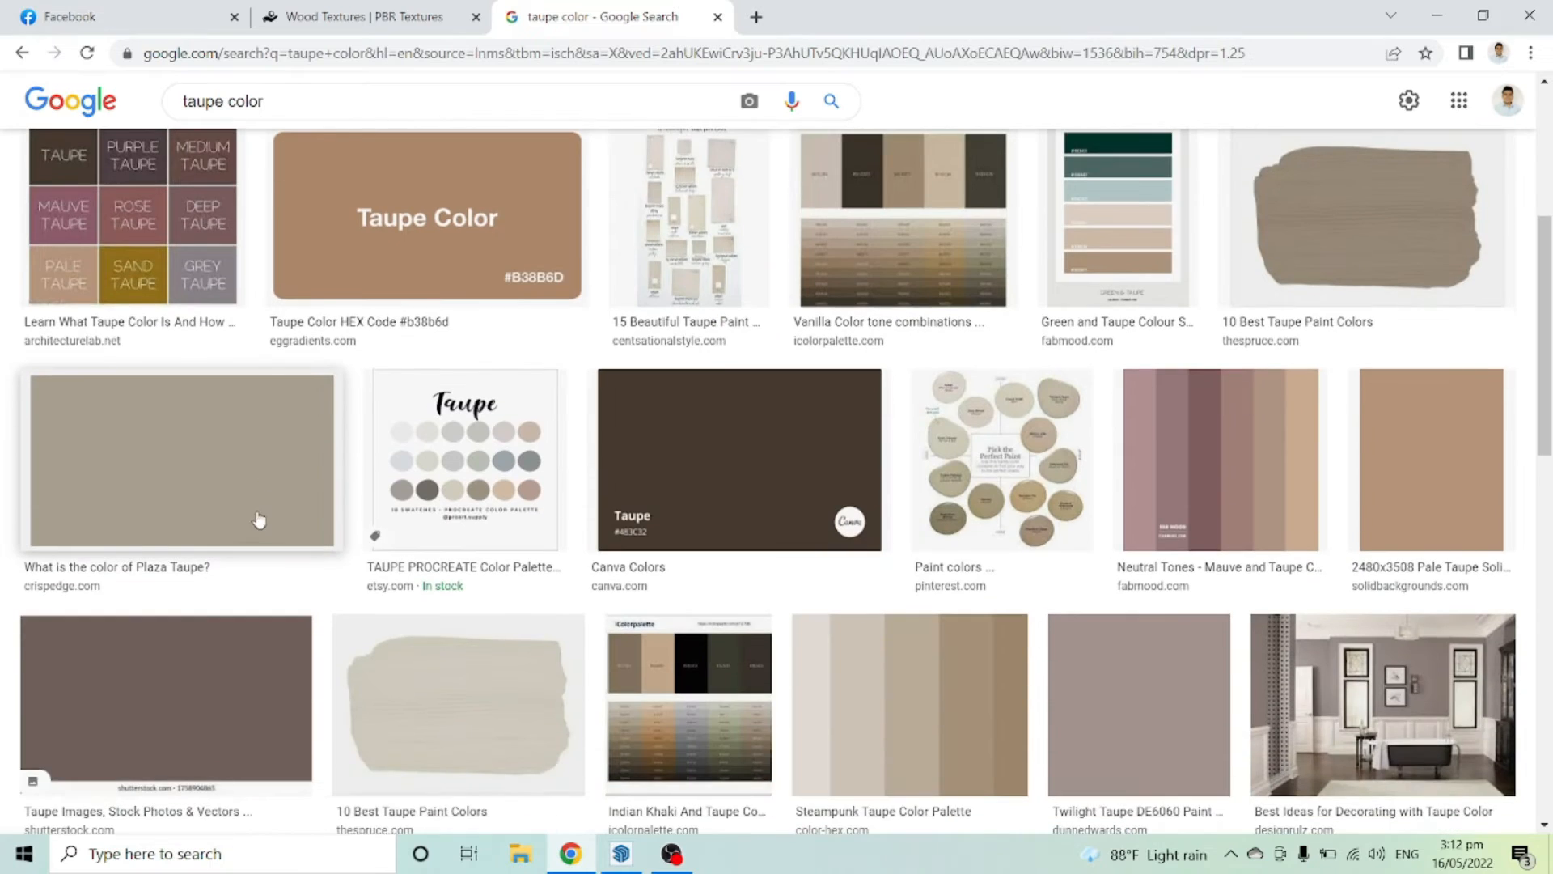
click(259, 493)
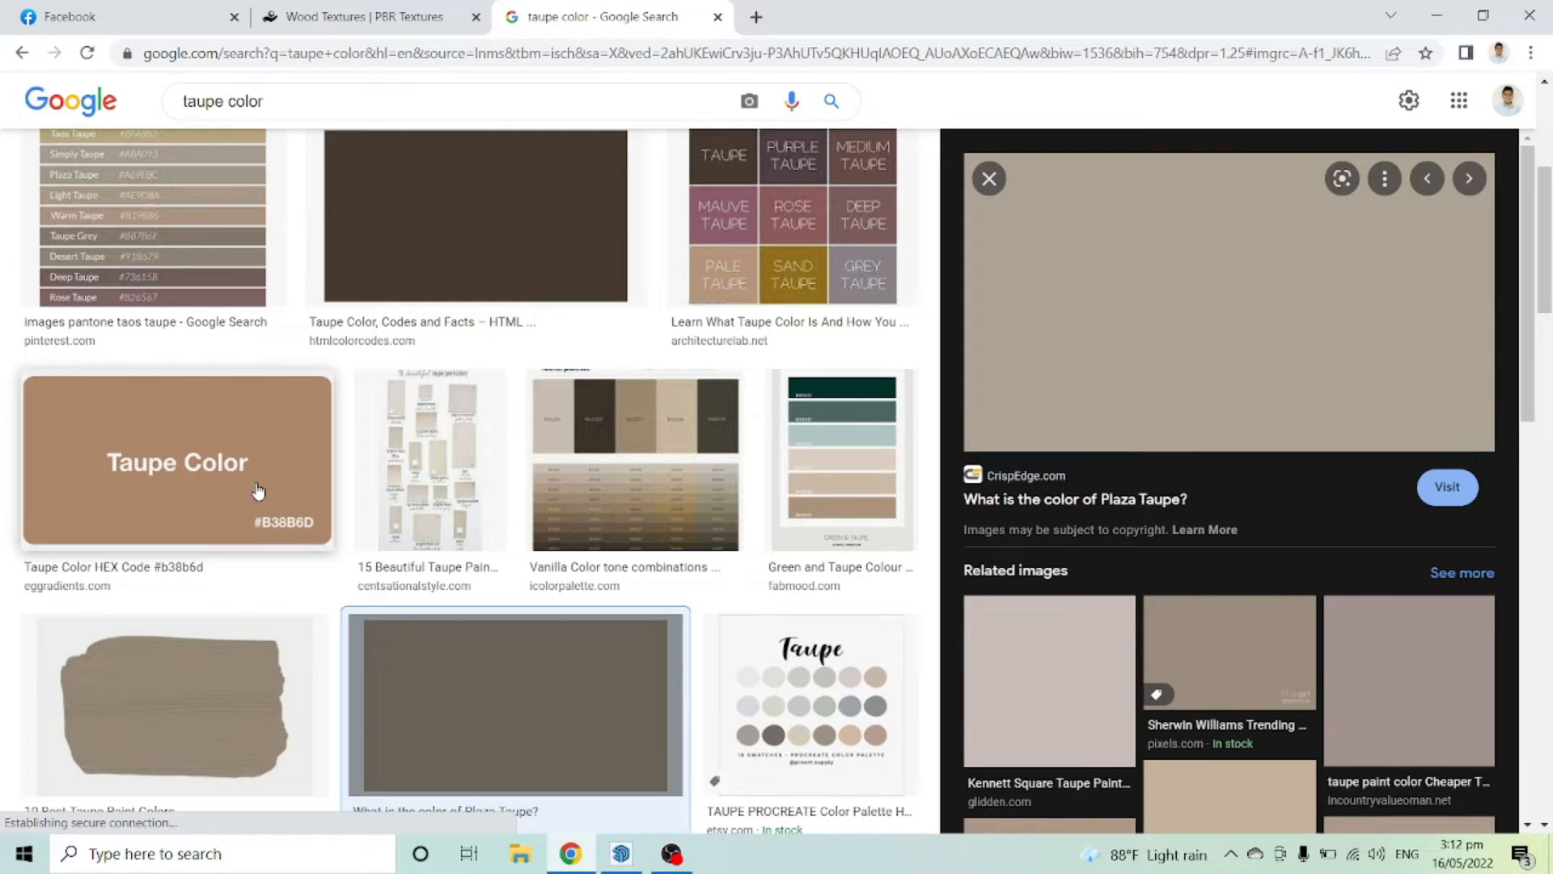
right_click(1297, 247)
click(1398, 449)
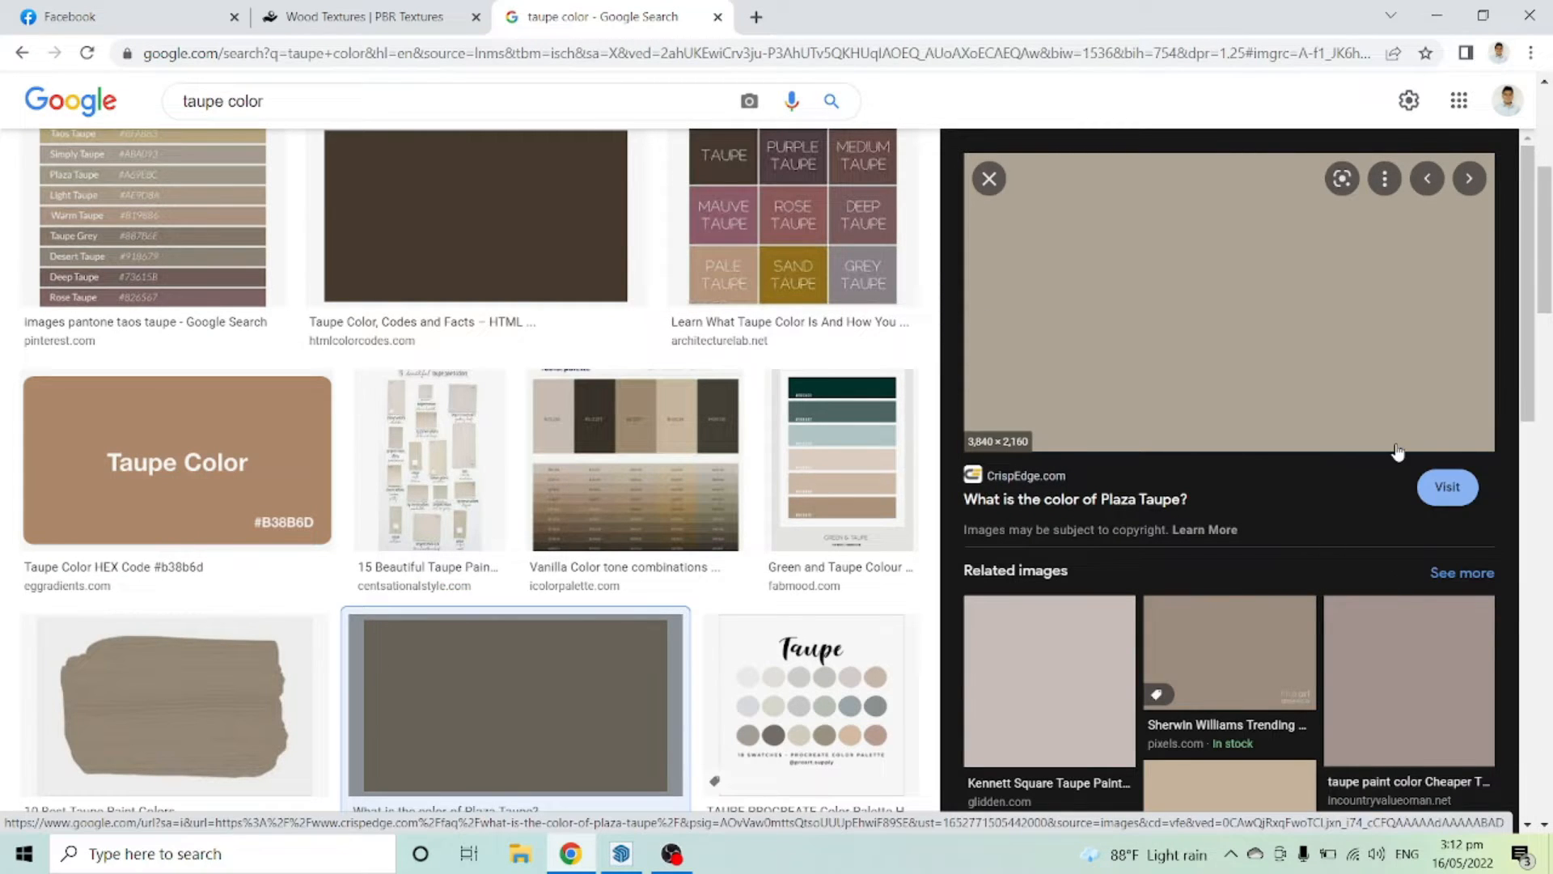
click(81, 173)
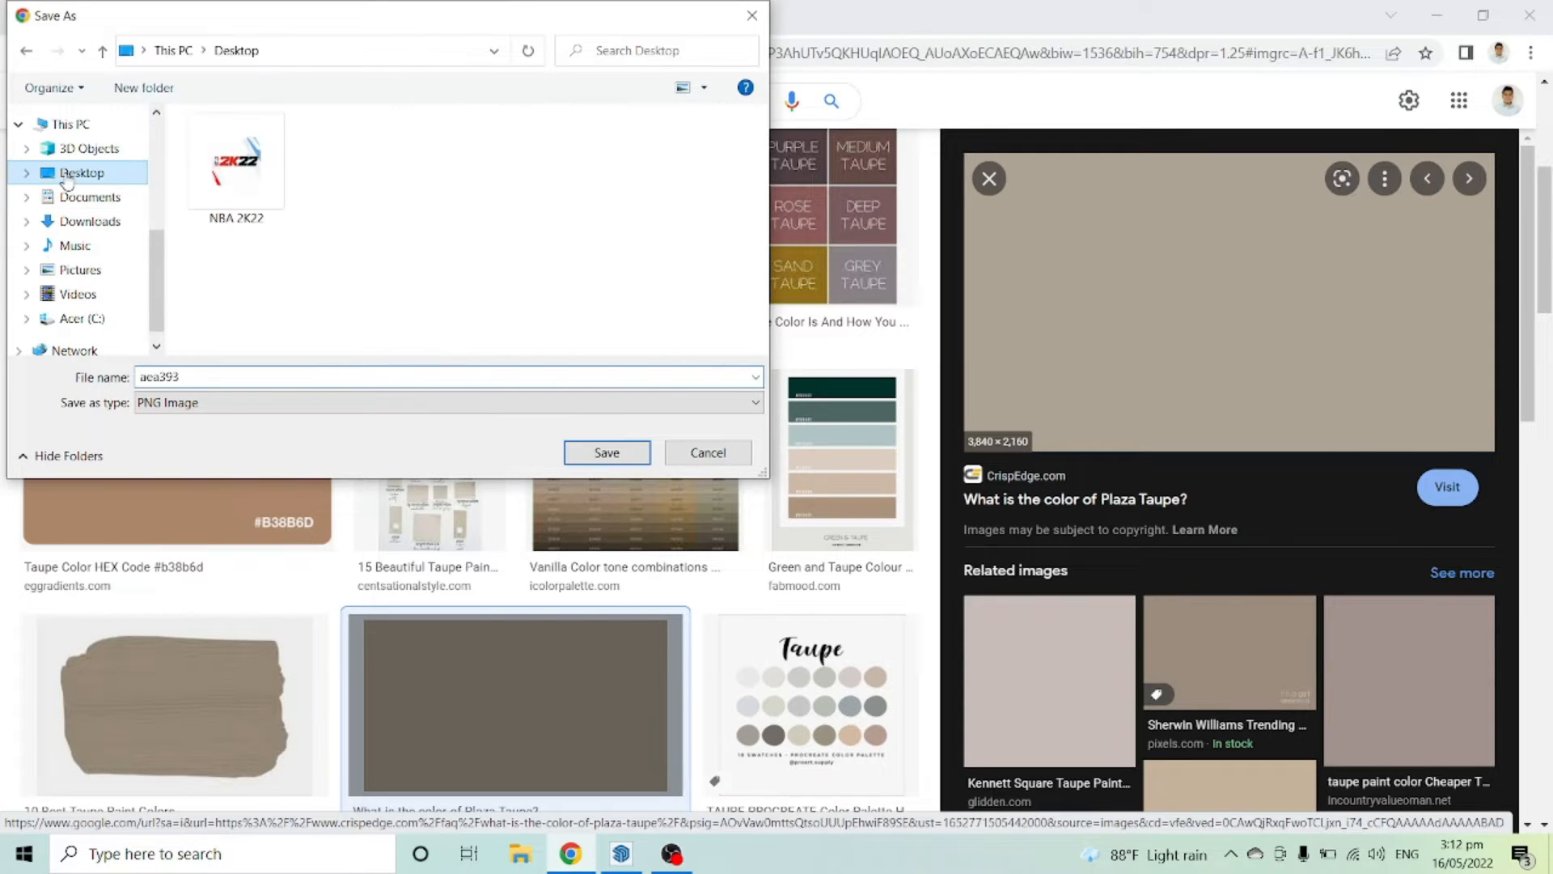
click(607, 455)
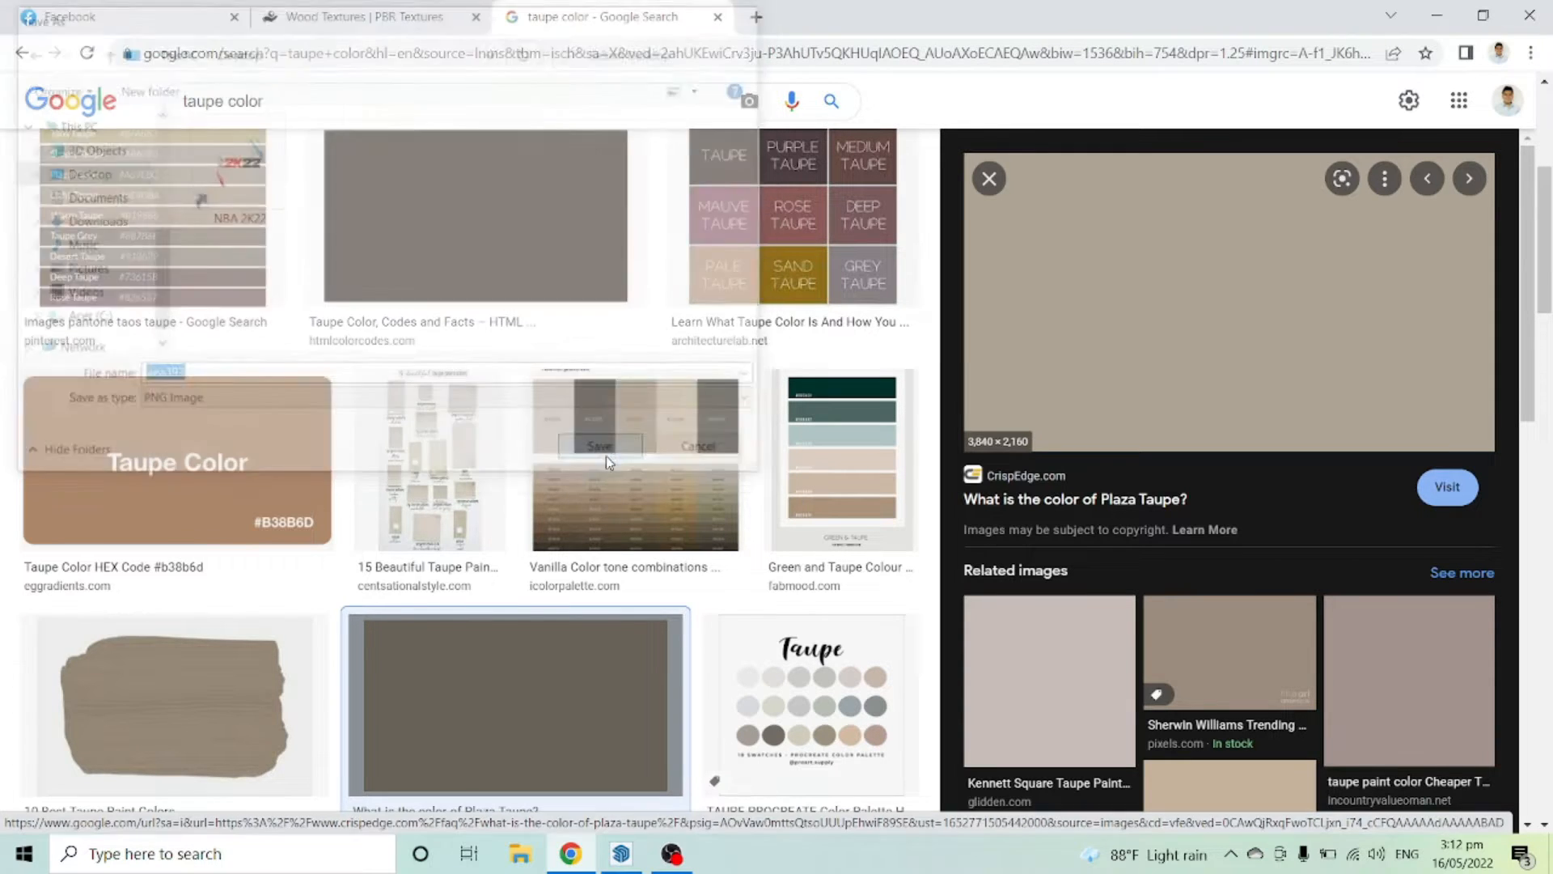
Switch to SketchUp and create a new material using the Desktop image aea393 as its texture
click(620, 861)
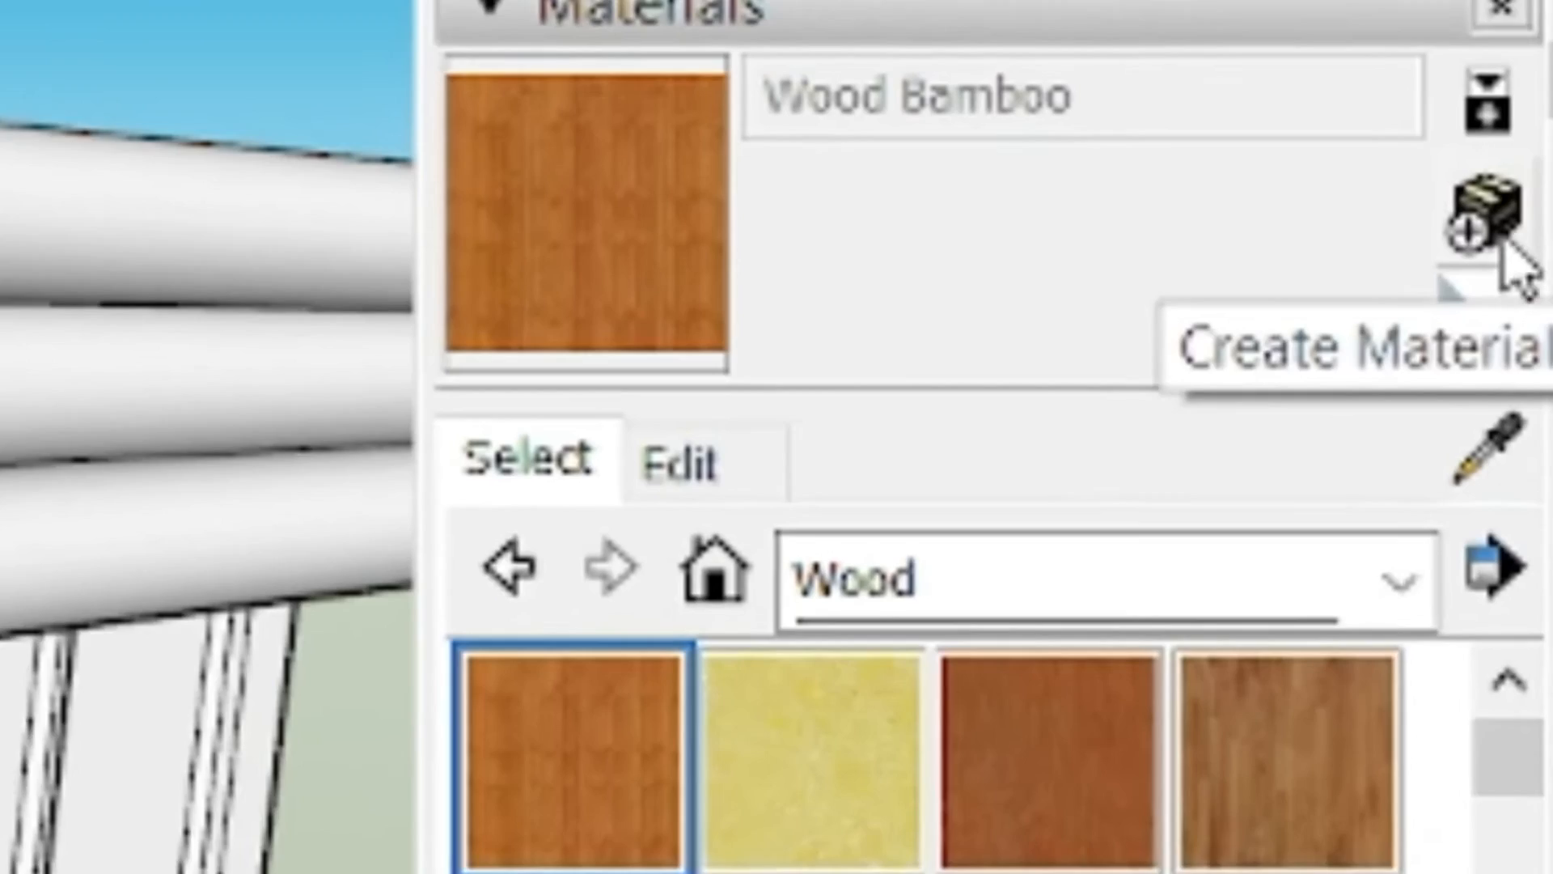
click(1515, 214)
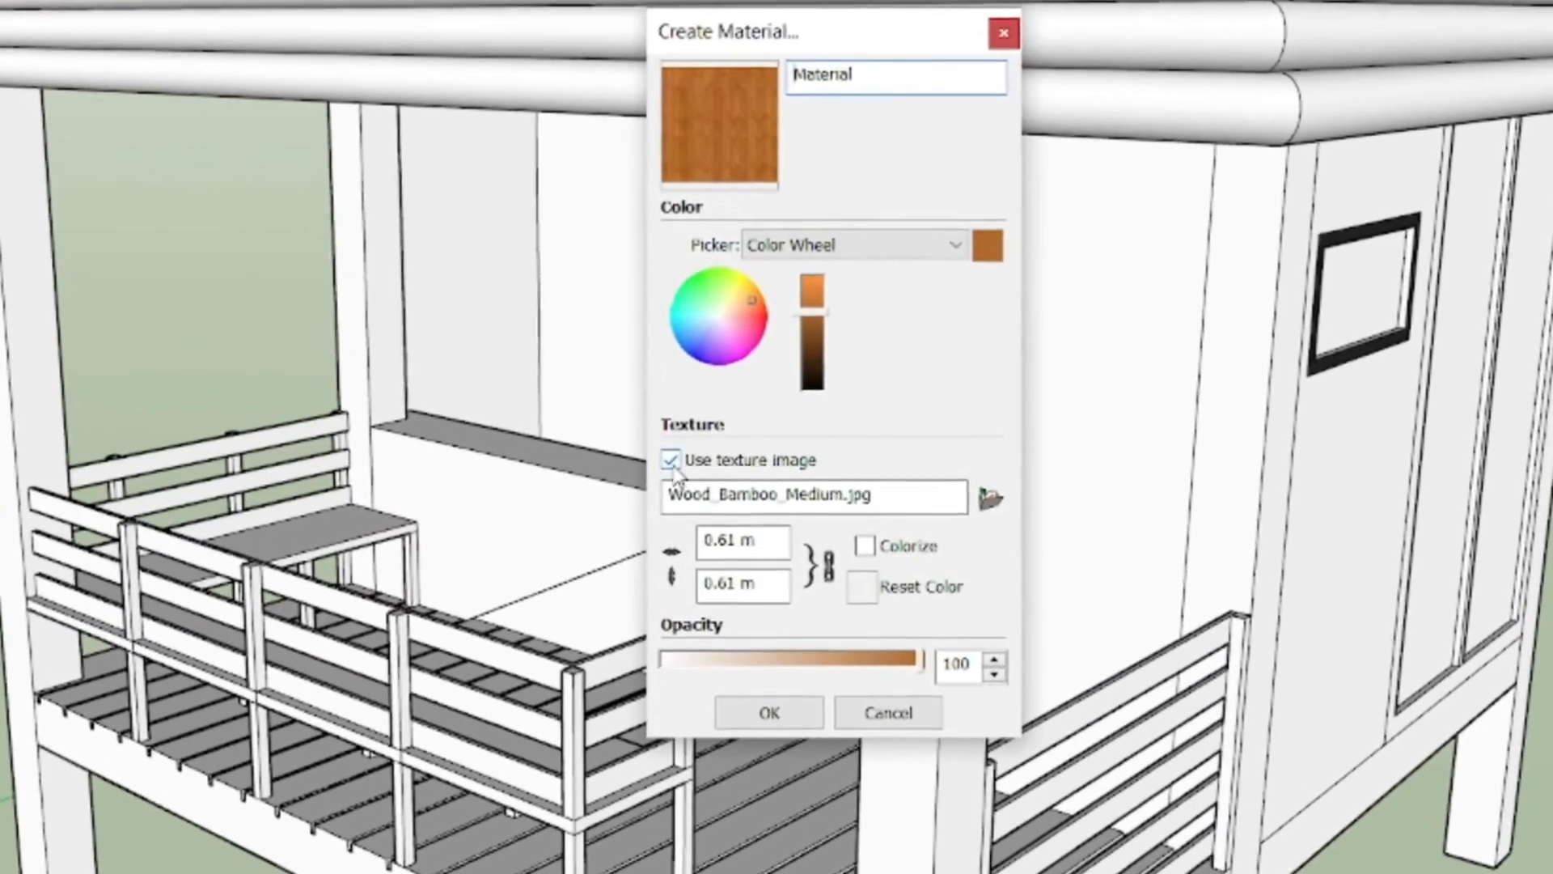
click(672, 463)
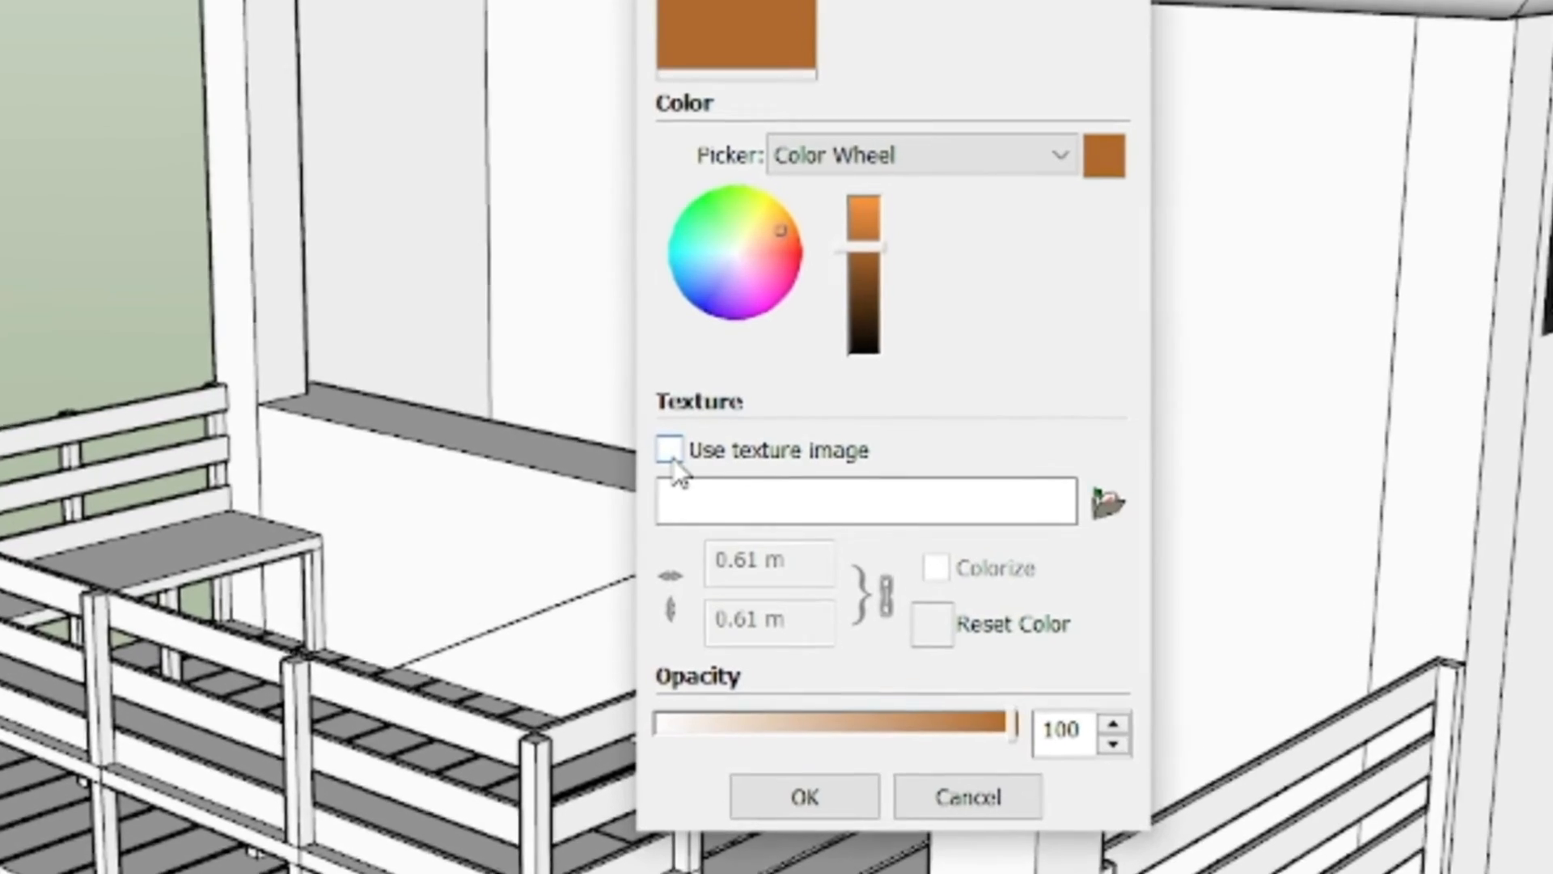
click(671, 458)
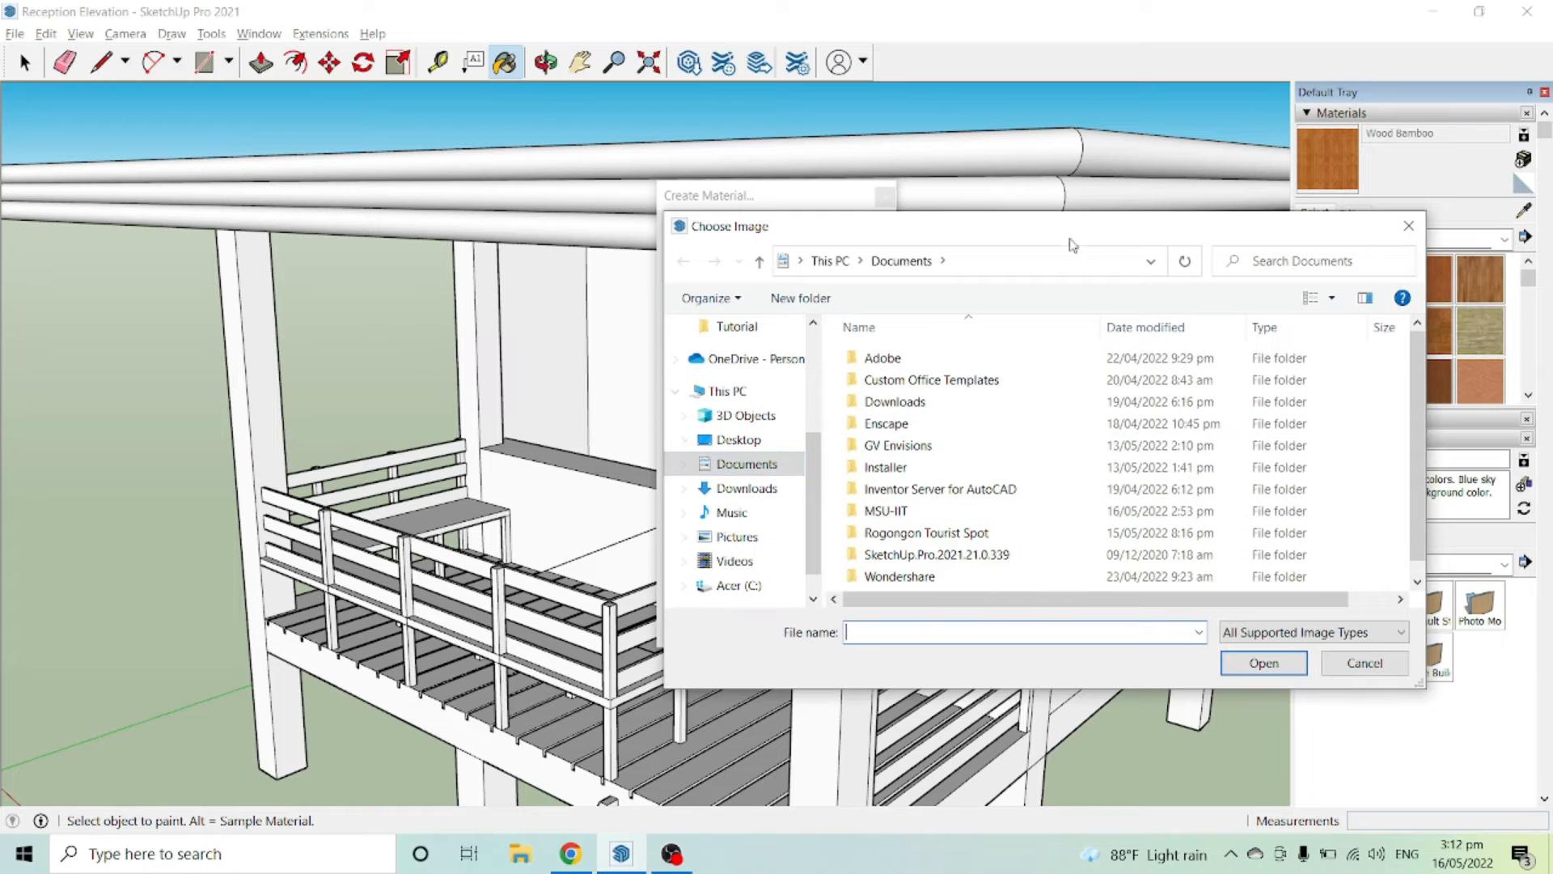
drag(1069, 241, 906, 228)
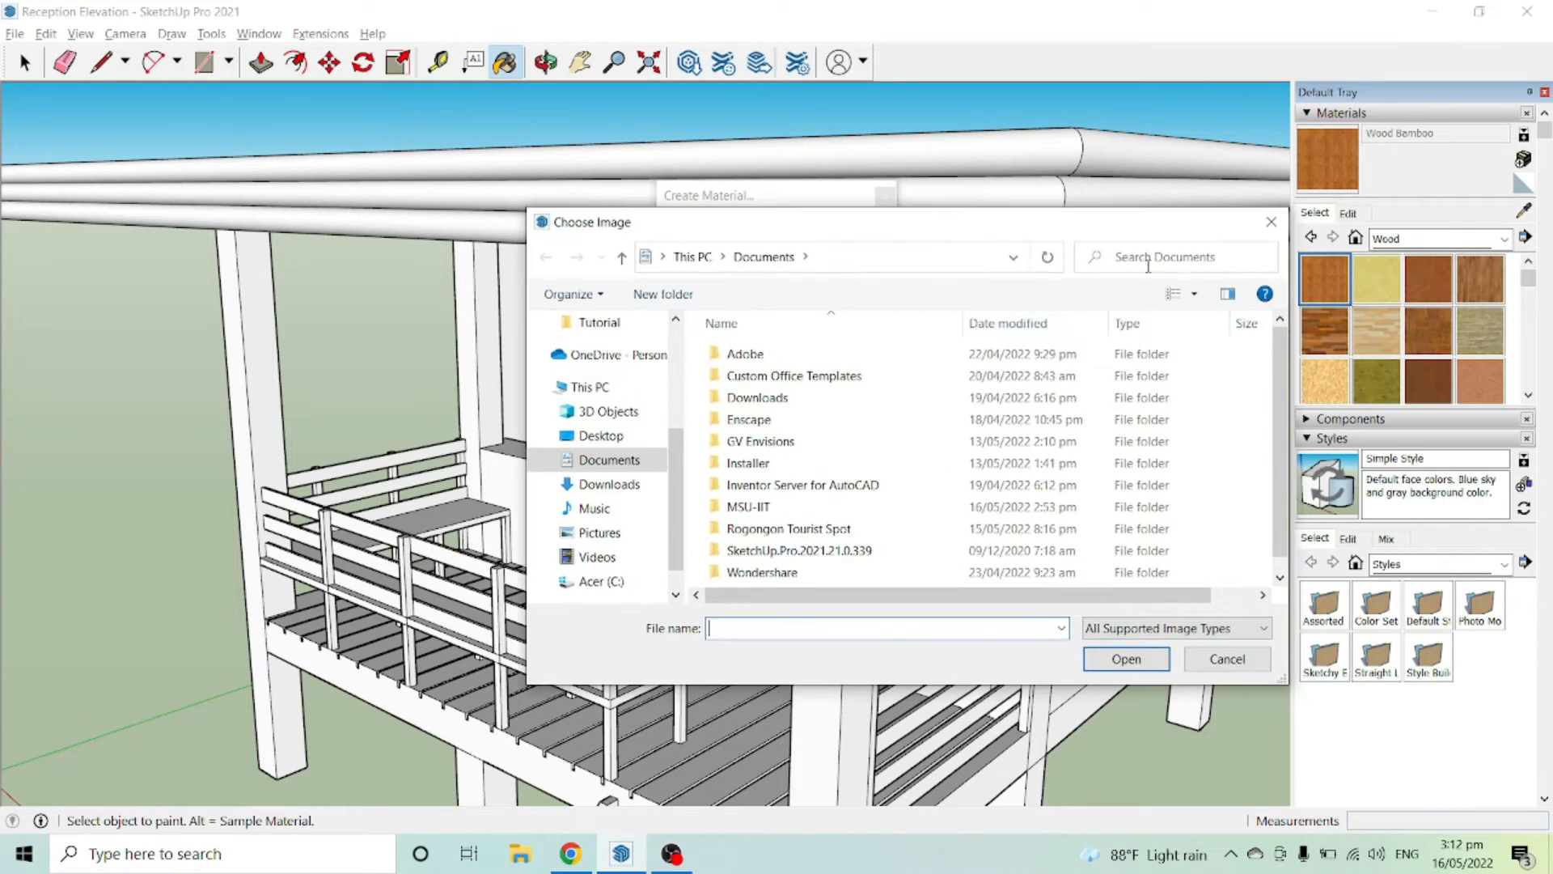
click(622, 436)
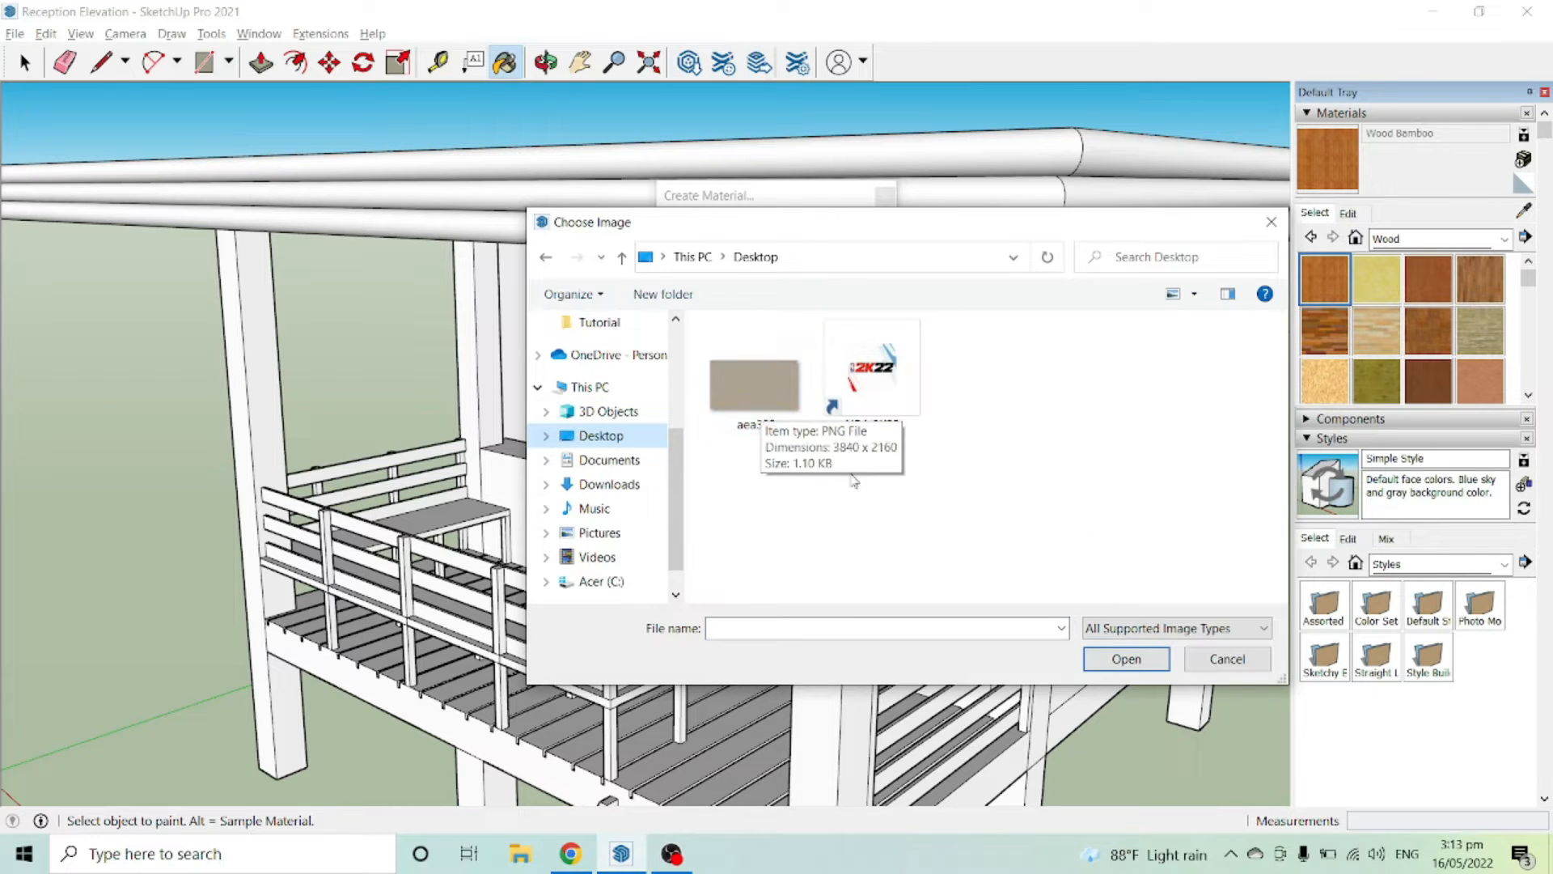
click(752, 405)
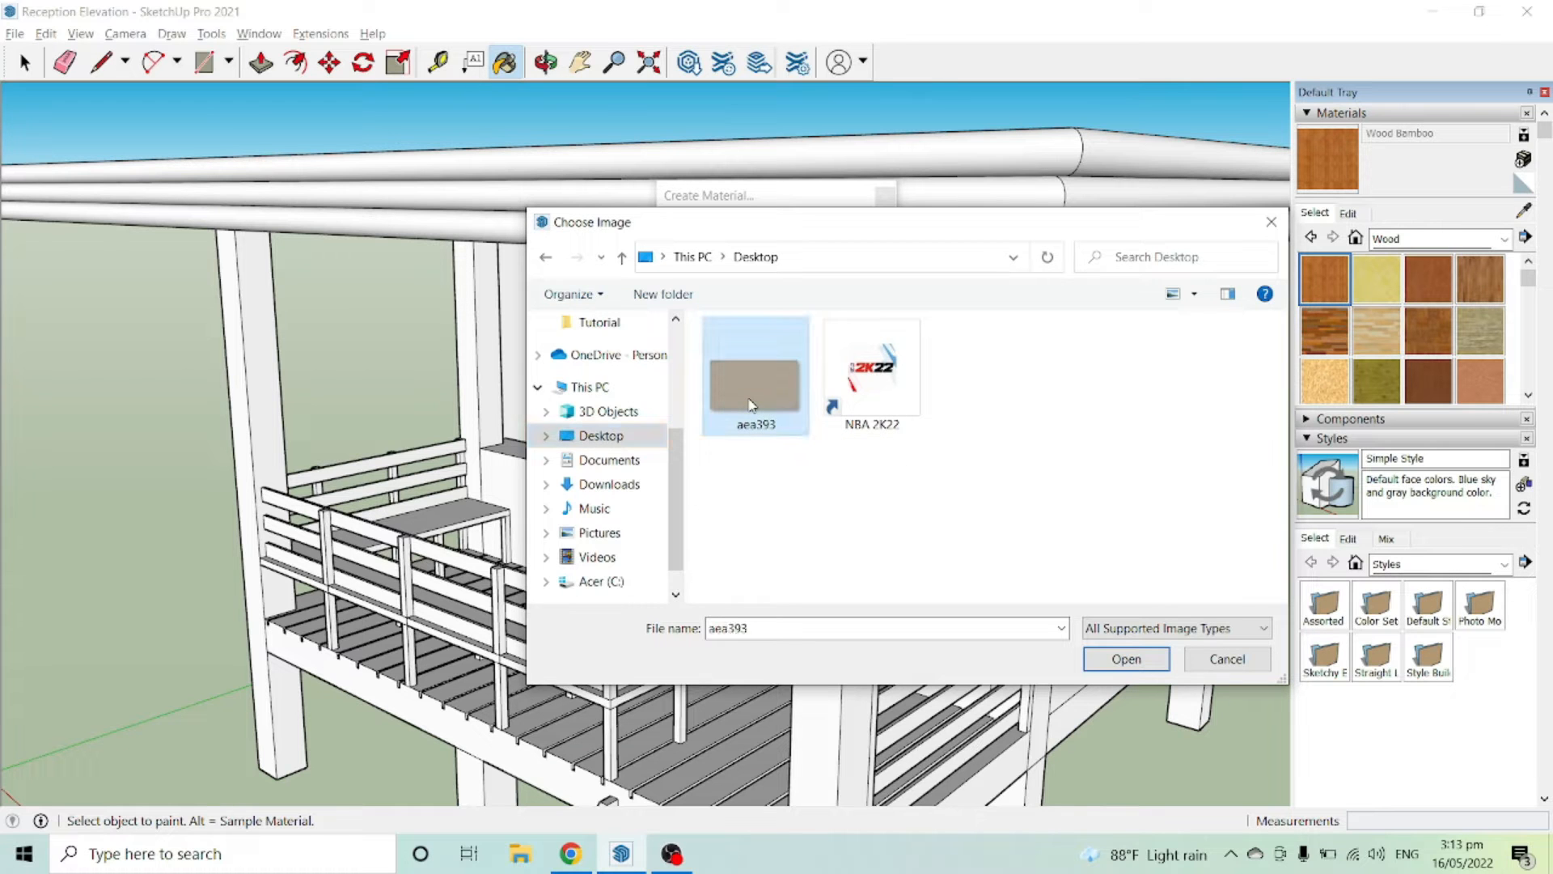
click(1134, 665)
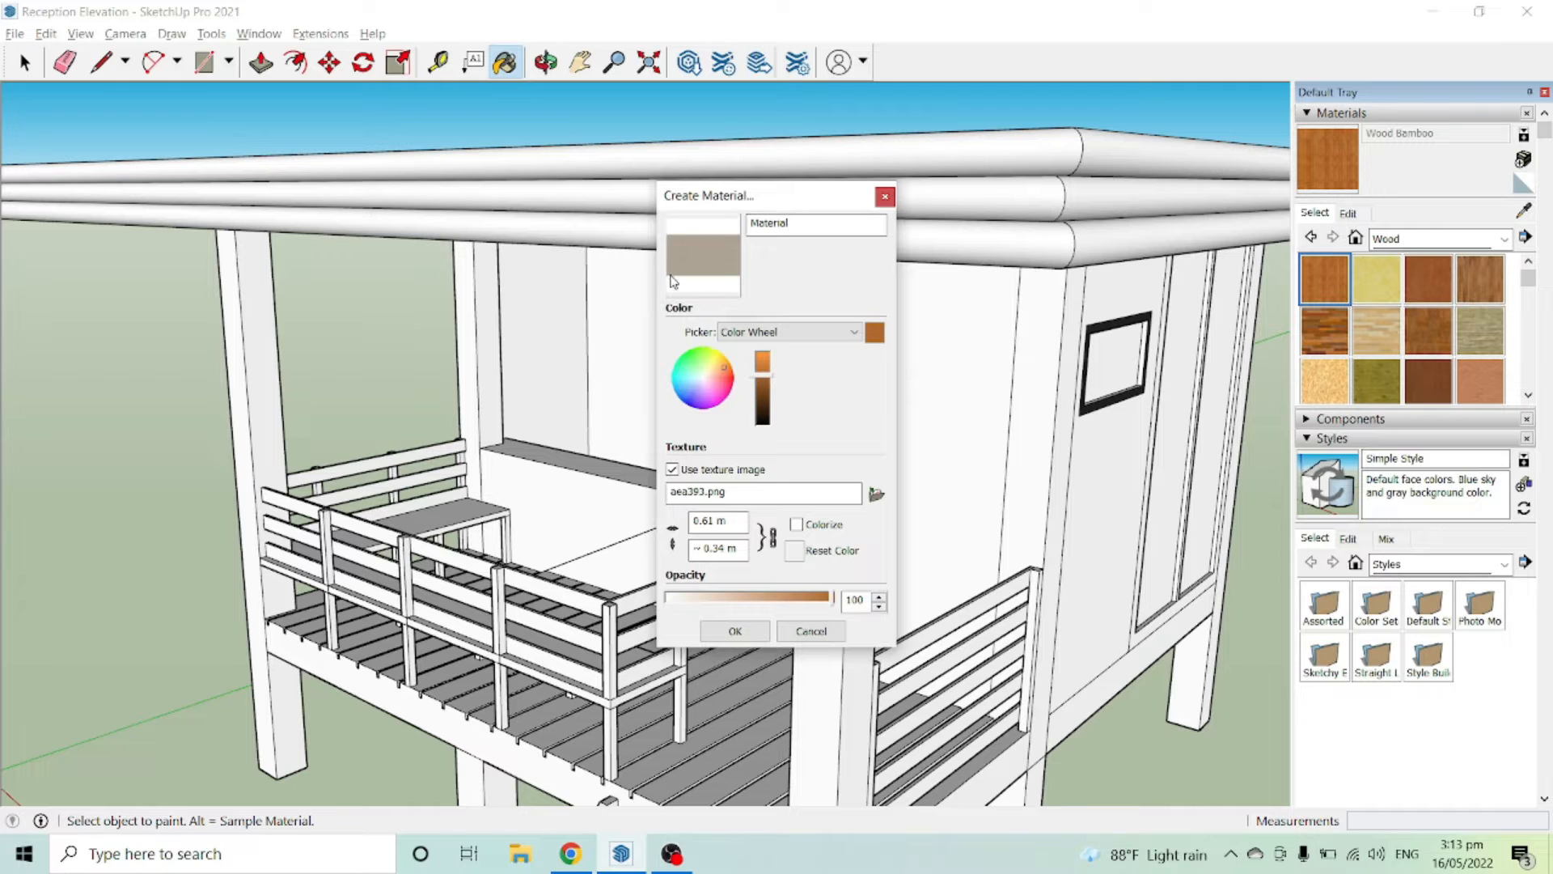
click(734, 633)
Paint the side wall faces facing the deck and the exterior wall panel around the small window with the taupe material
click(965, 398)
middle_drag(927, 411, 896, 381)
click(940, 363)
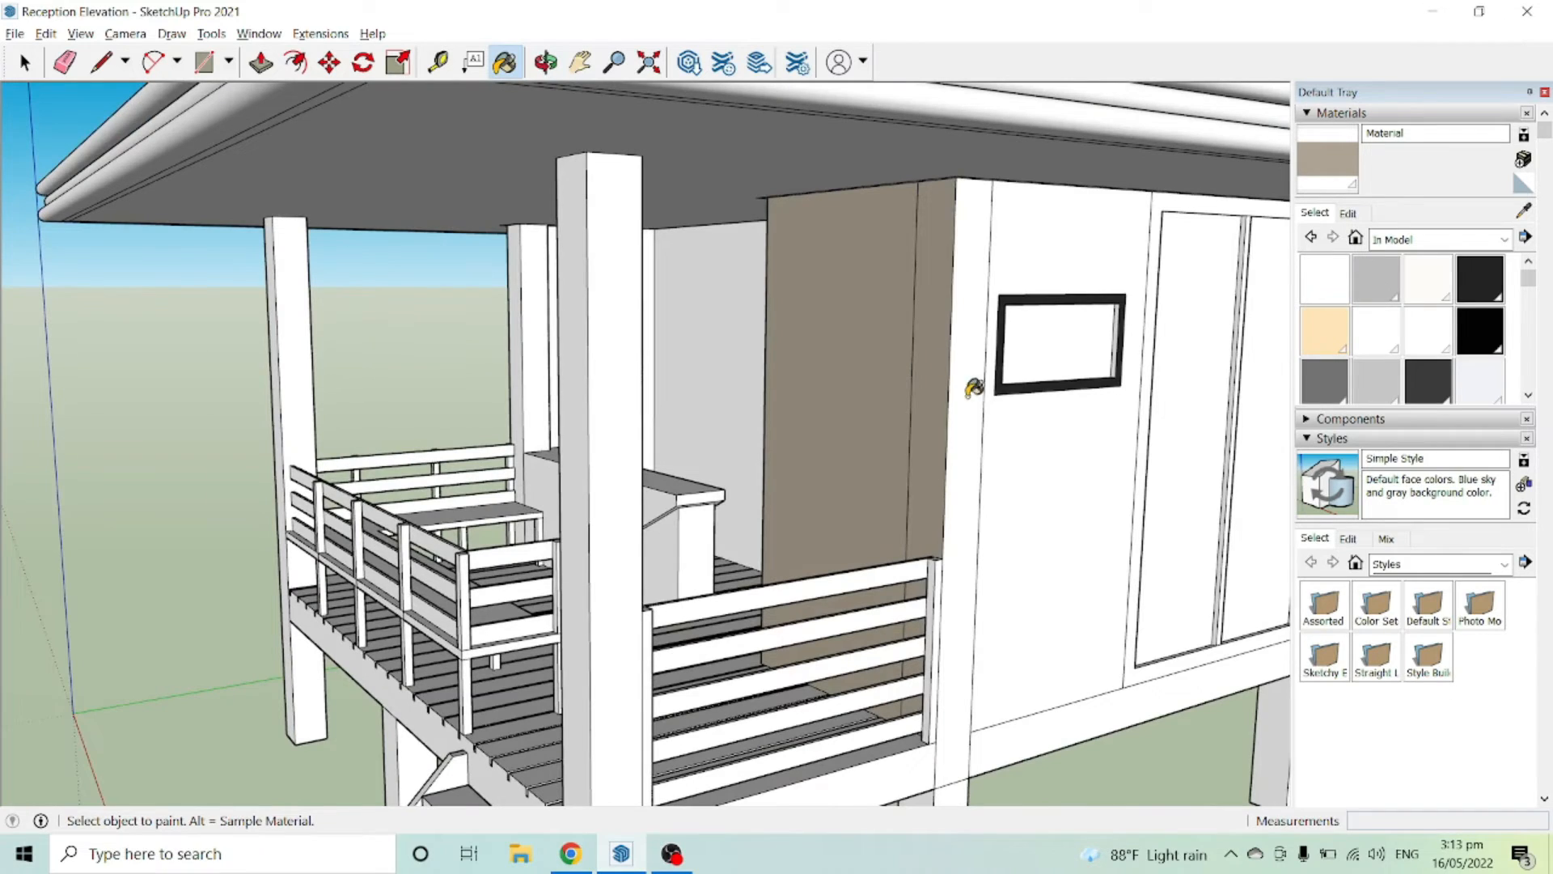
click(1005, 436)
Paint the remaining wall faces inside the reception area, including the wall behind the counter, with the taupe material
middle_drag(597, 356, 673, 364)
click(673, 364)
click(493, 338)
mouse_move(492, 338)
middle_down()
mouse_move(789, 369)
mouse_move(851, 344)
mouse_move(456, 292)
mouse_move(639, 486)
mouse_move(494, 526)
middle_up()
click(851, 344)
click(651, 509)
click(683, 496)
scroll(732, 534, up, 4)
mouse_move(732, 535)
middle_down()
mouse_move(702, 550)
mouse_move(905, 517)
middle_up()
scroll(717, 517, down, 5)
middle_drag(717, 517, 888, 591)
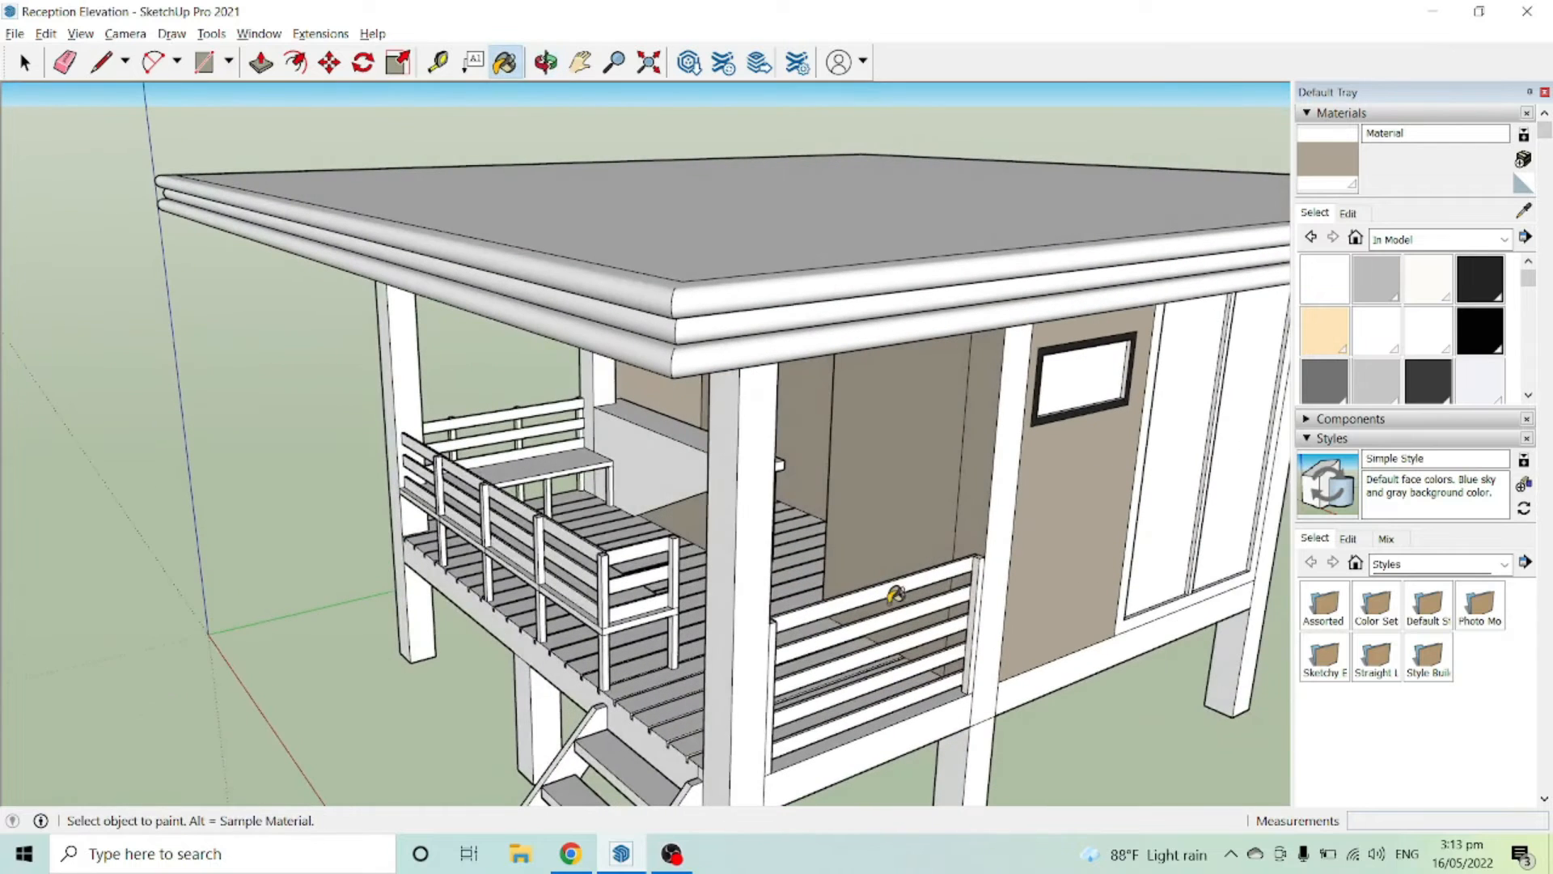
Switch to Chrome and review the Wood Textures page and the category list on ShareTextures
click(580, 858)
click(404, 15)
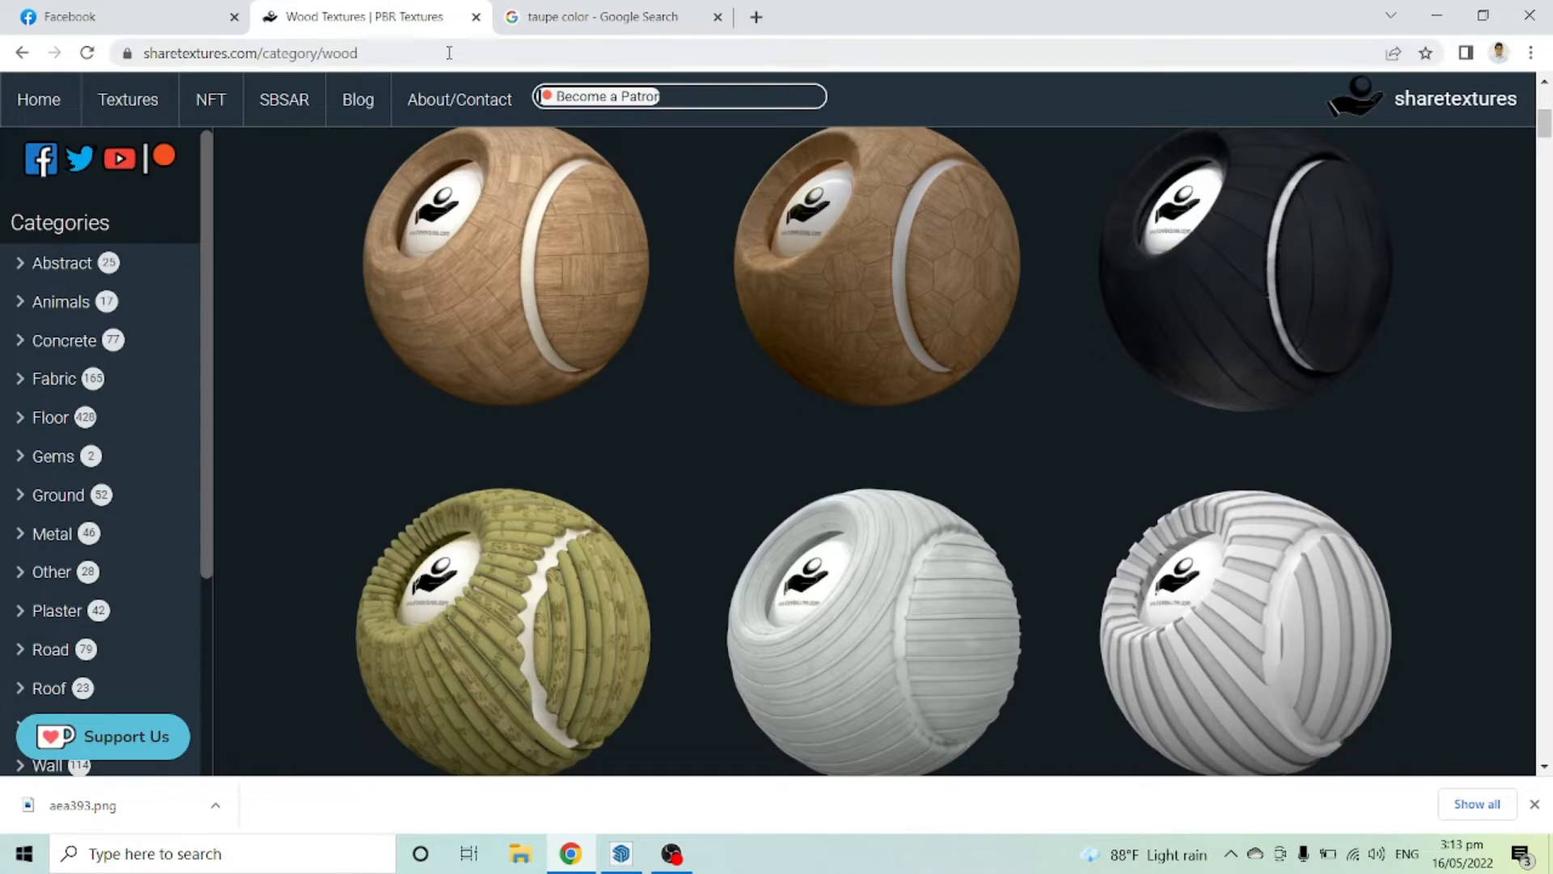
scroll(704, 356, up, 4)
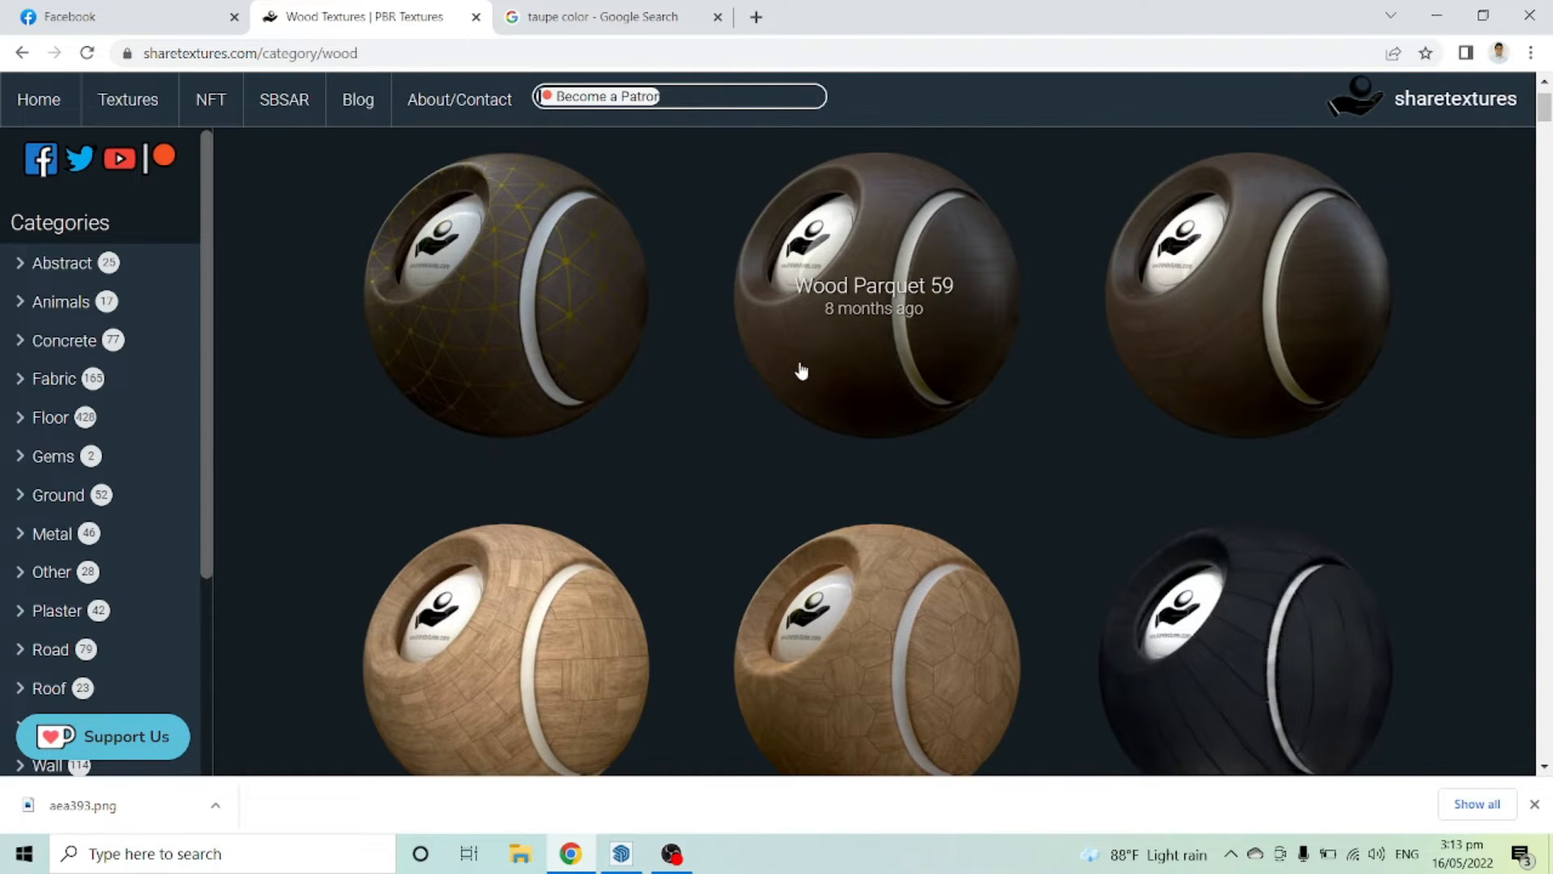
scroll(620, 513, up, 2)
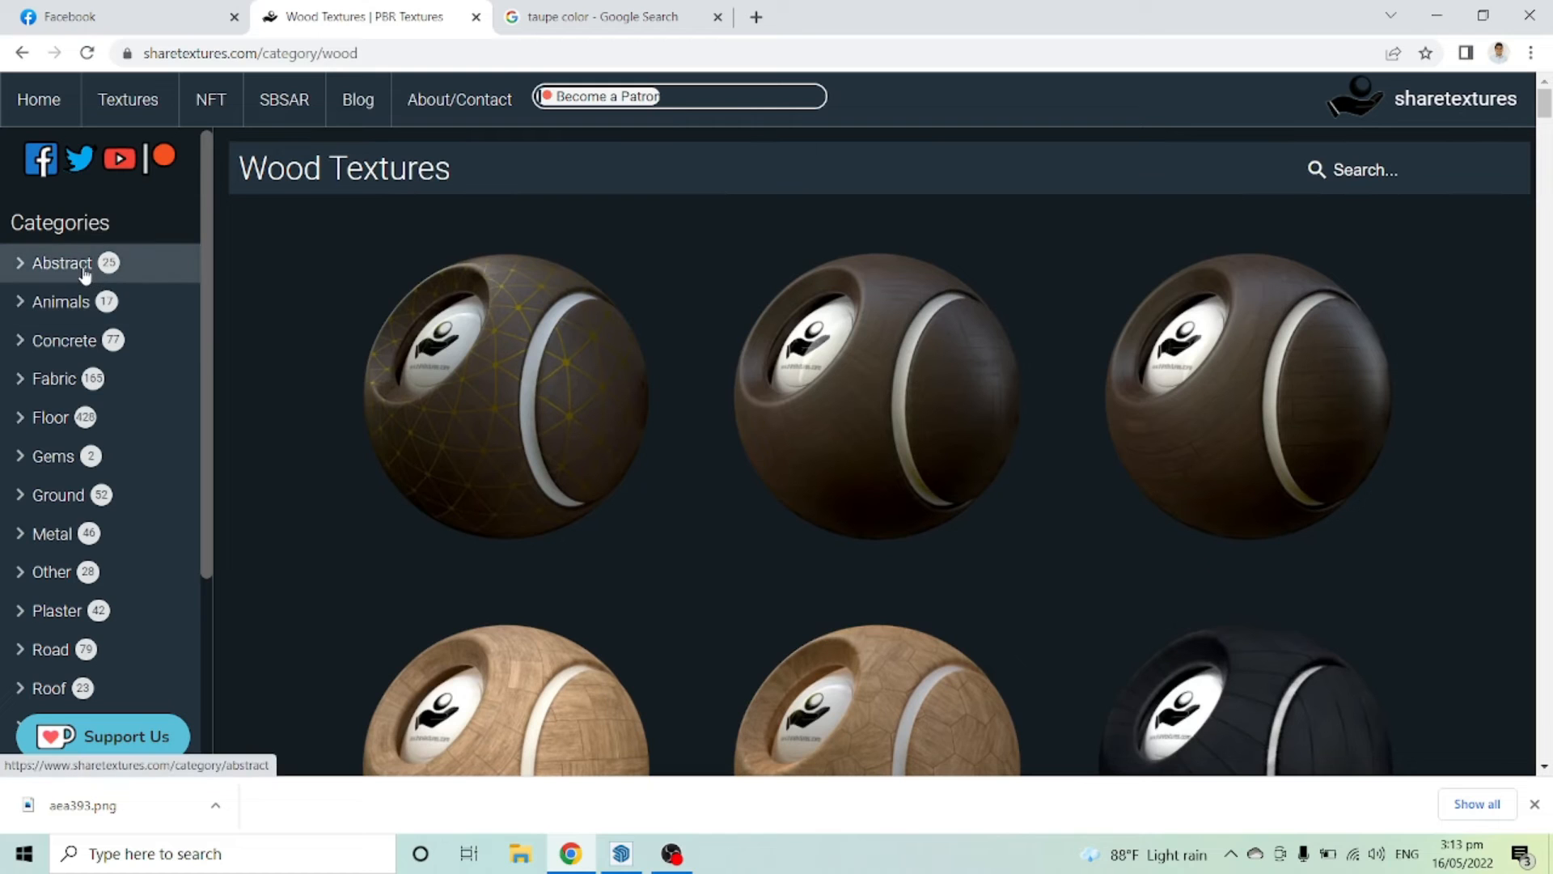
scroll(85, 275, down, 3)
scroll(158, 187, up, 3)
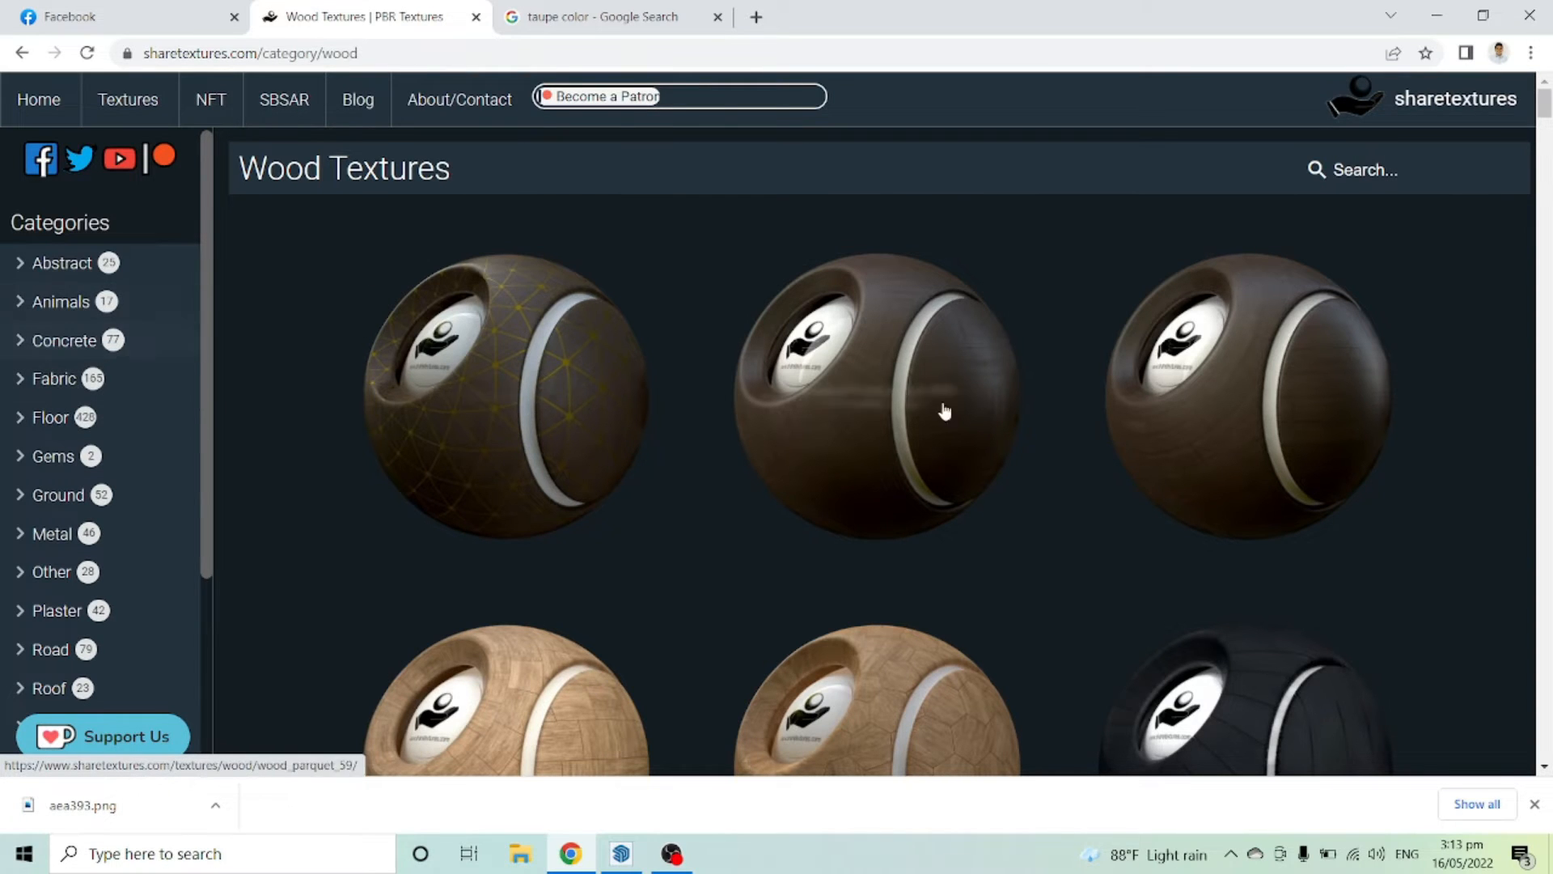
scroll(930, 404, down, 5)
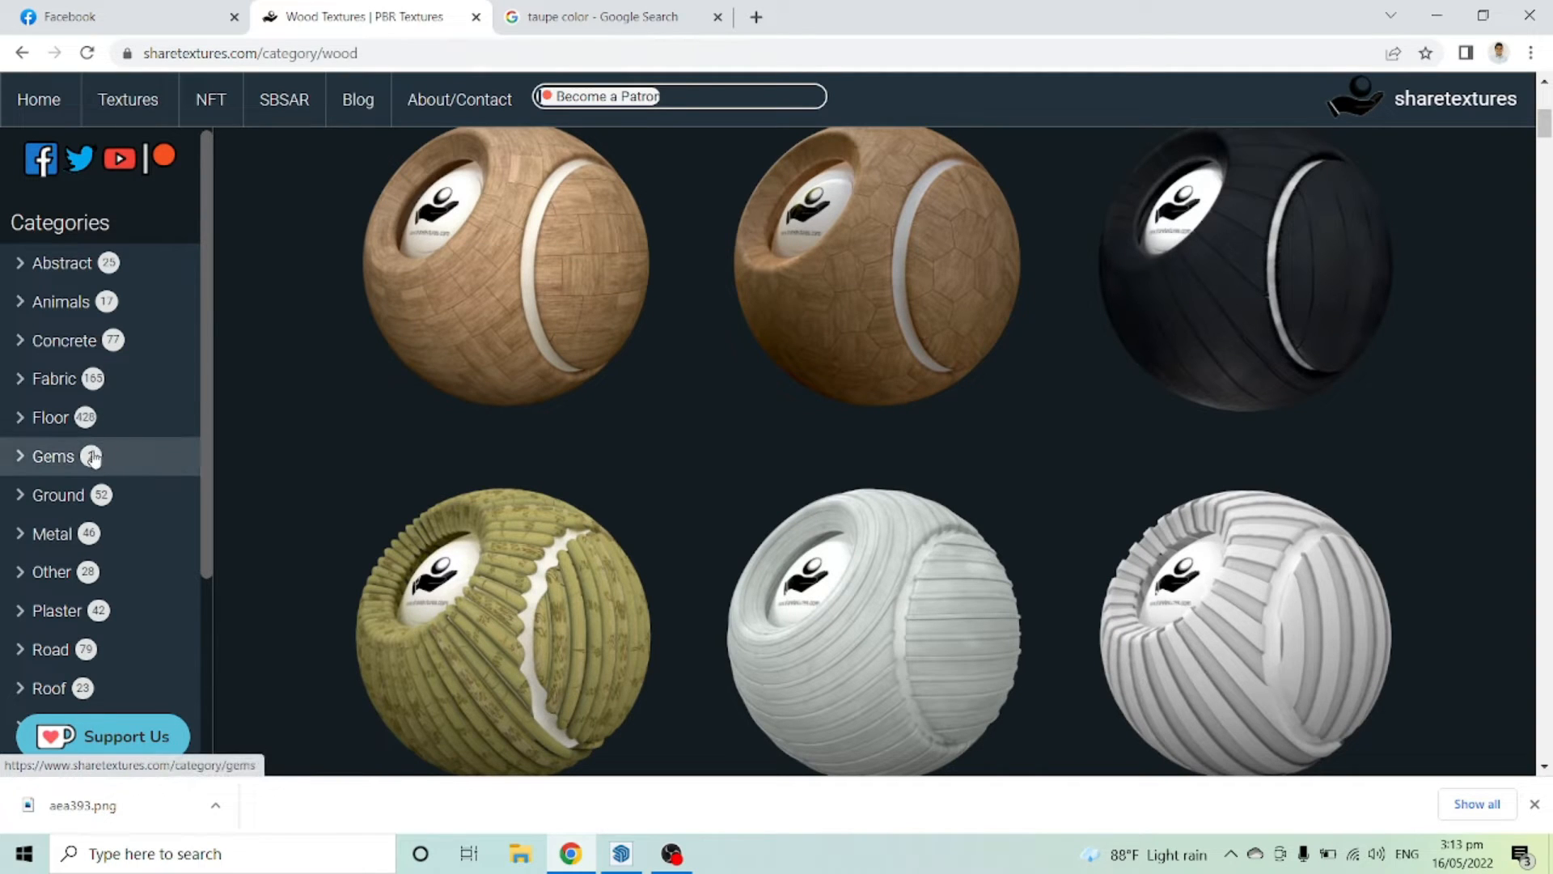
scroll(93, 457, down, 3)
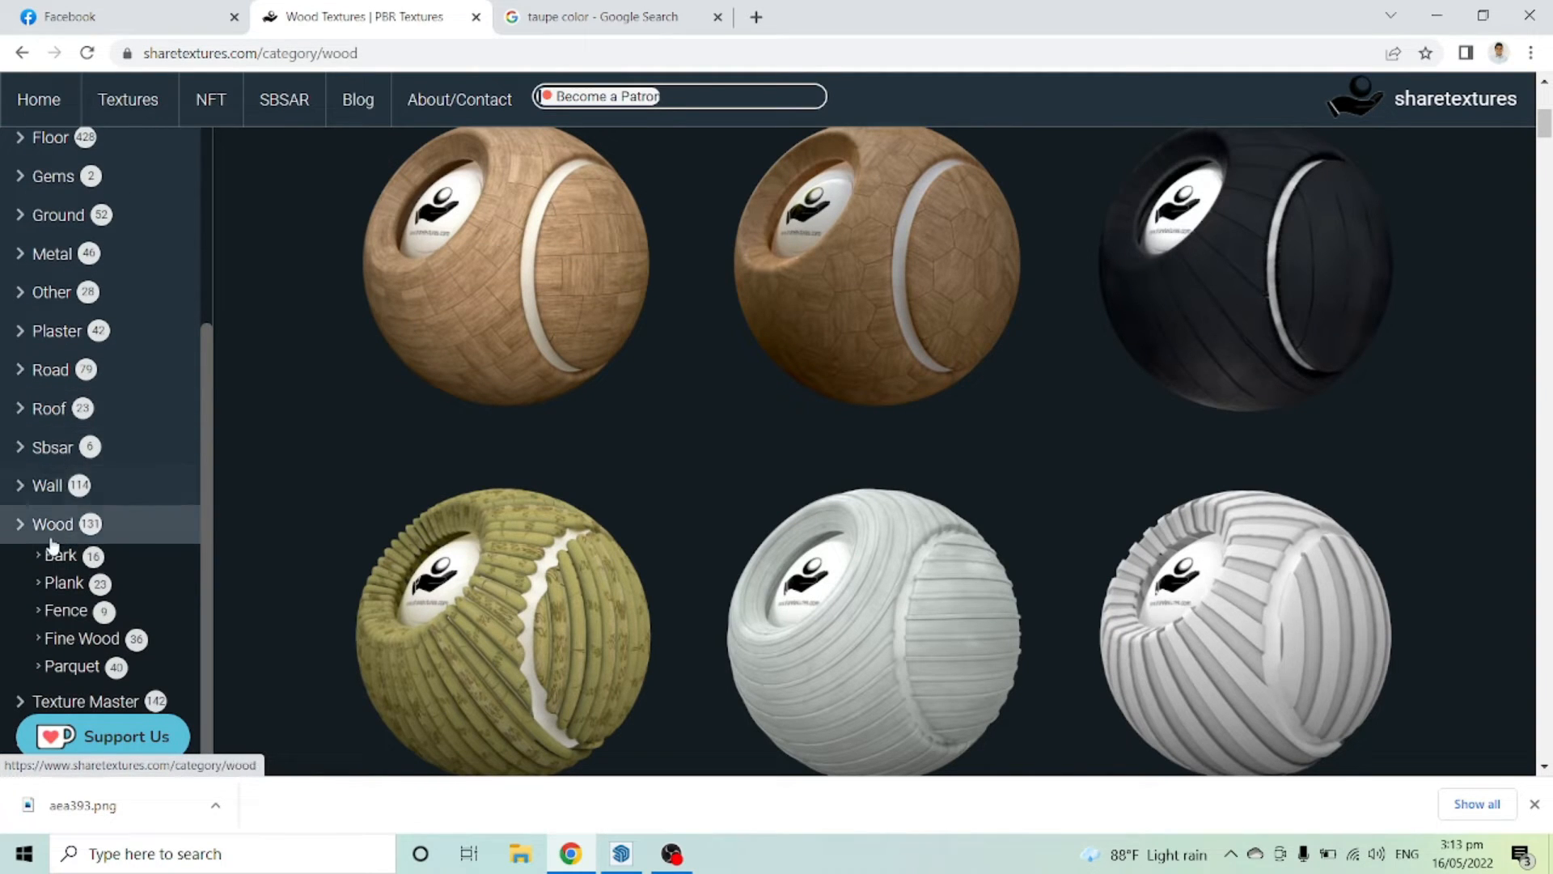
Examine the wood texture previews on ShareTextures for a suitable wood finish
scroll(1213, 332, down, 6)
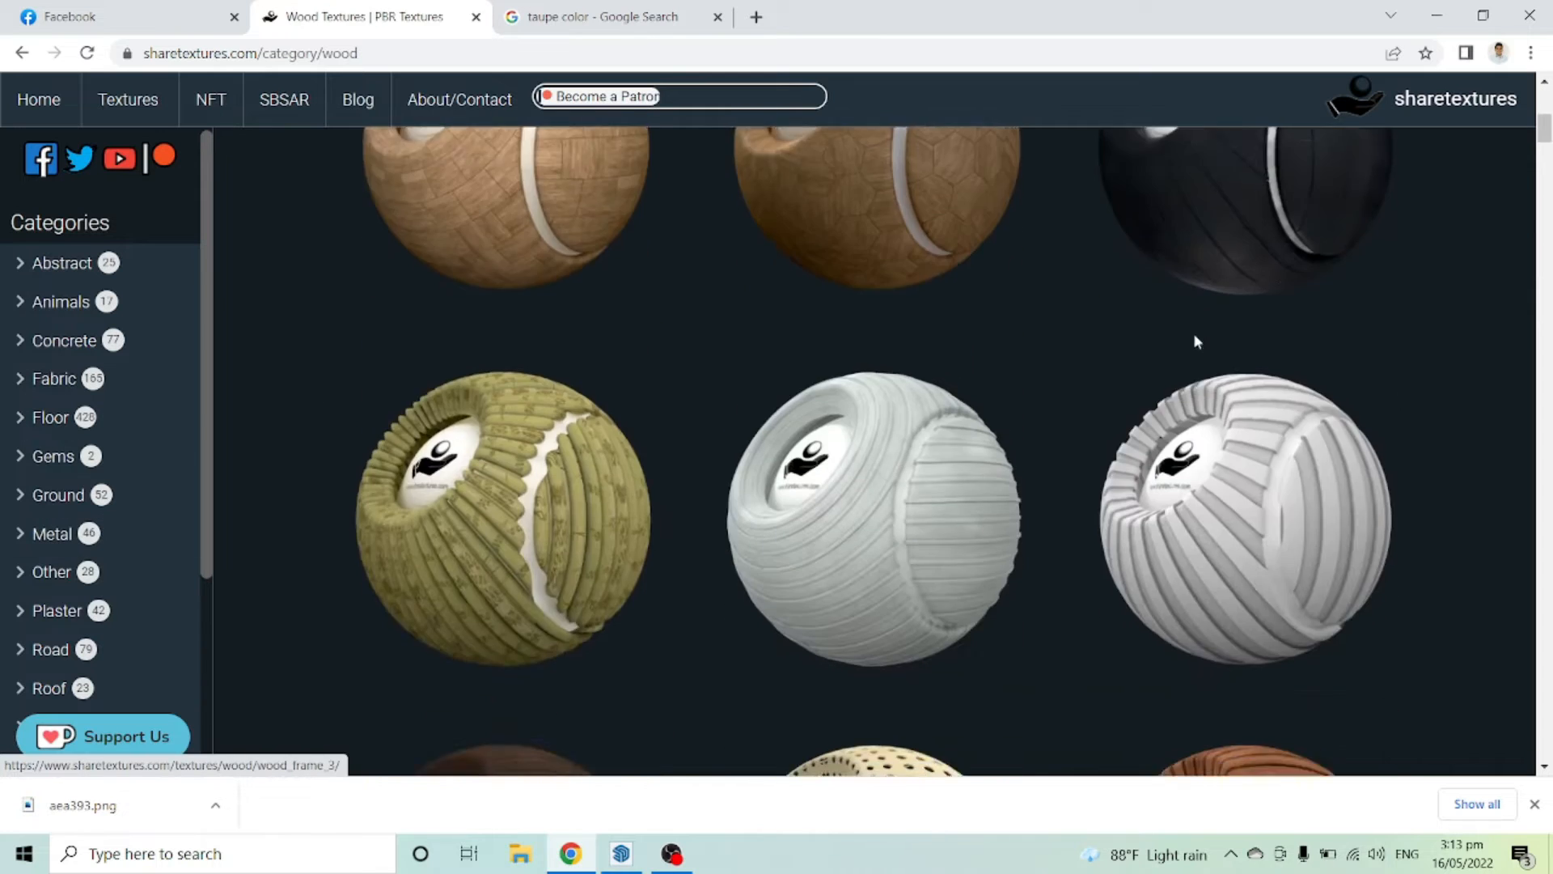
scroll(1165, 566, down, 5)
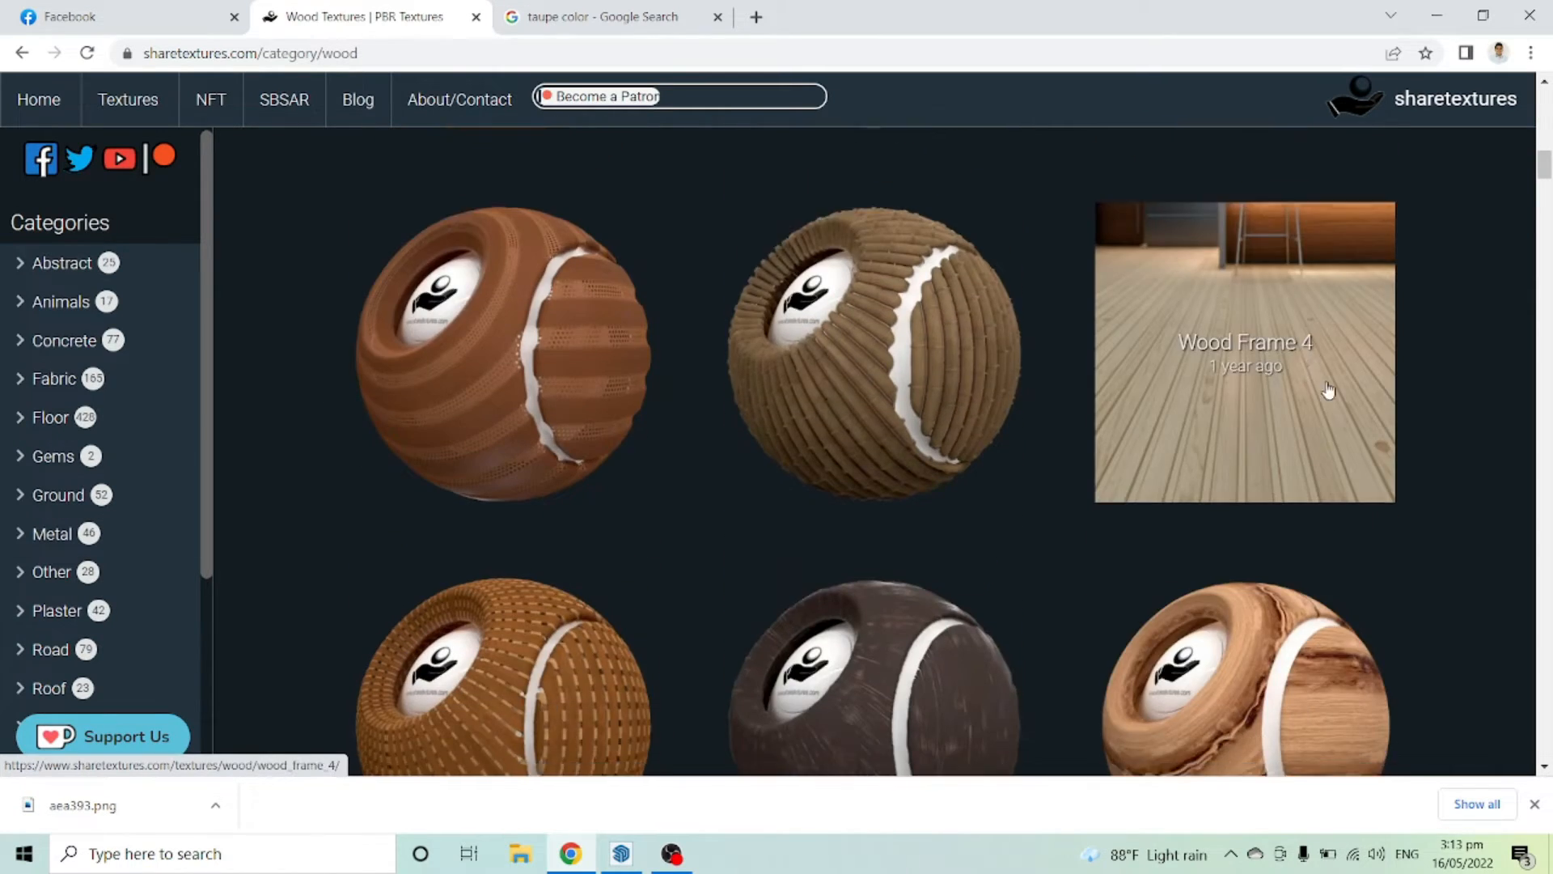
scroll(1341, 395, down, 6)
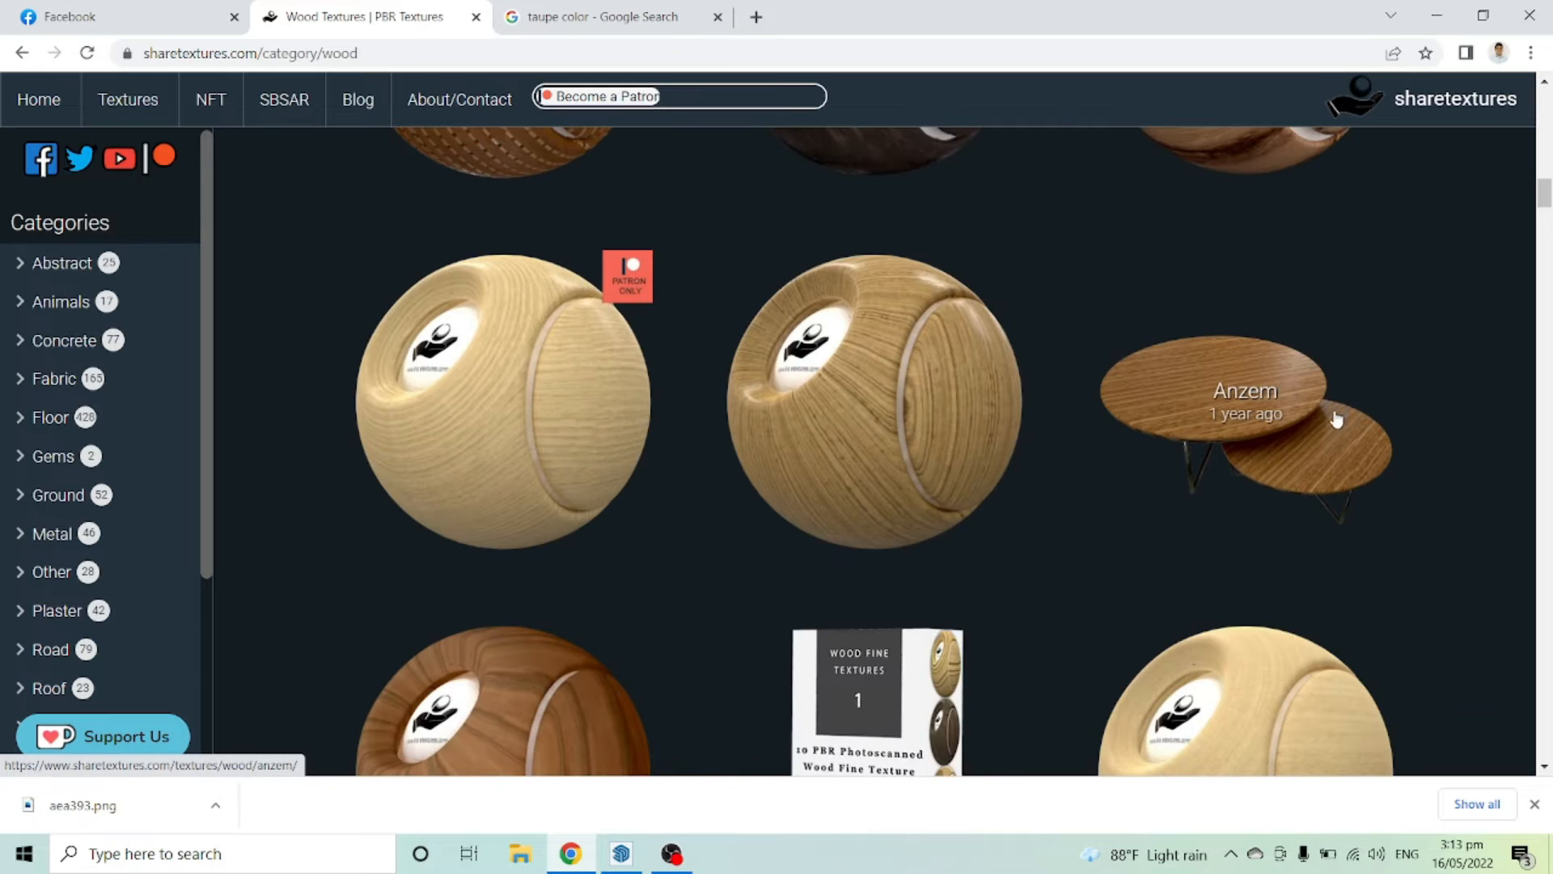
scroll(582, 461, up, 10)
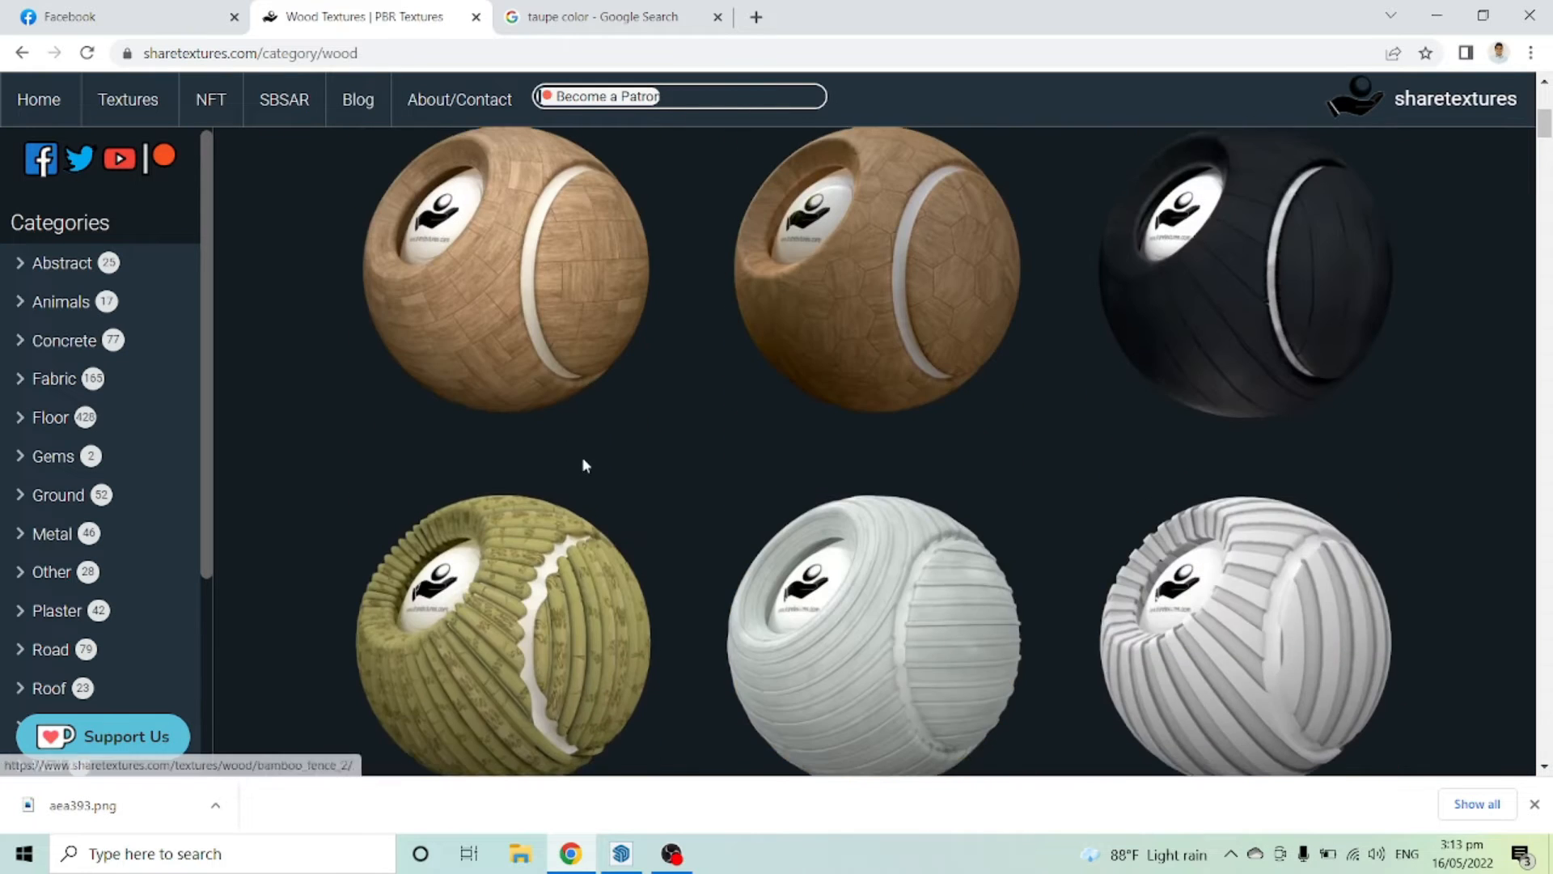
scroll(826, 494, down, 4)
scroll(1195, 391, down, 5)
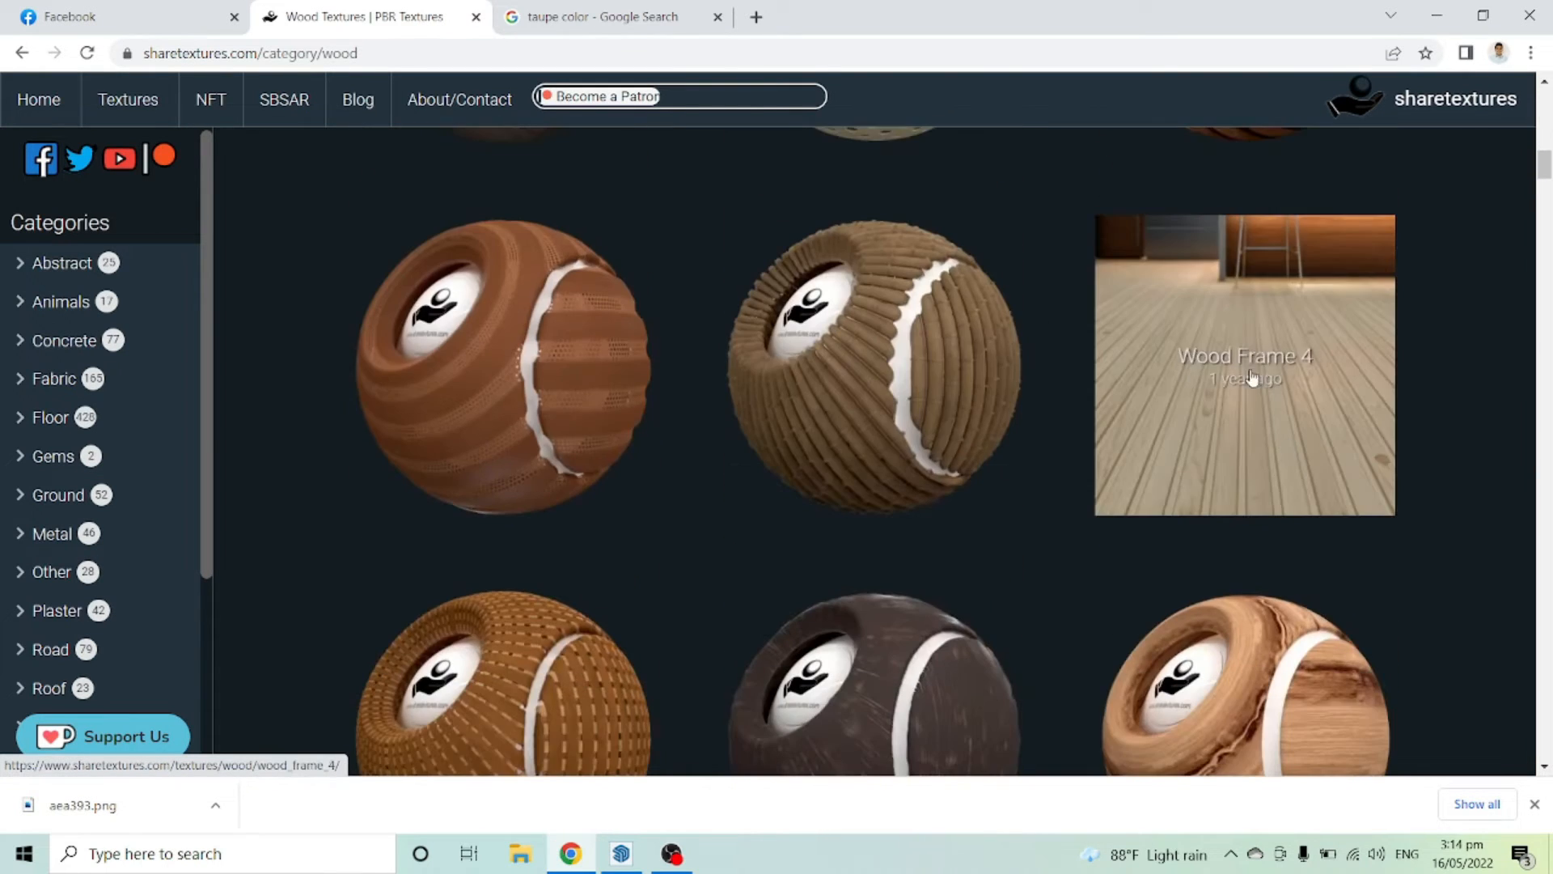
scroll(1231, 324, down, 10)
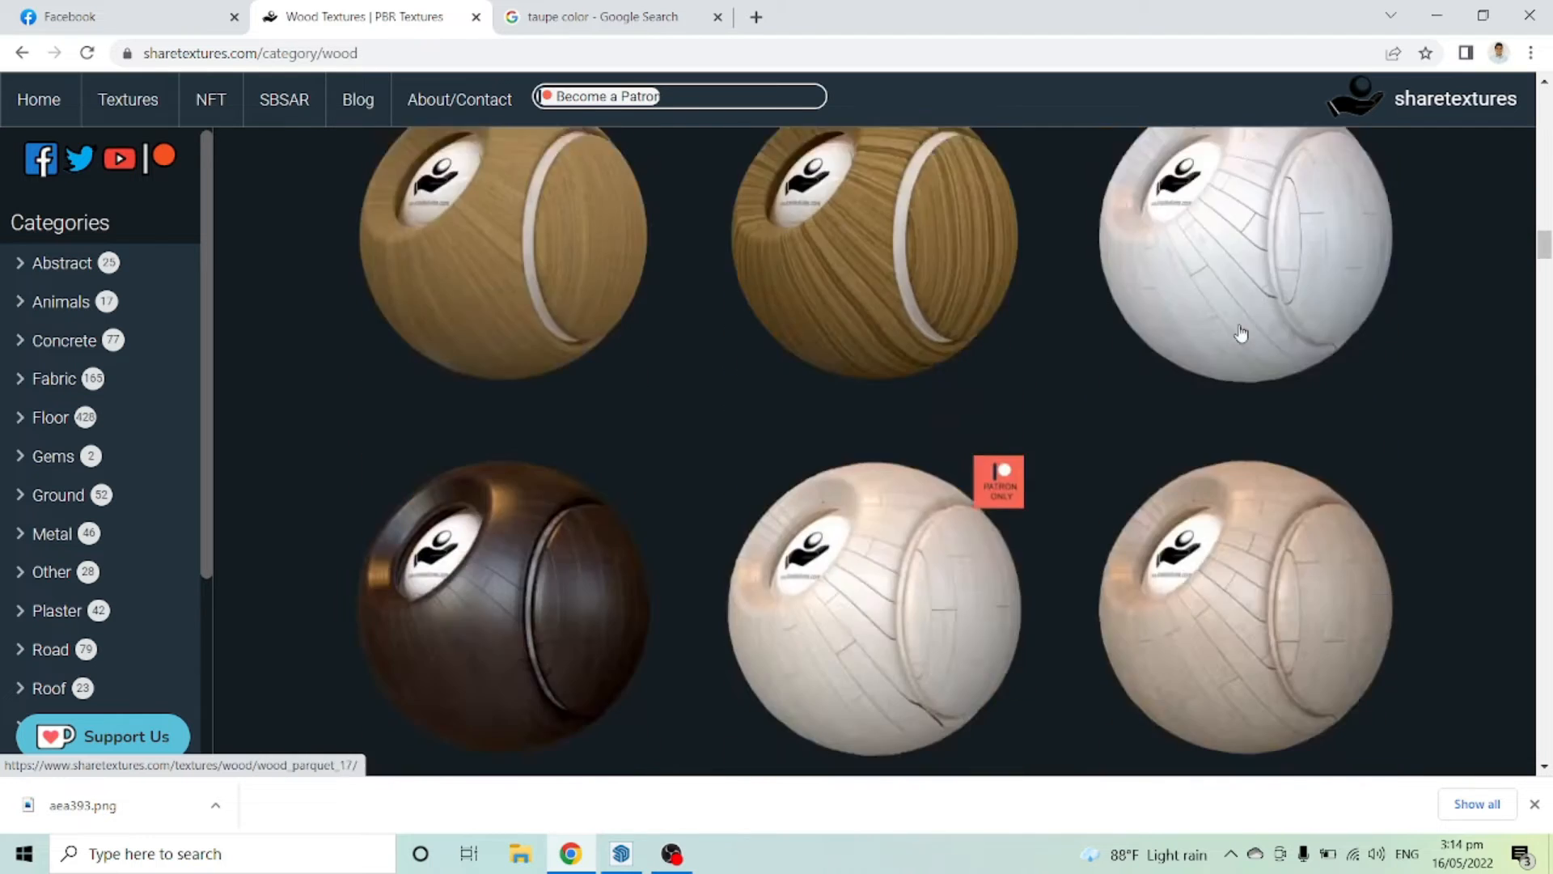
scroll(1246, 347, down, 10)
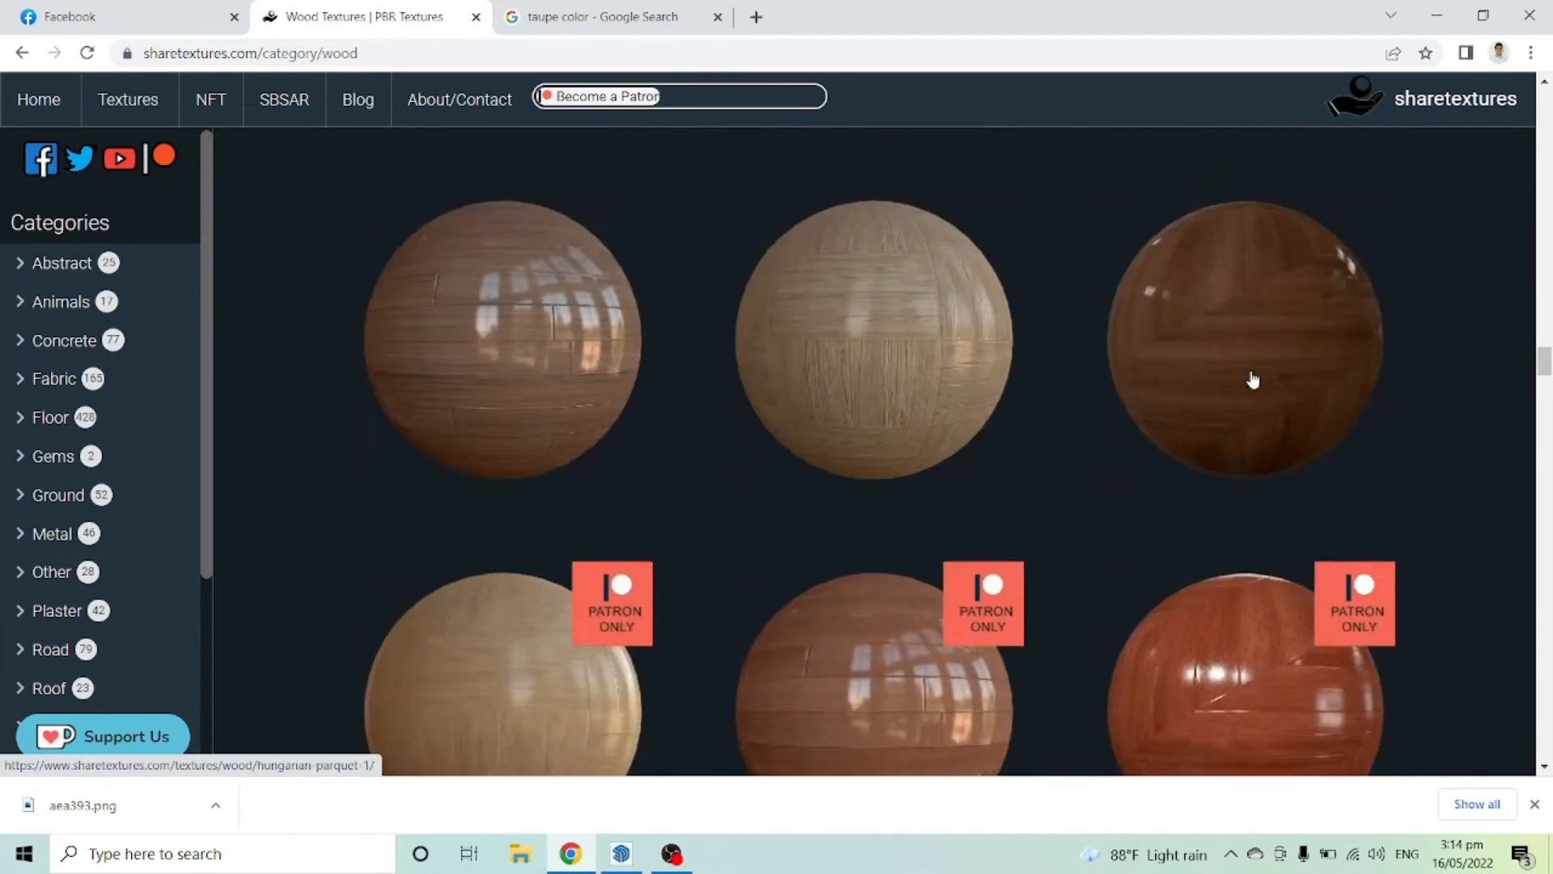
scroll(1252, 385, up, 5)
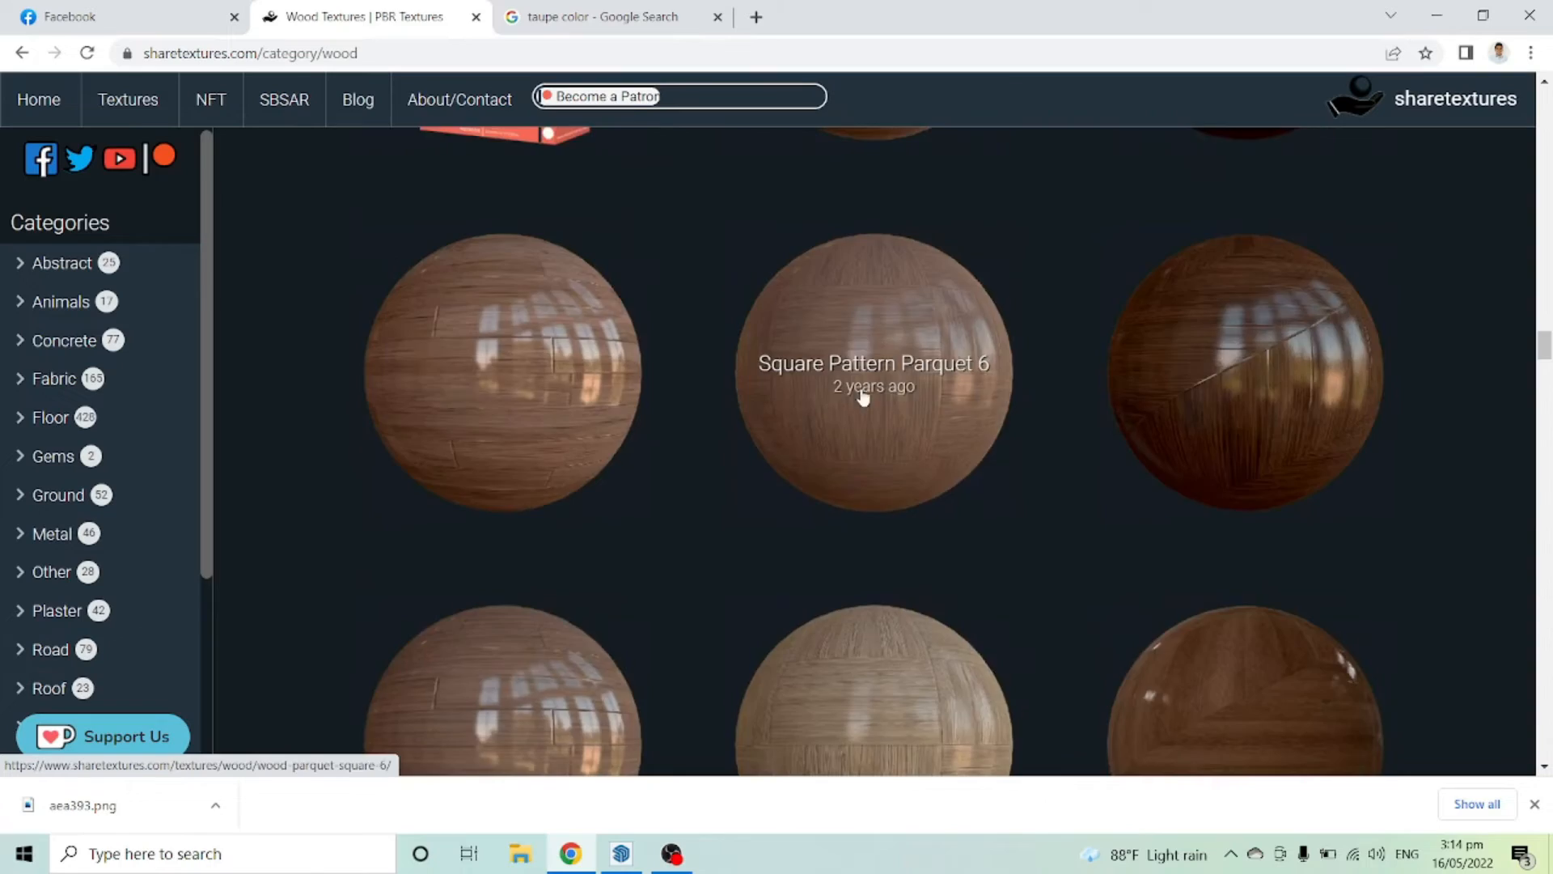
scroll(863, 394, down, 10)
scroll(944, 396, down, 10)
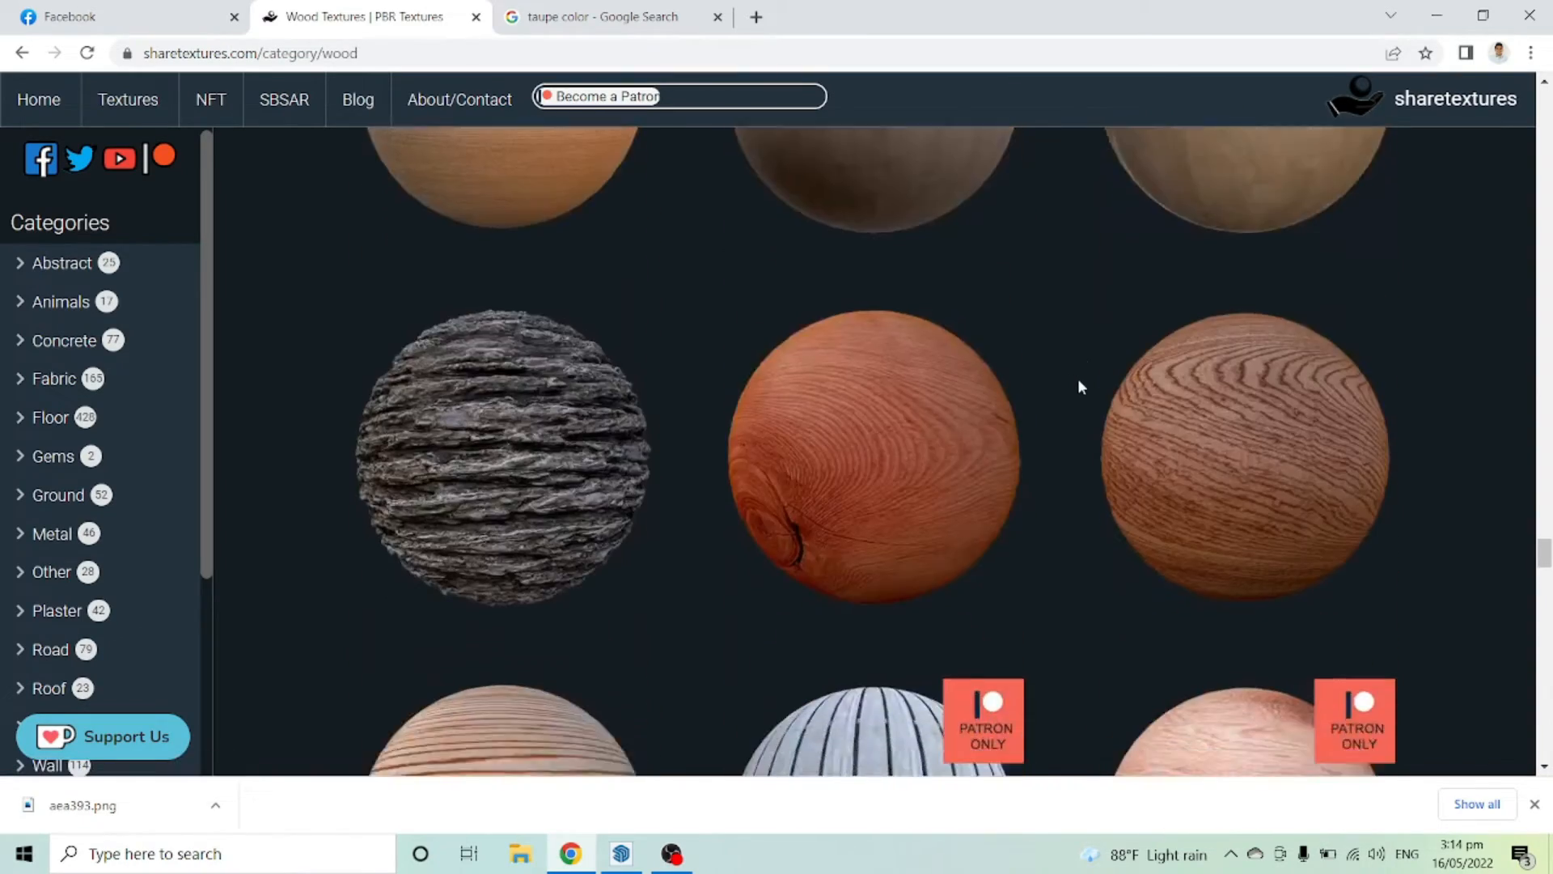
scroll(1079, 381, up, 8)
scroll(1002, 607, up, 8)
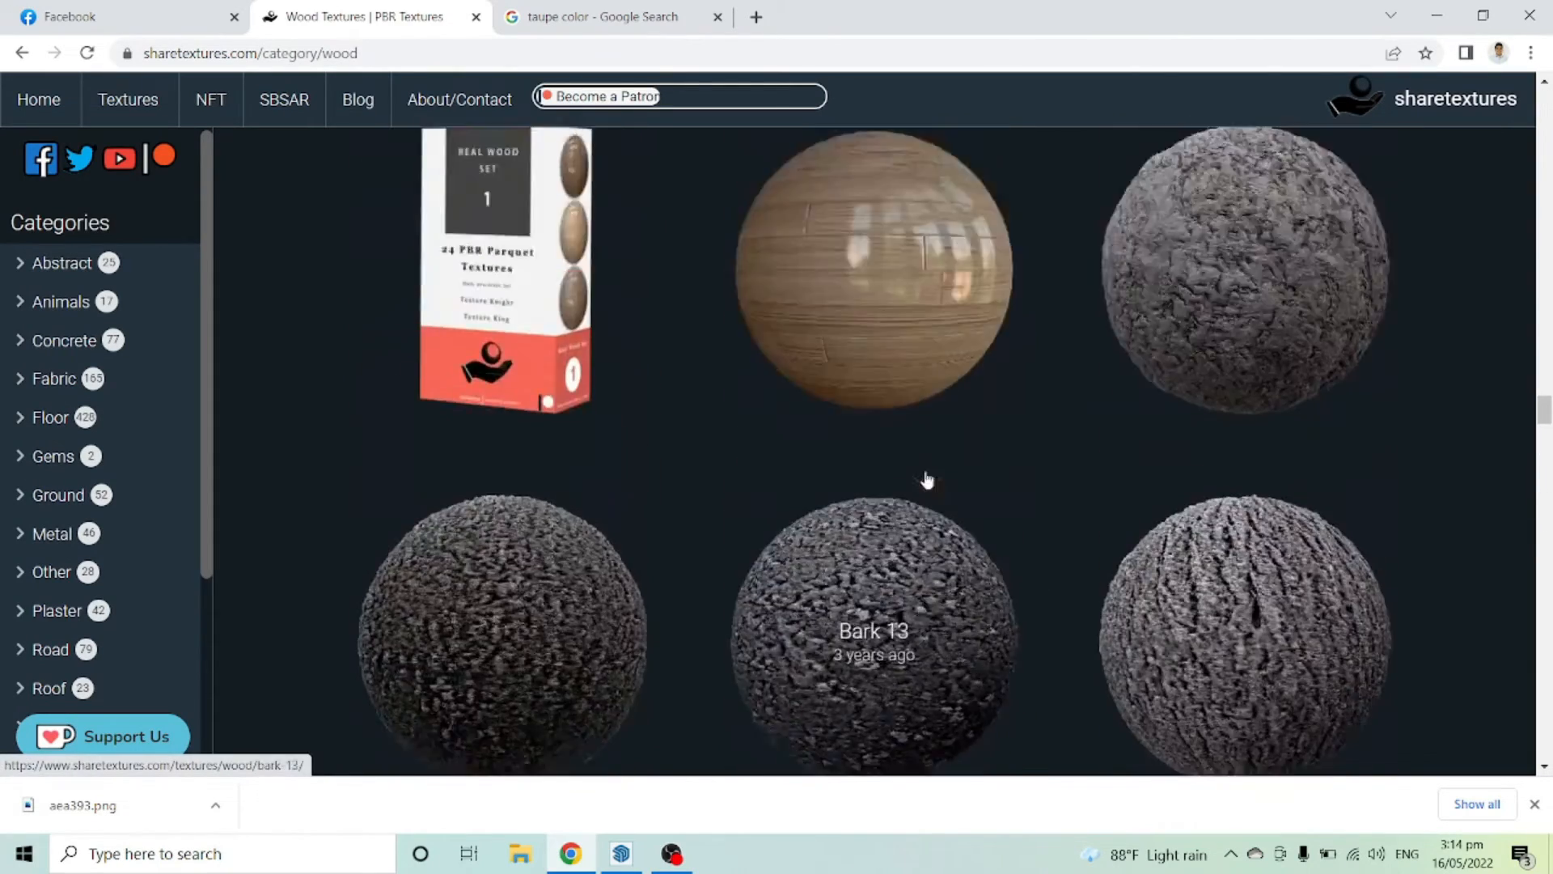
scroll(927, 480, up, 8)
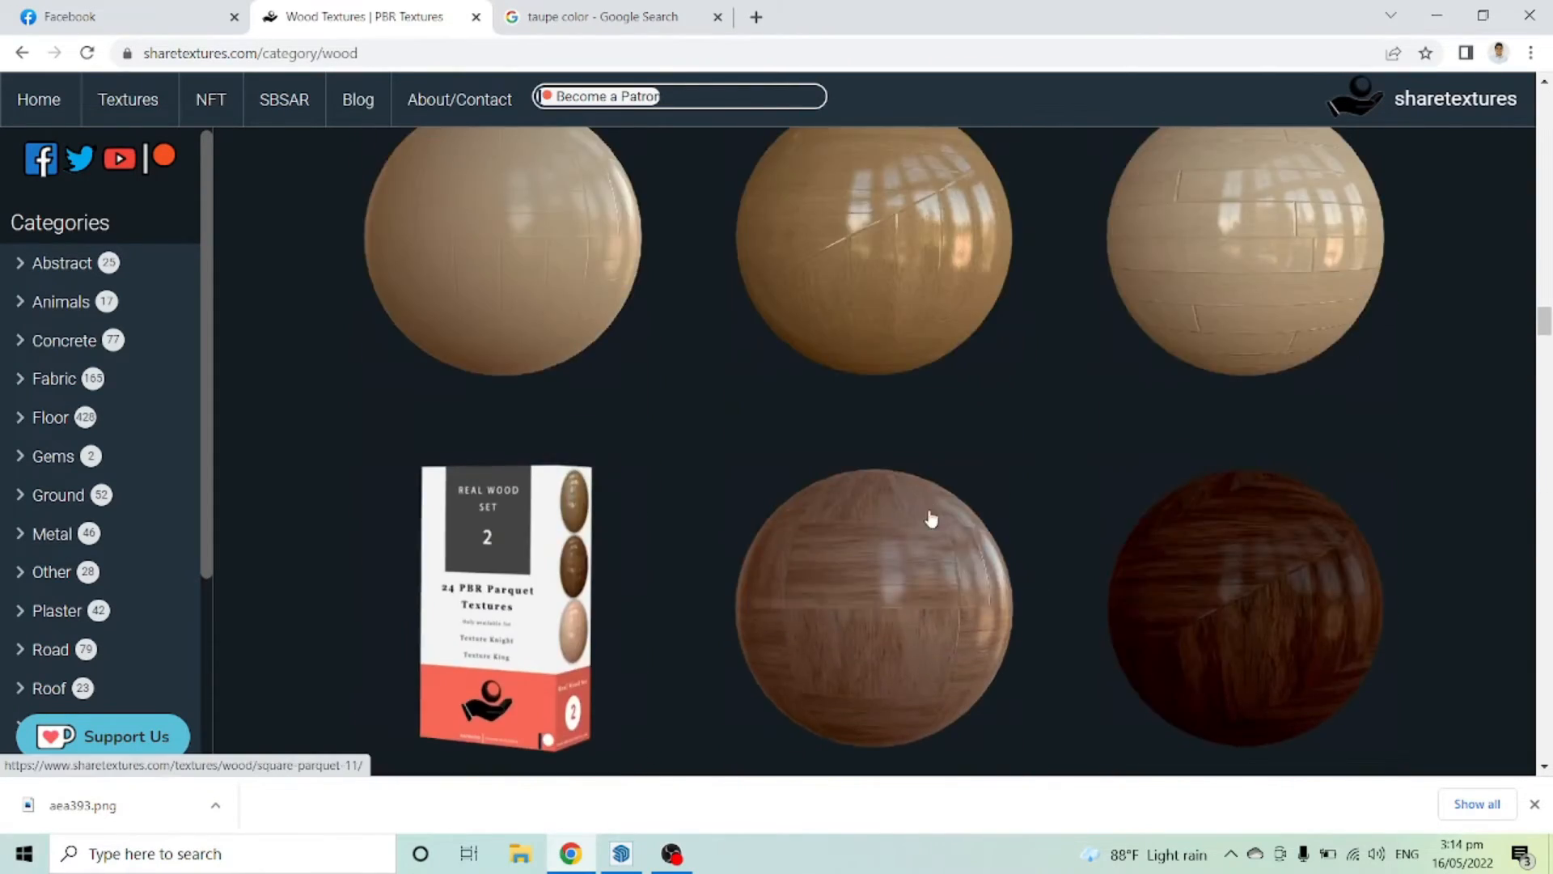
scroll(930, 518, up, 8)
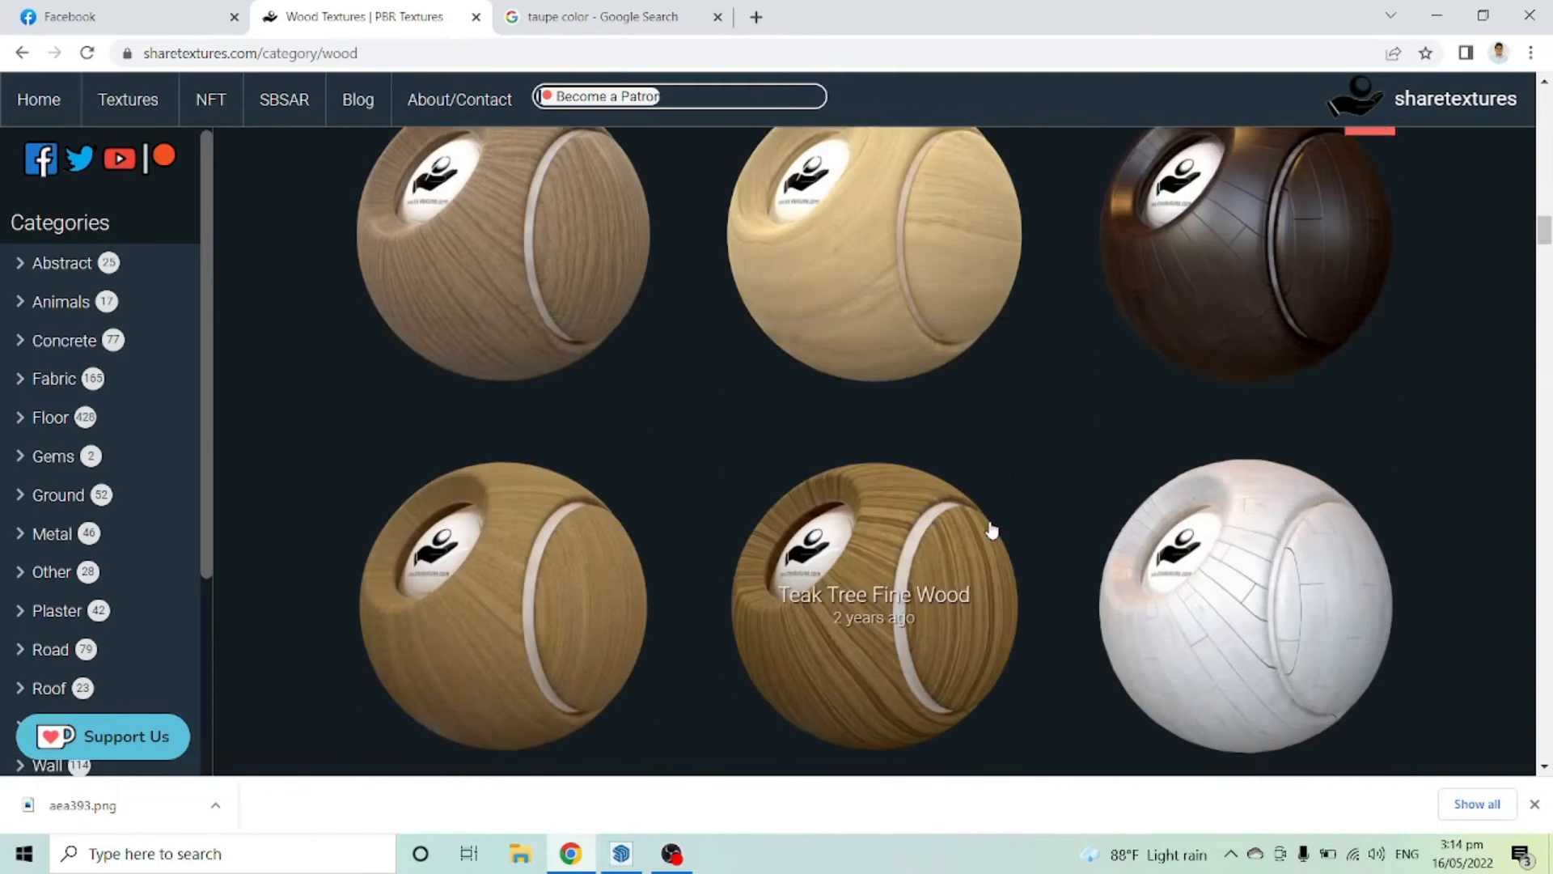
scroll(1030, 475, up, 5)
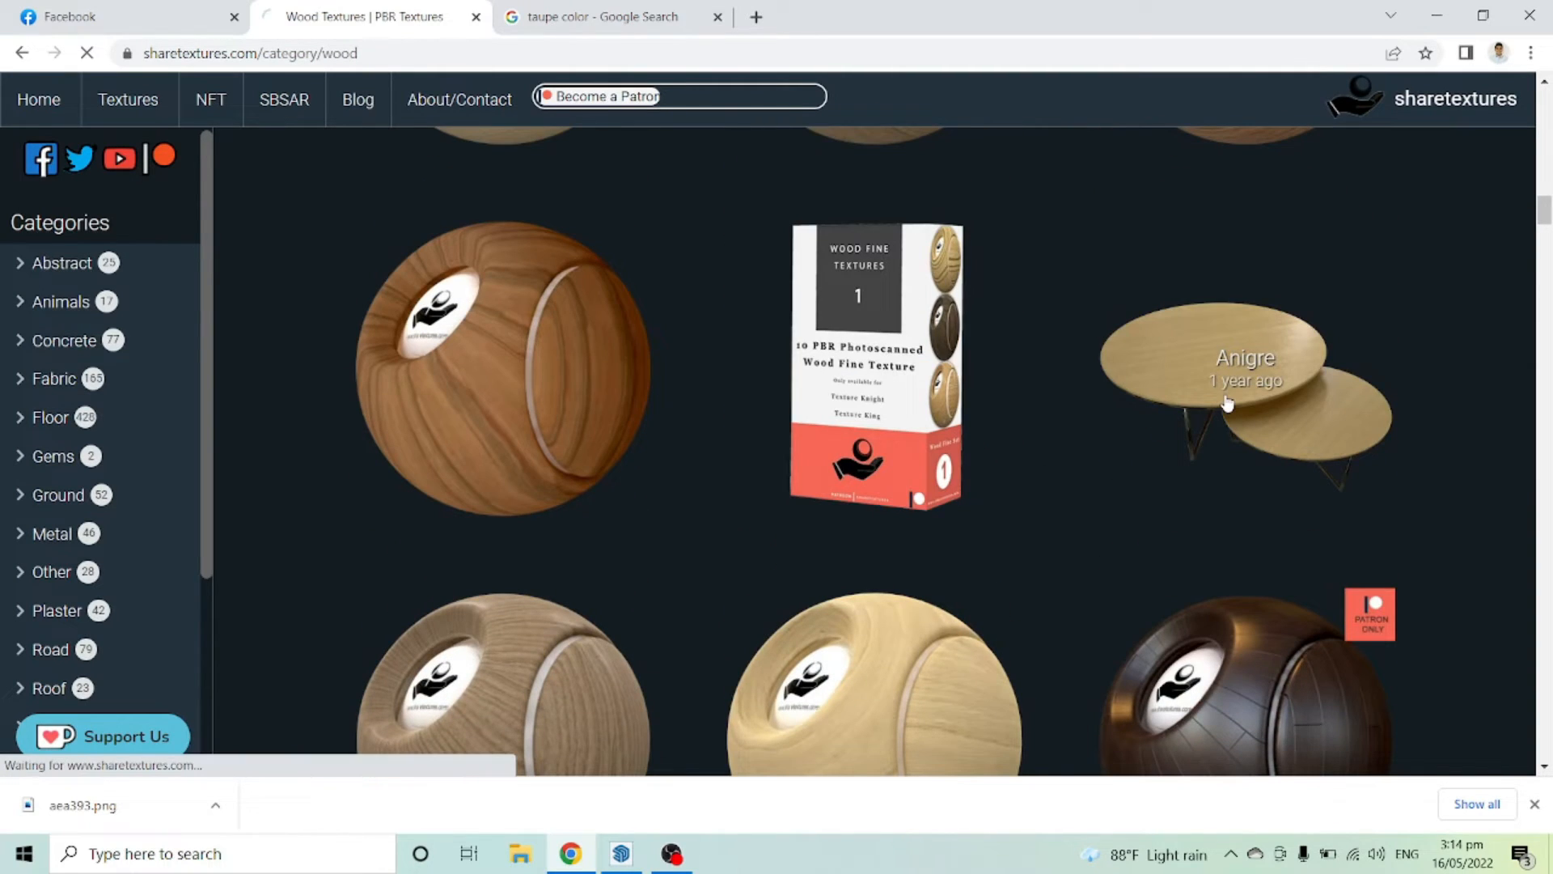
Open the Anigre texture page and go to the 2K-anigre folder through its Google Drive download option
click(1184, 383)
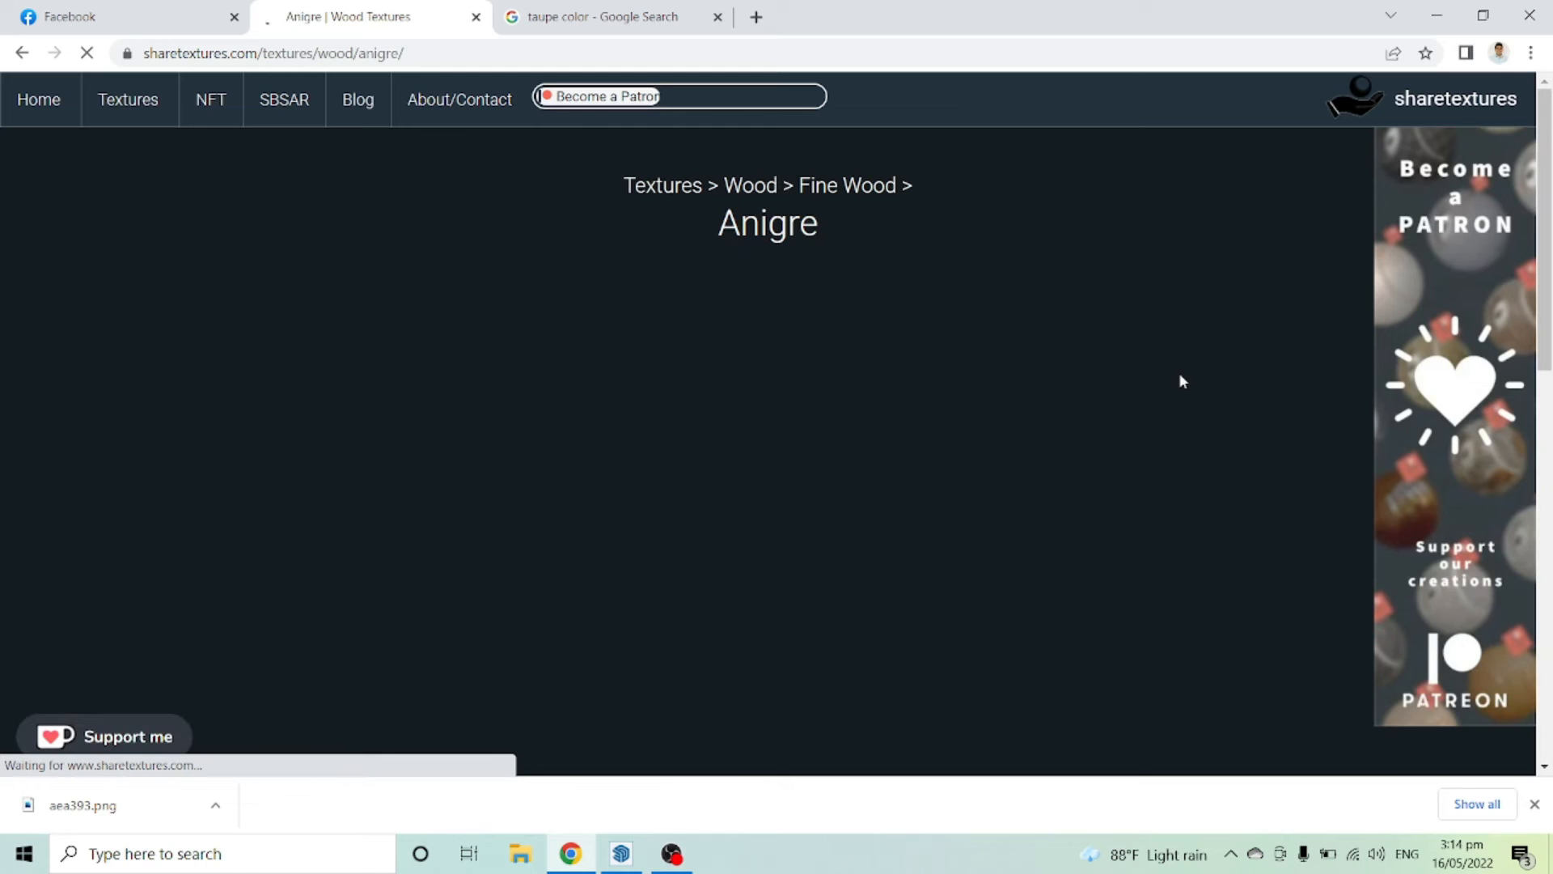
scroll(940, 289, down, 10)
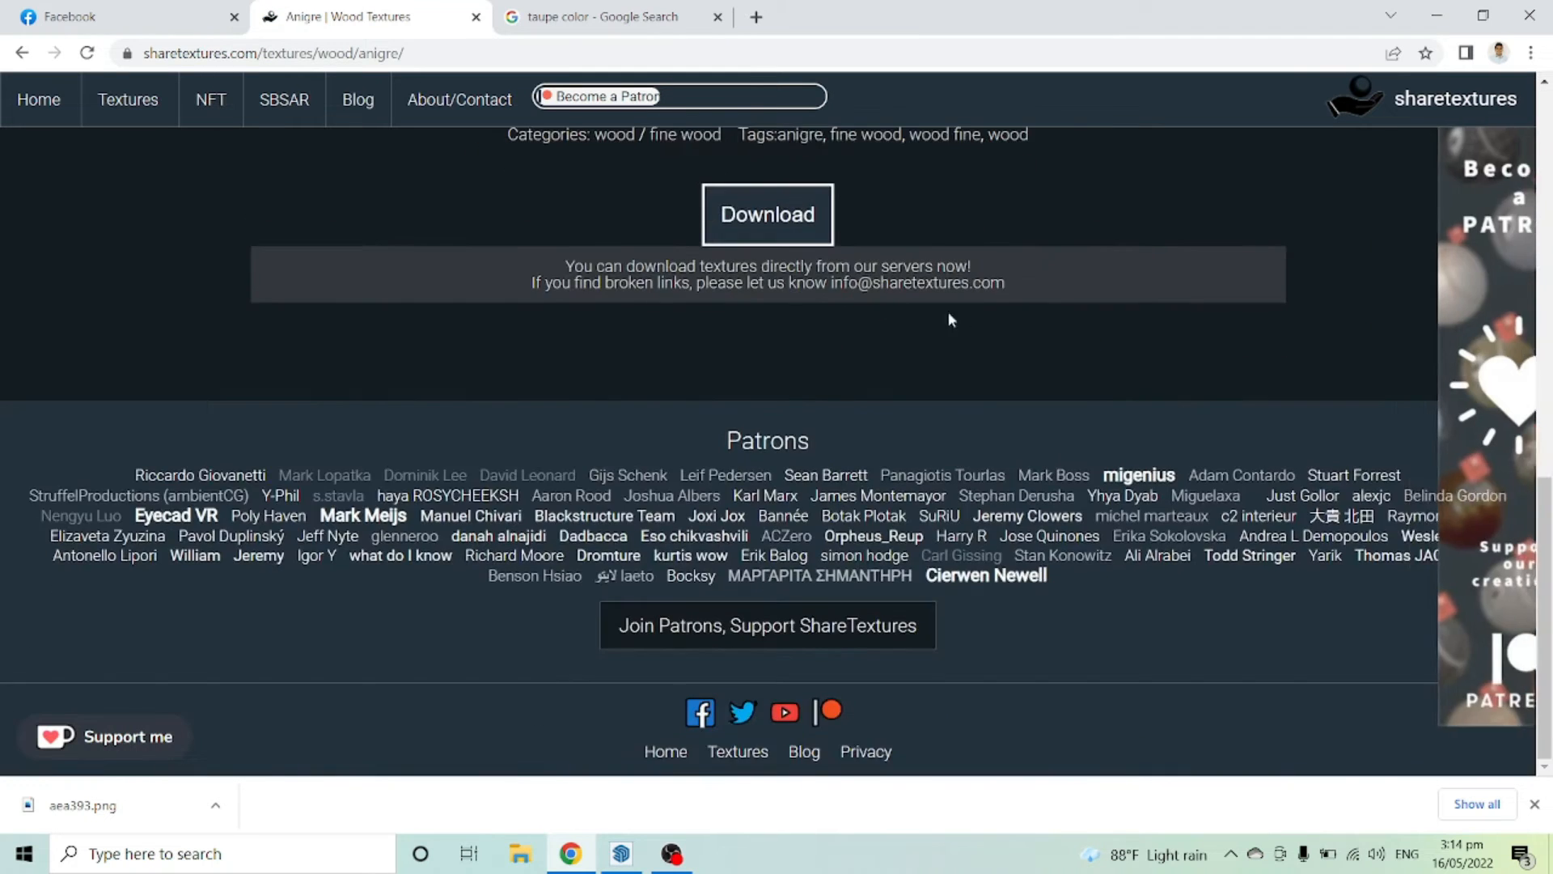
scroll(948, 324, up, 3)
mouse_move(770, 436)
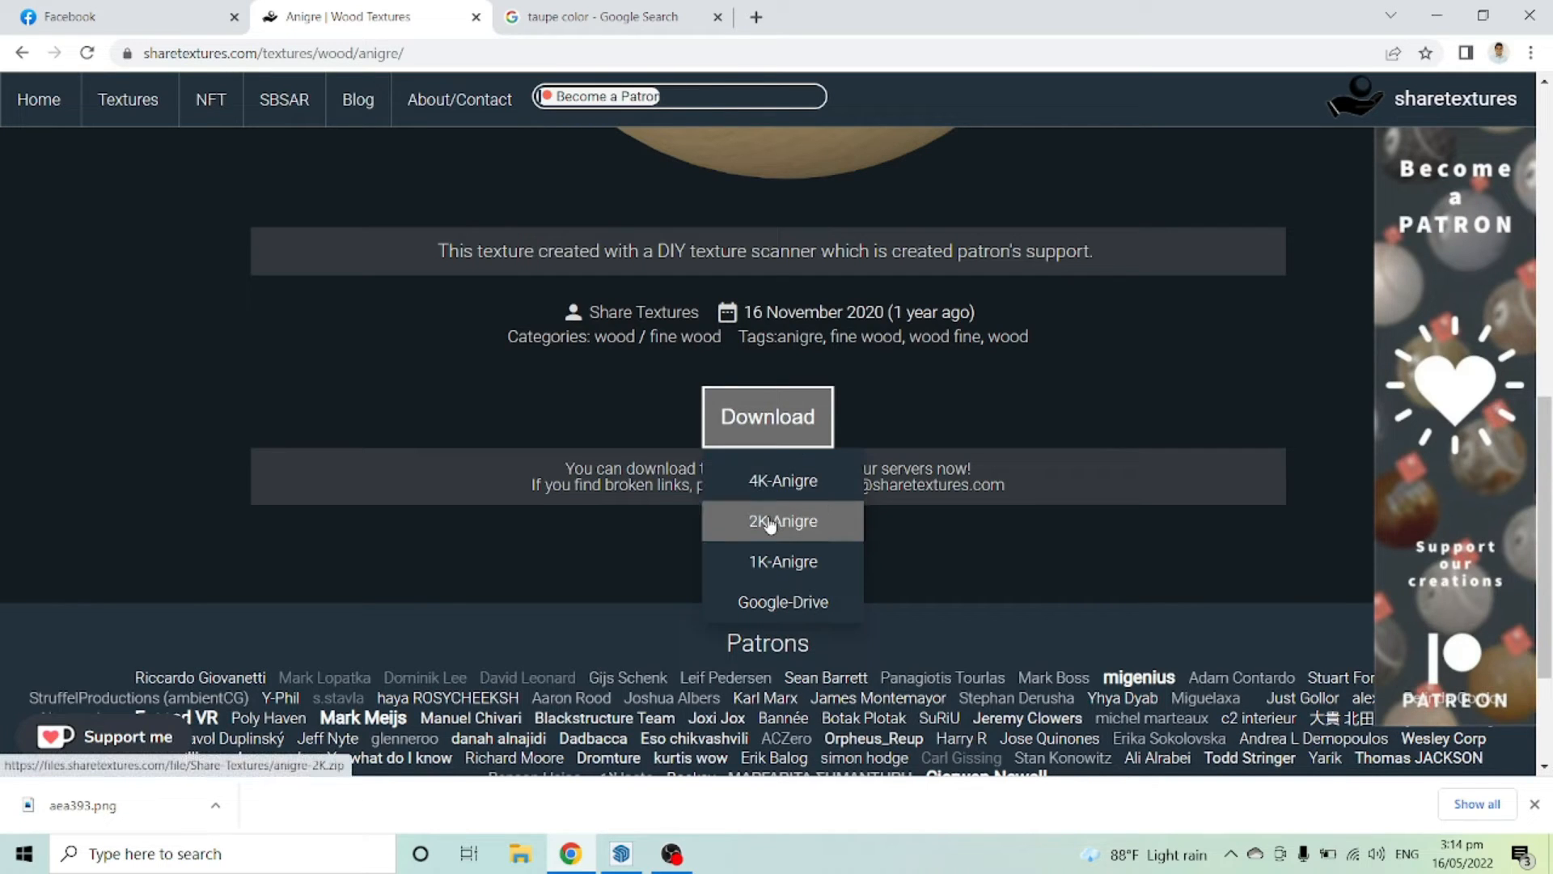
click(792, 605)
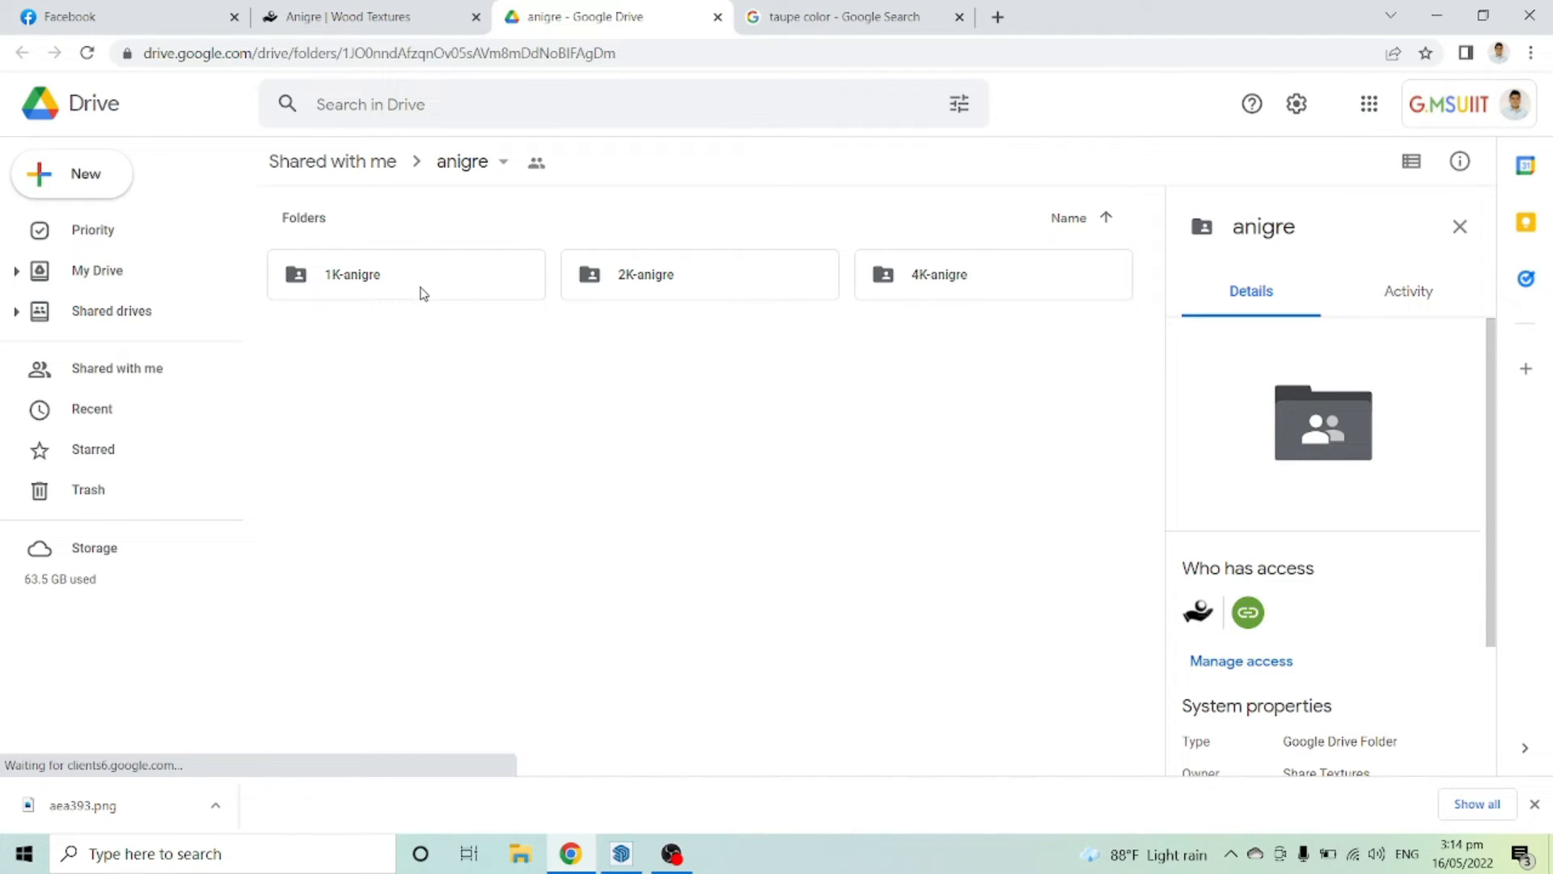
double_click(724, 278)
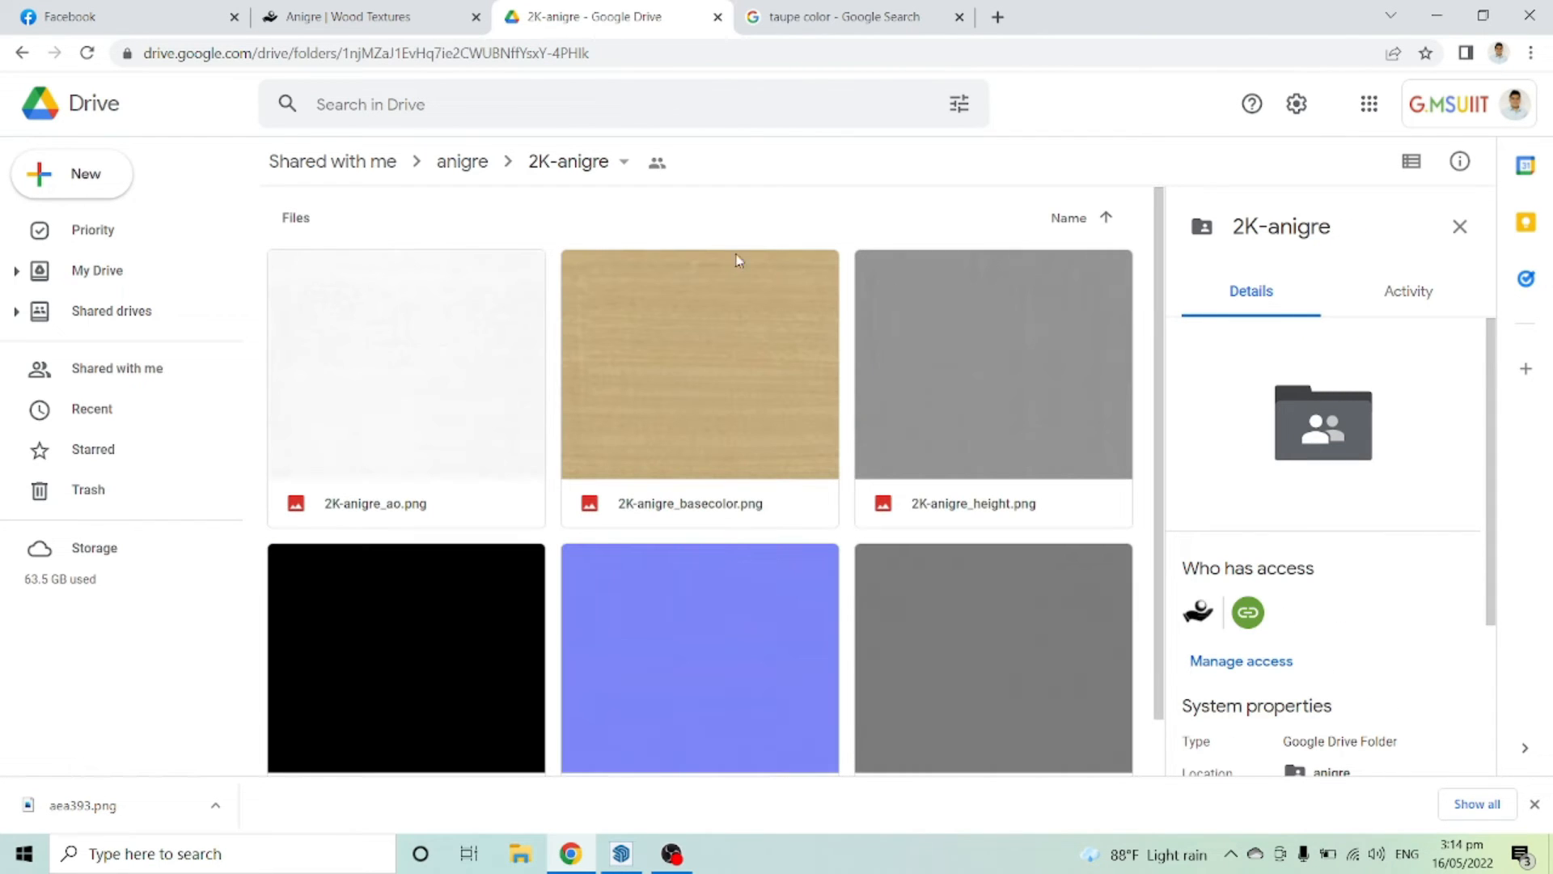
scroll(838, 354, down, 1)
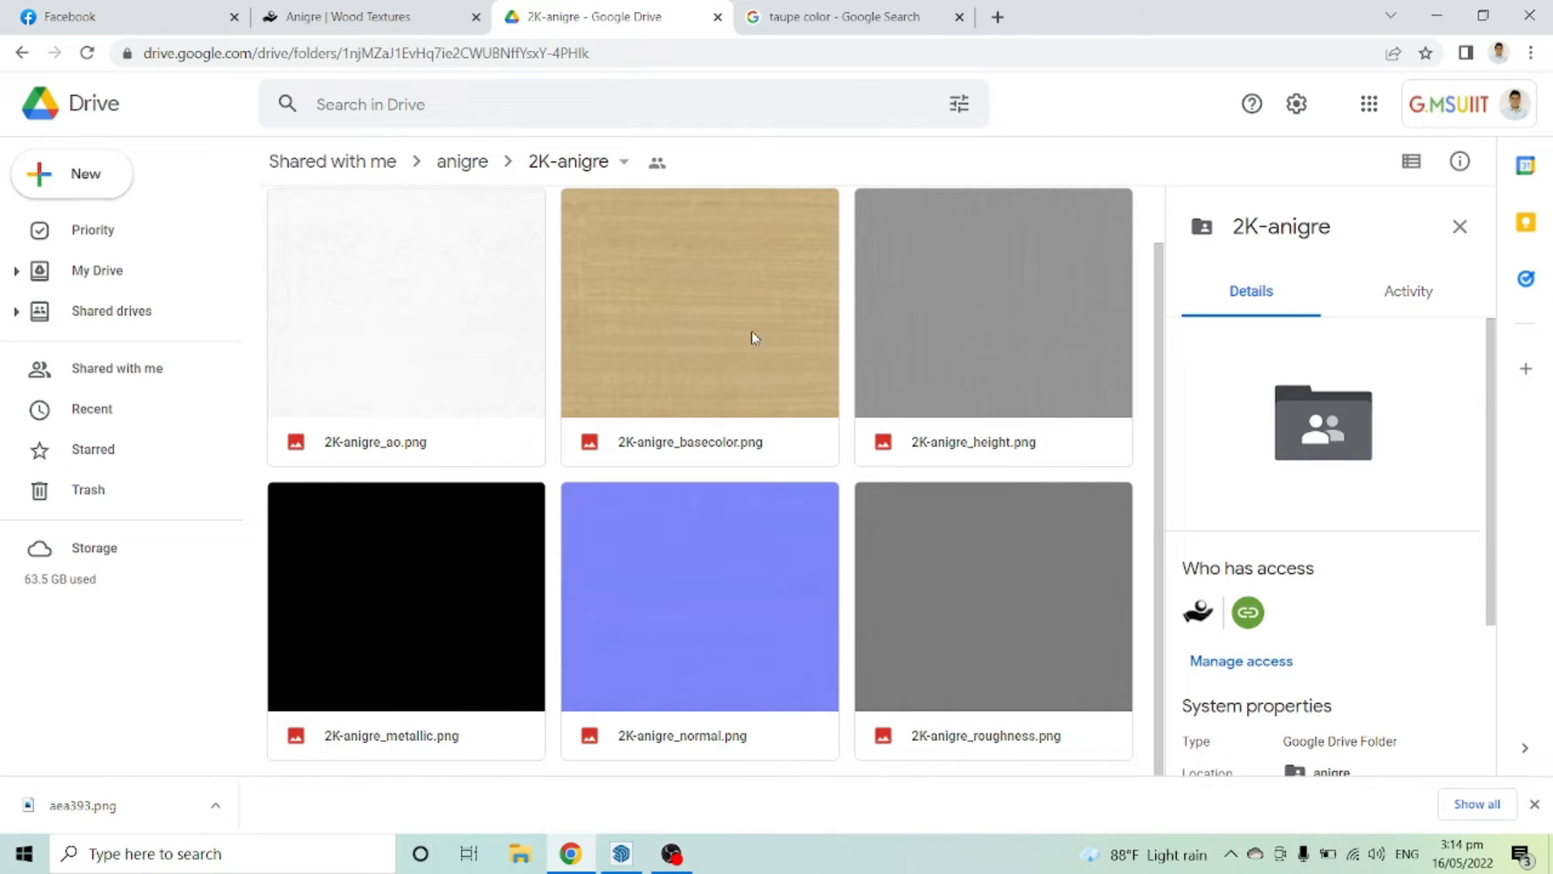
Open the 2K-anigre_basecolor.png image in the Drive folder and download it
scroll(736, 338, up, 1)
right_click(715, 356)
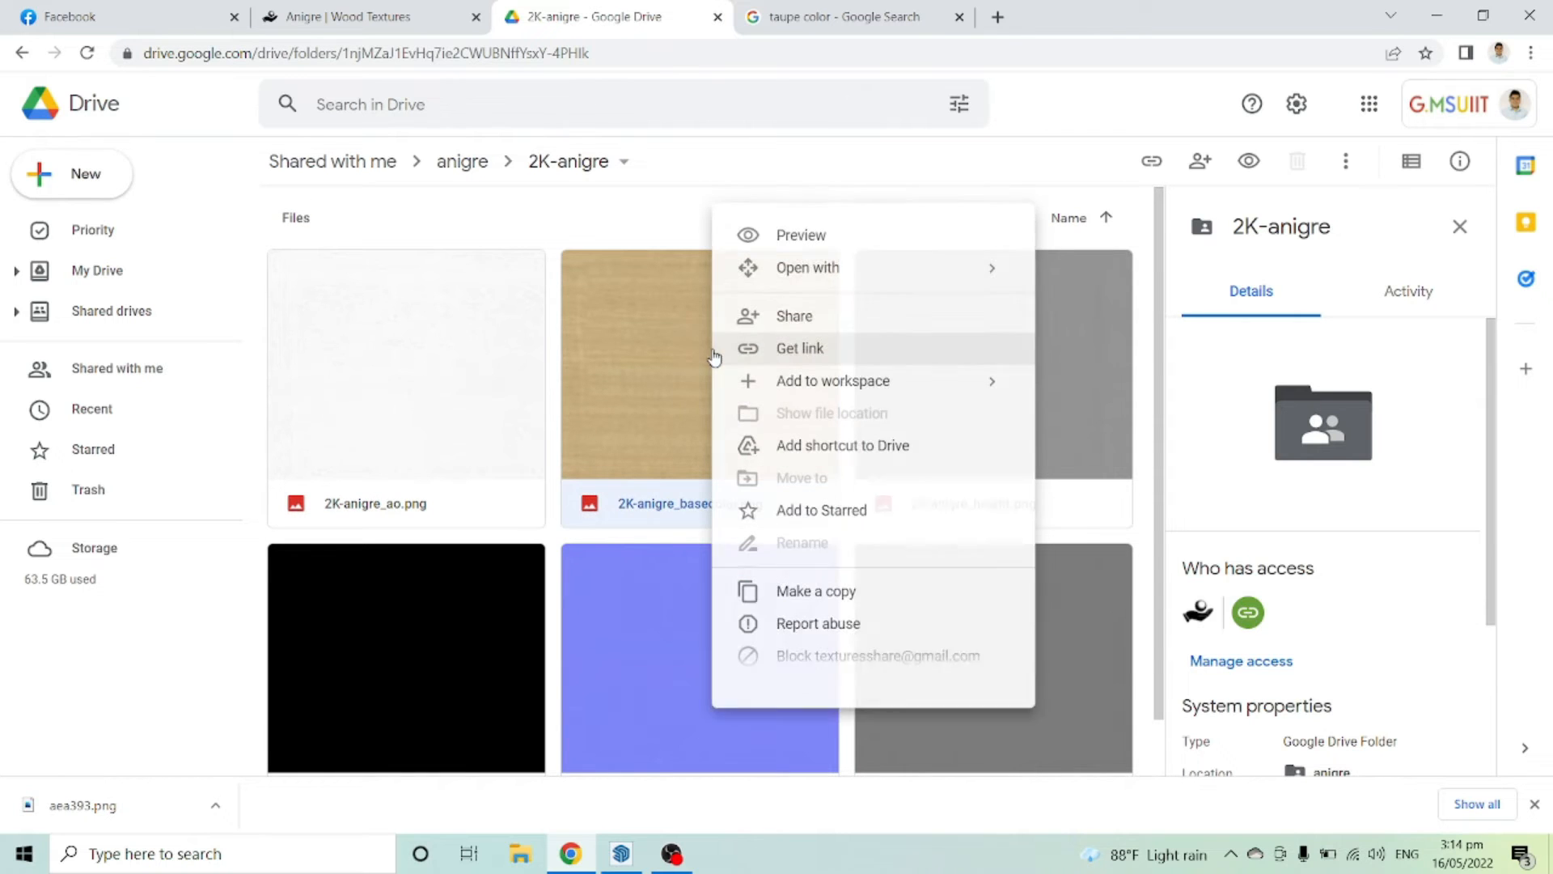
click(615, 350)
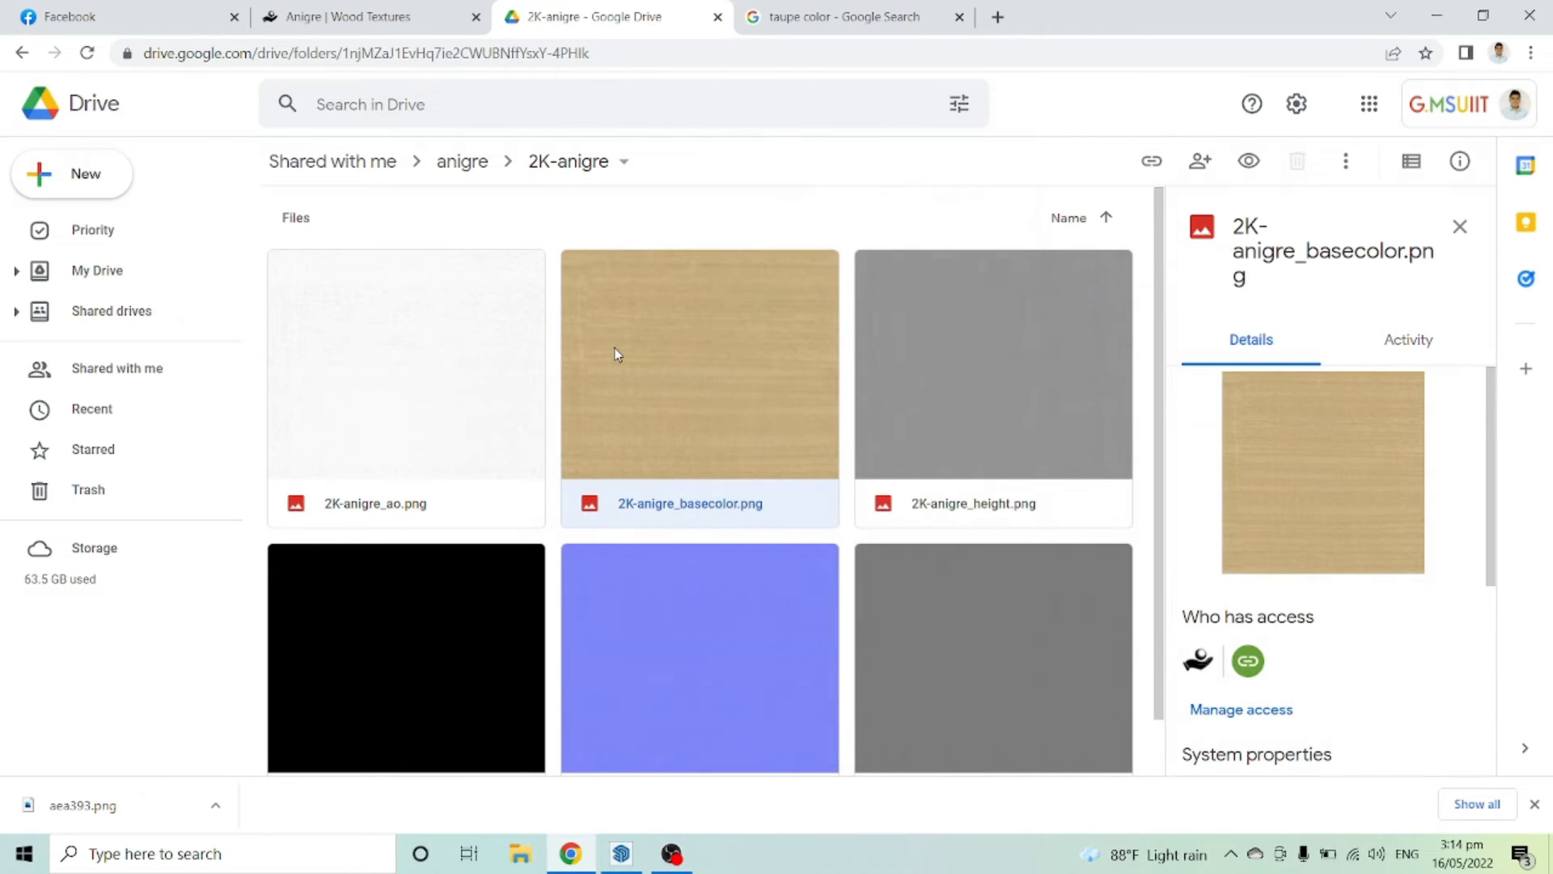
double_click(615, 348)
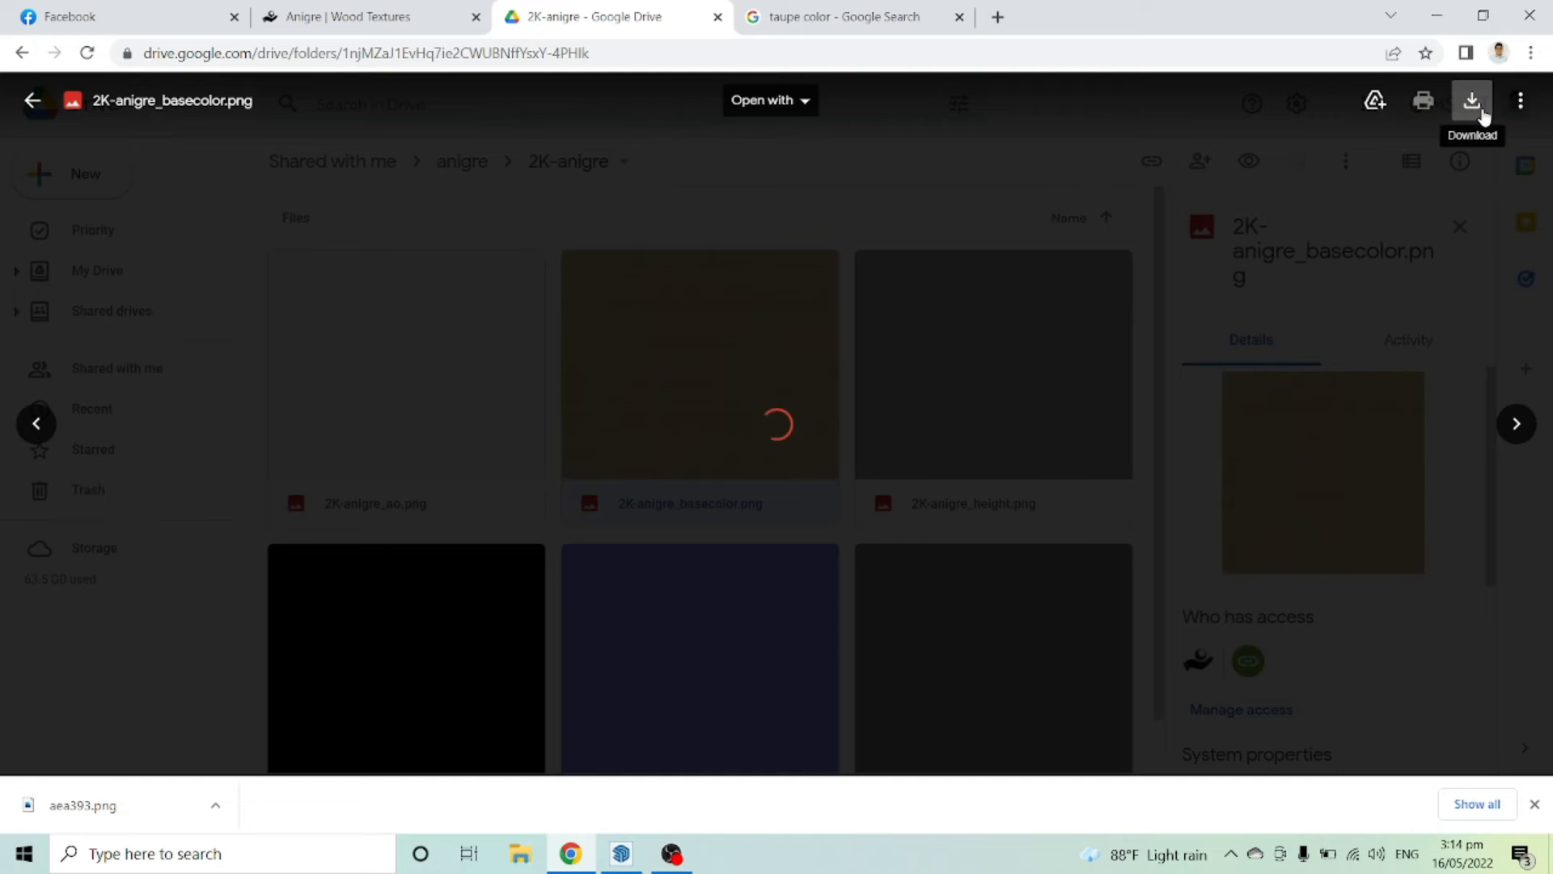
click(1481, 114)
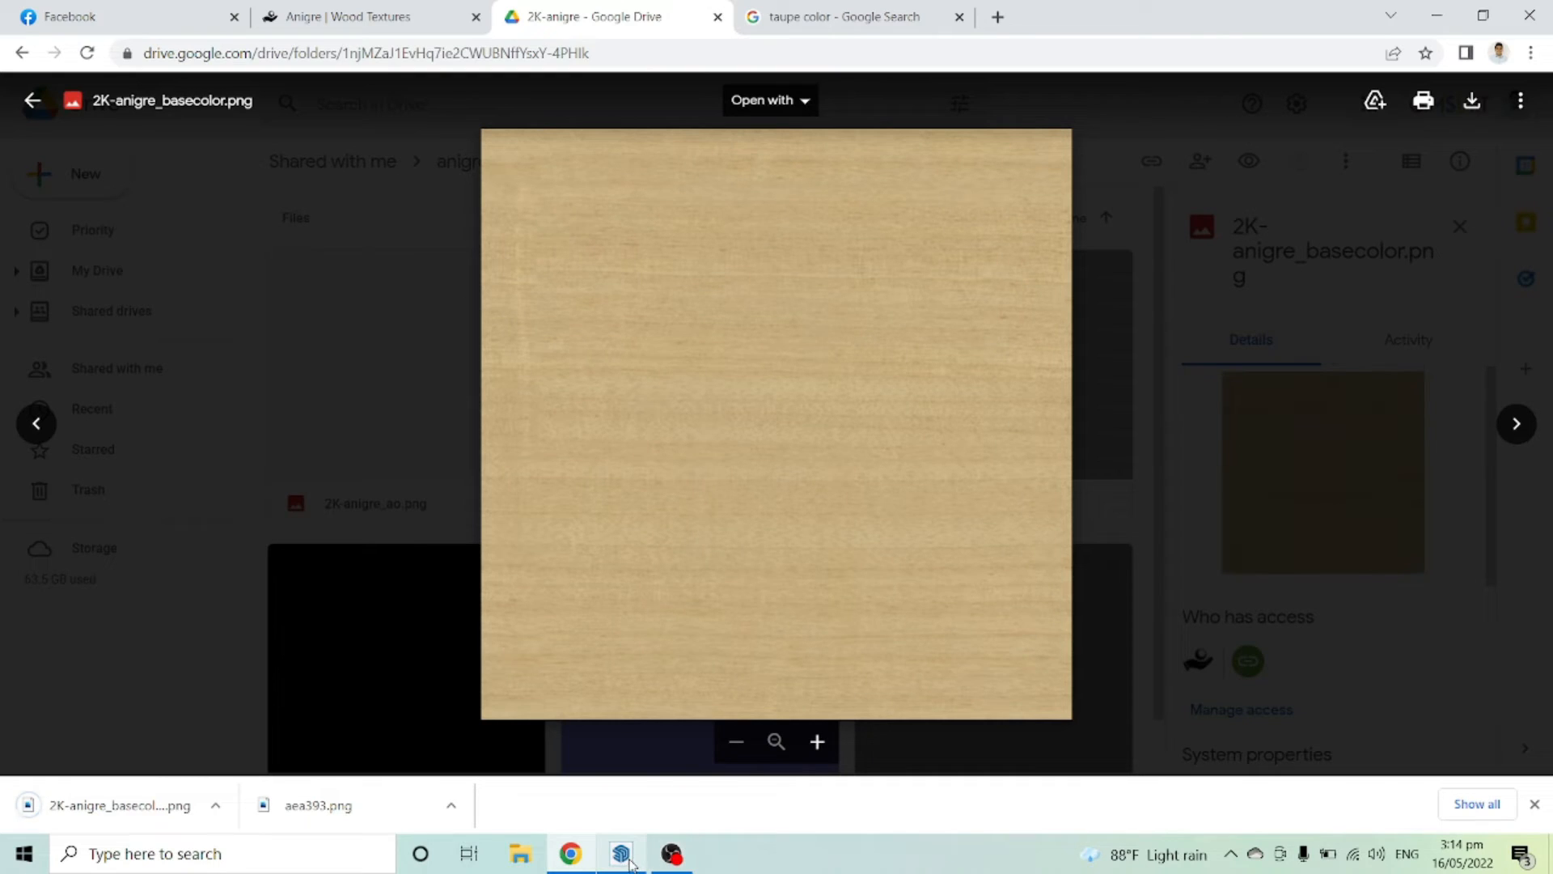
Switch to SketchUp and create a new material that uses 2K-anigre_basecolor from the Downloads folder as its texture image
click(623, 858)
middle_drag(647, 526, 685, 491)
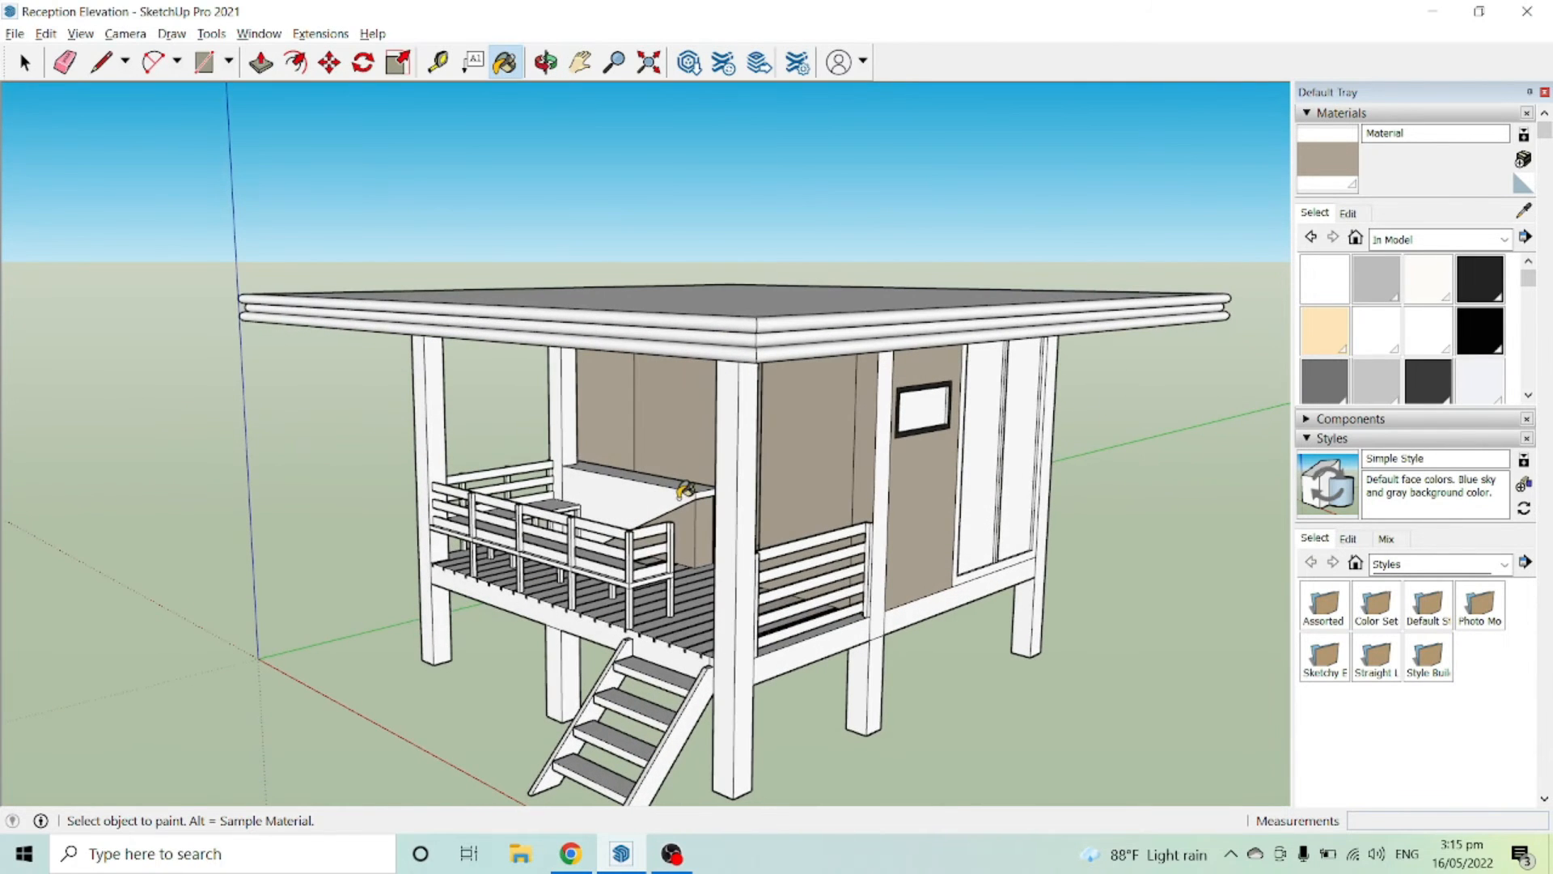
click(1525, 159)
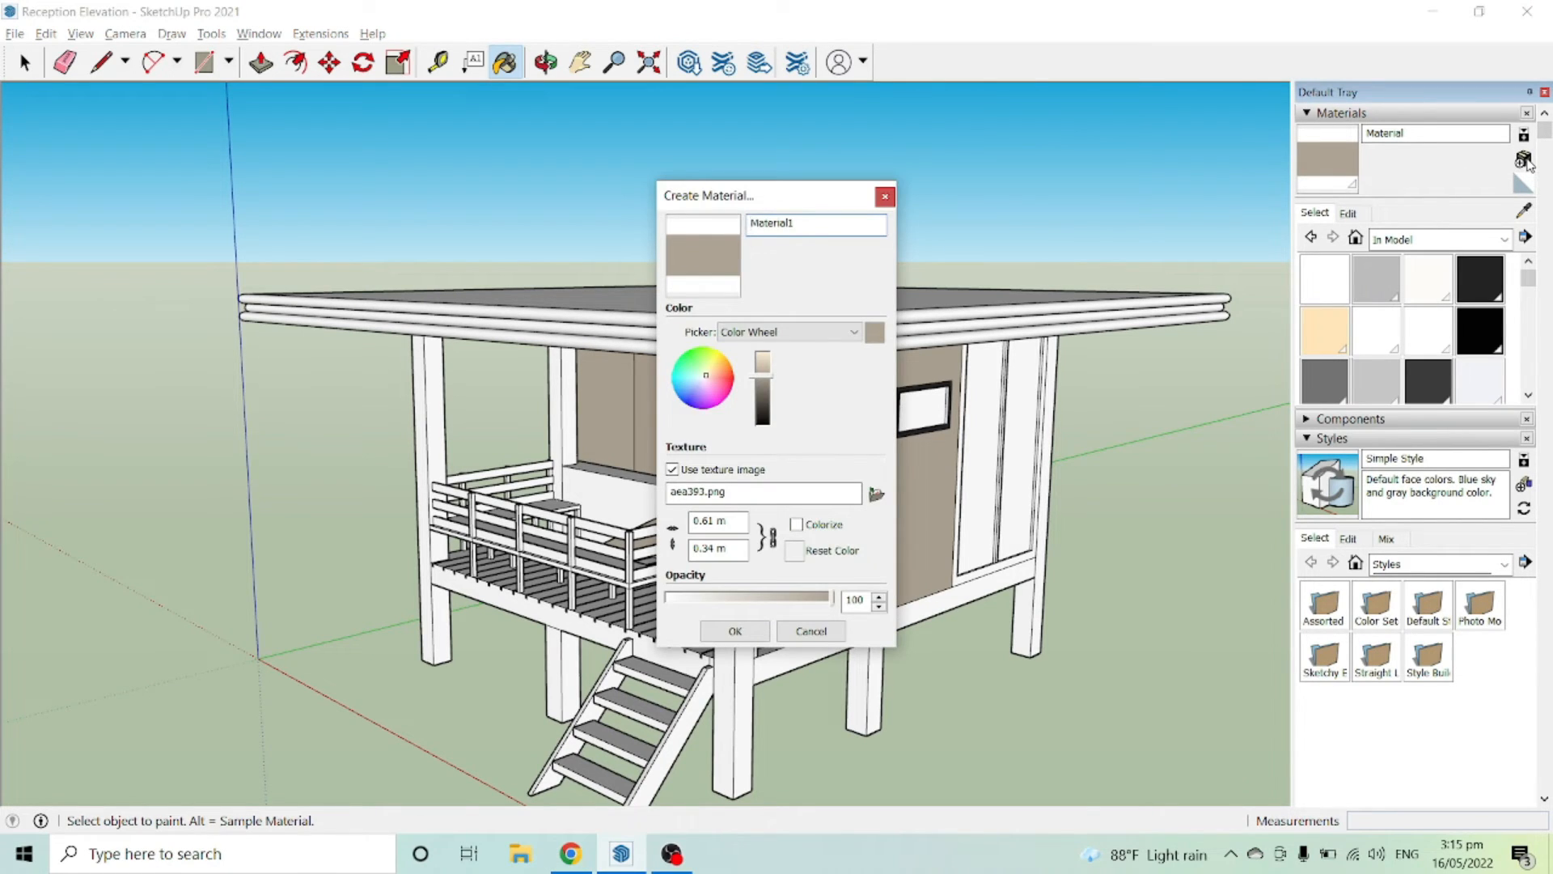
click(673, 469)
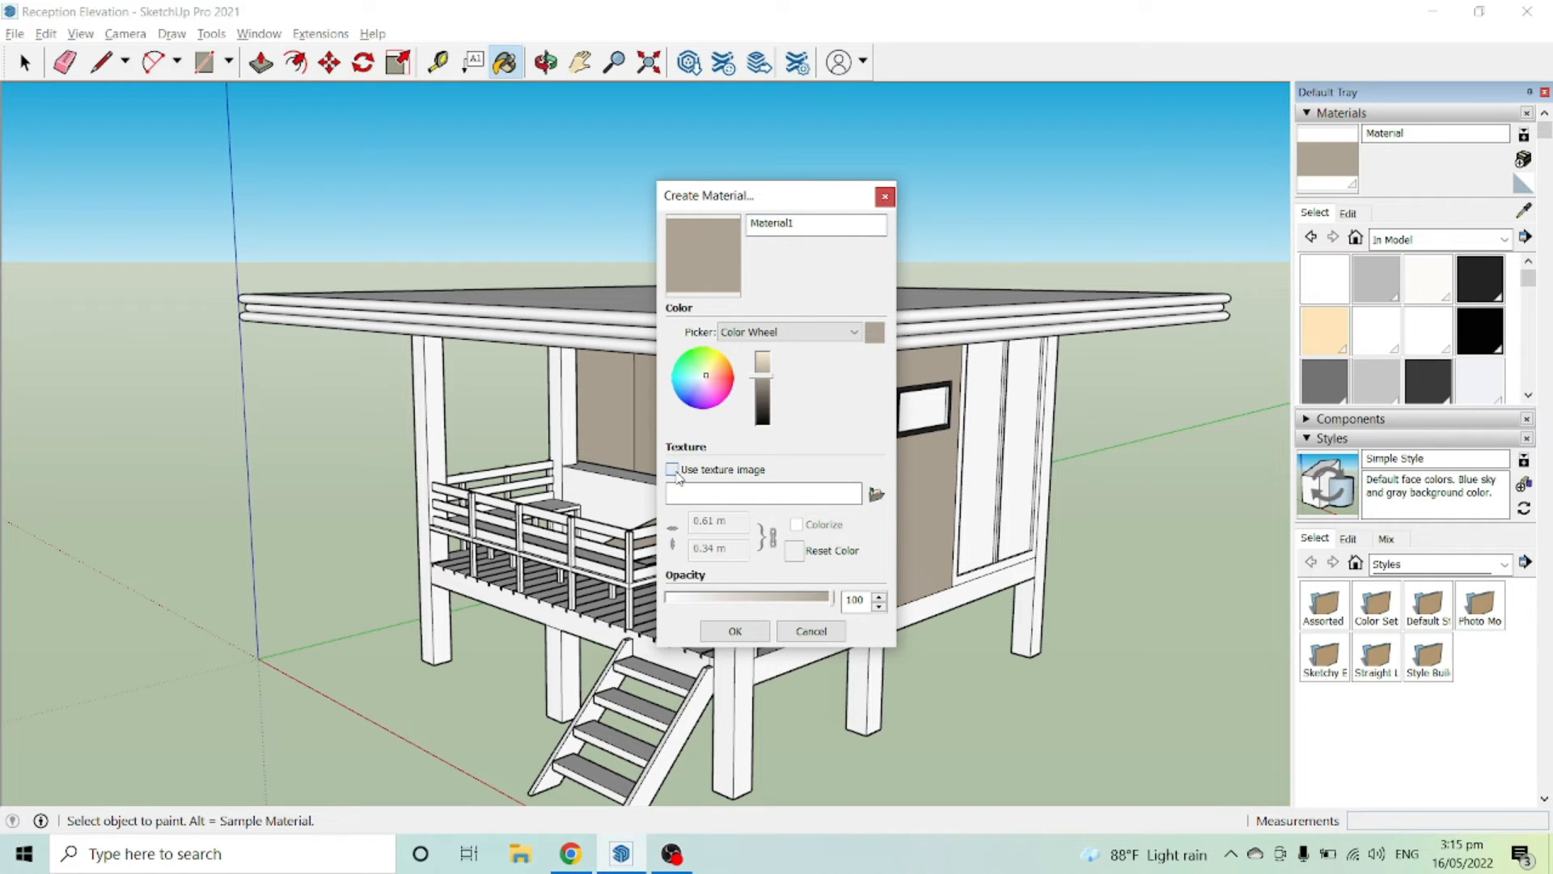
click(675, 472)
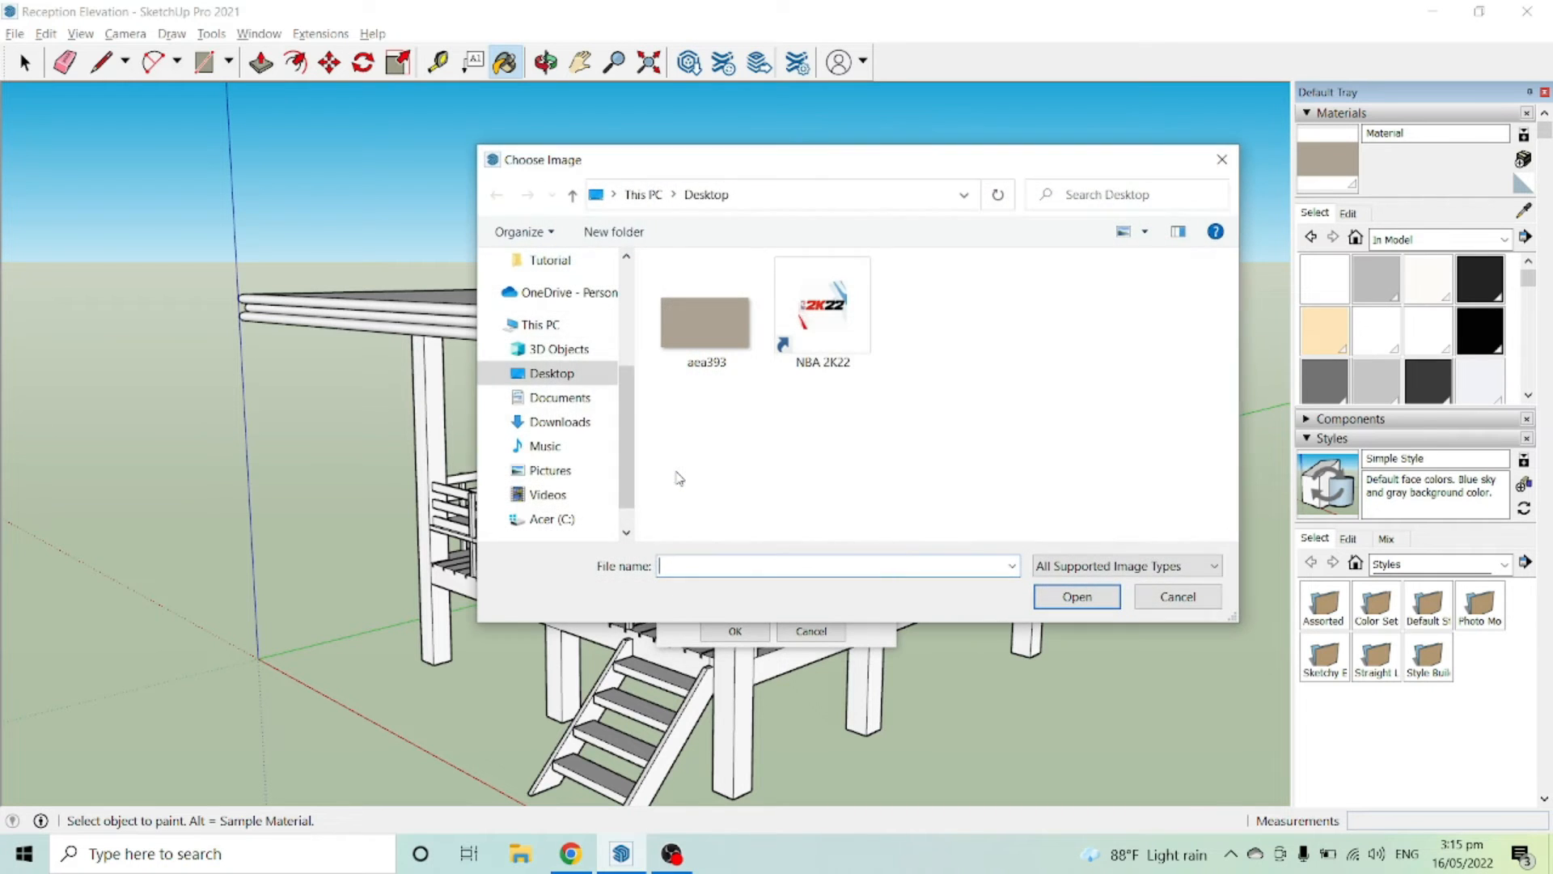
click(572, 422)
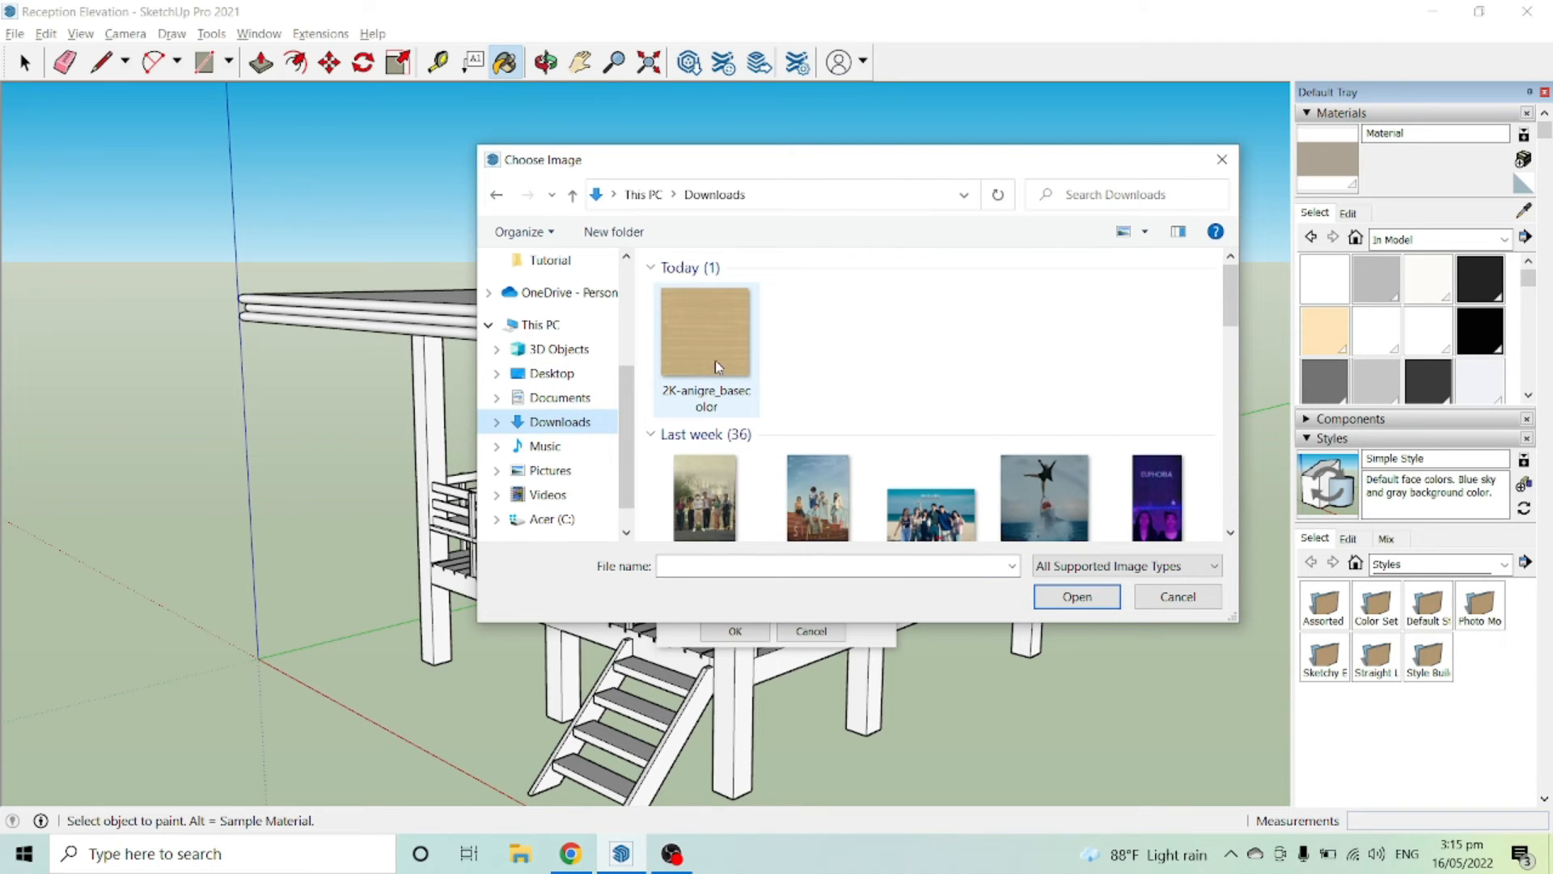
click(709, 356)
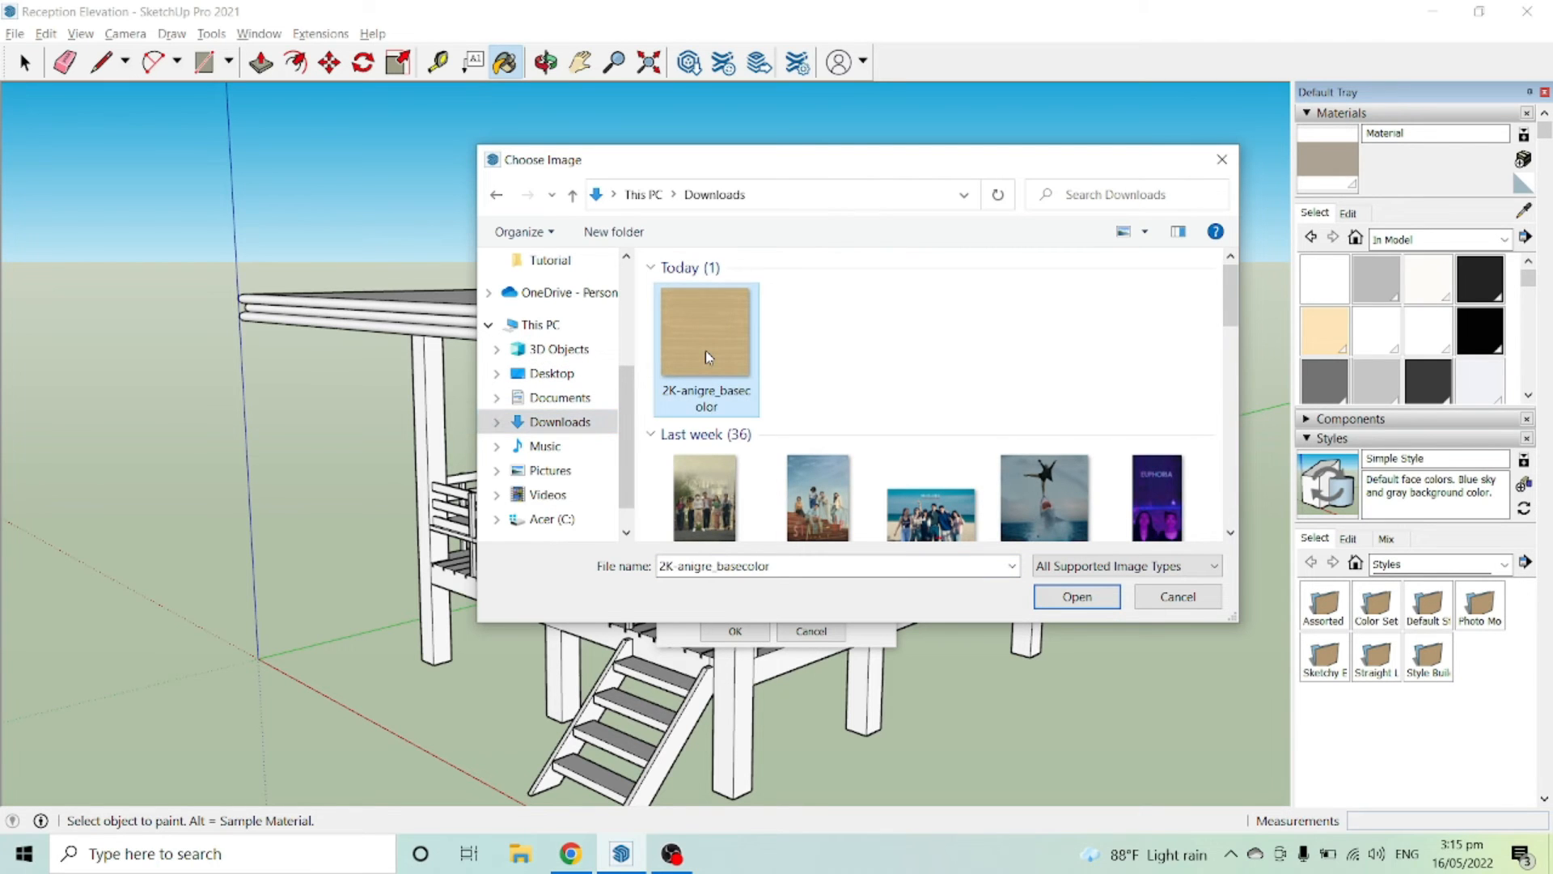
click(1104, 593)
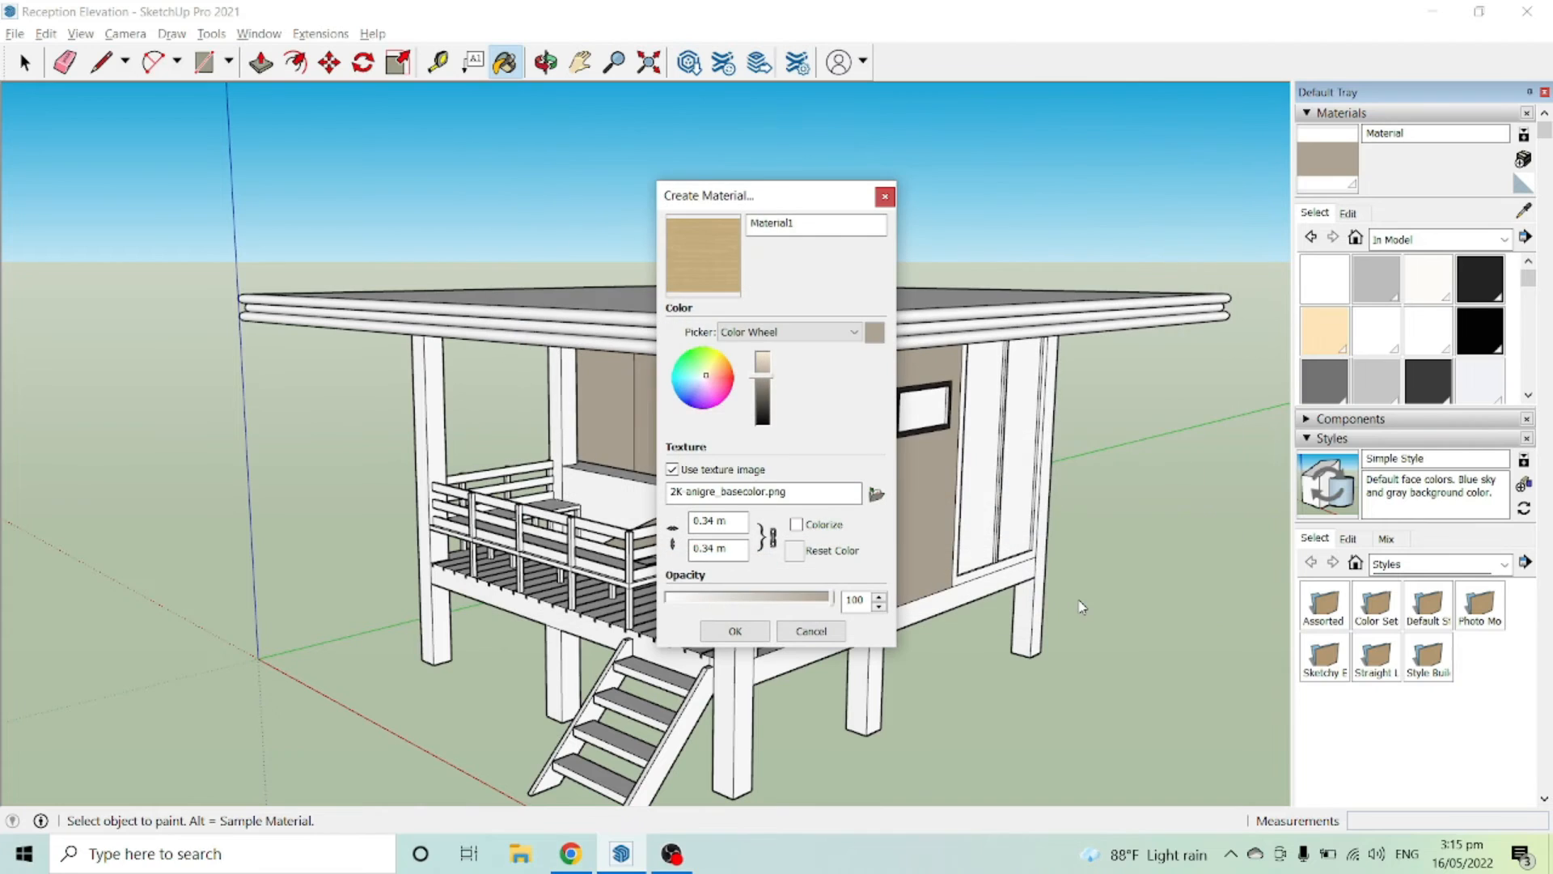
click(735, 631)
Paint the front face of the reception counter with the anigre wood material
scroll(617, 513, up, 8)
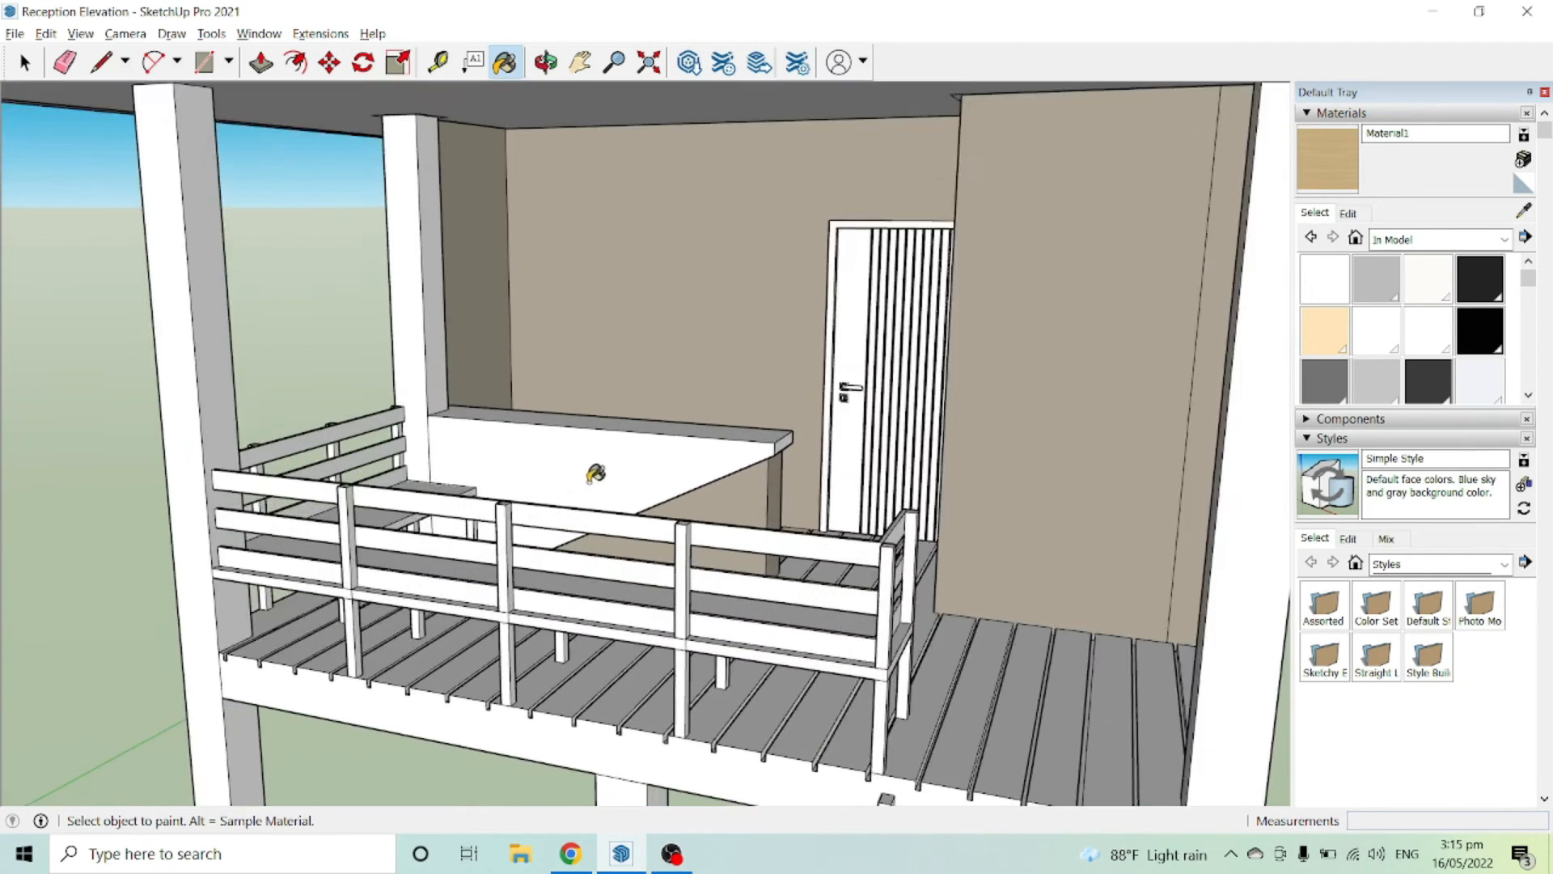
click(596, 474)
scroll(658, 381, up, 2)
Paint the deck floorboards with the anigre wood material, from the stair entrance to partway along the front railing
scroll(596, 410, down, 8)
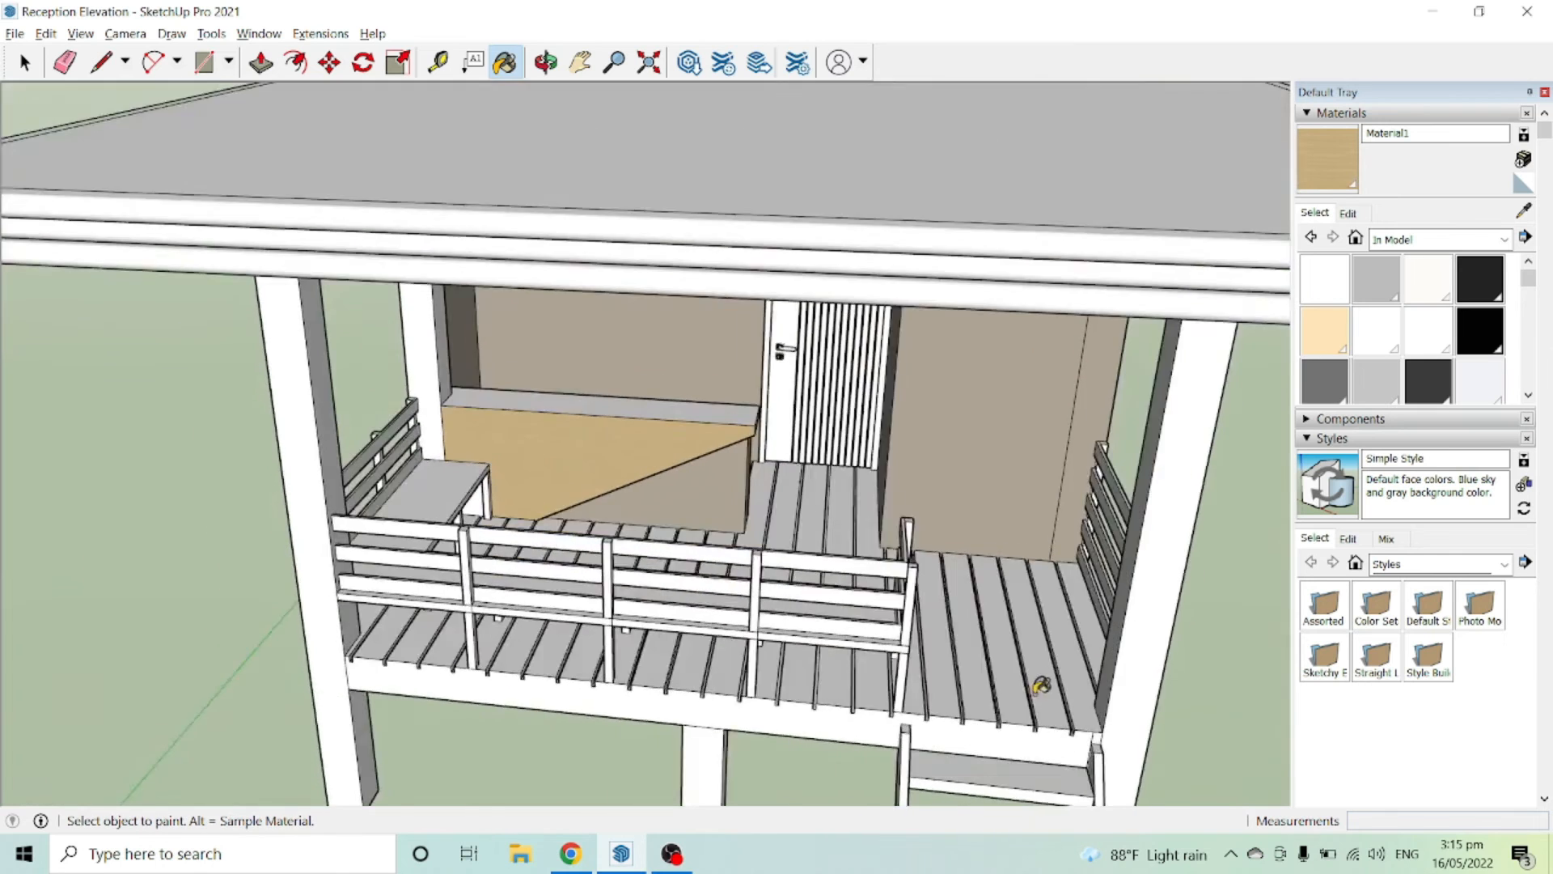
scroll(1041, 686, up, 3)
click(1100, 659)
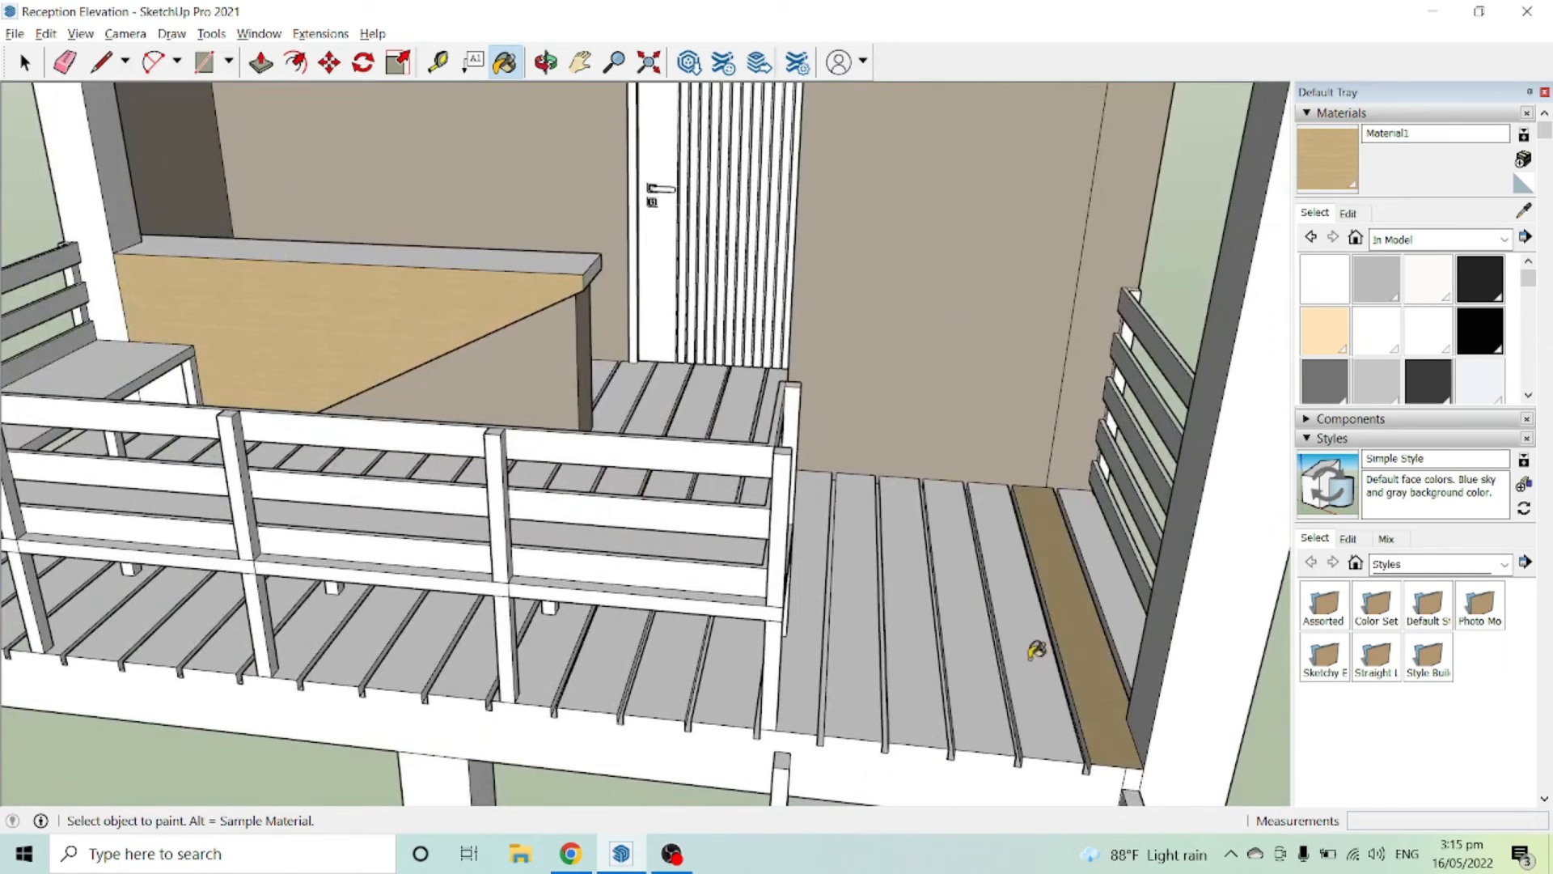
click(1040, 645)
click(979, 645)
click(928, 651)
click(847, 650)
click(823, 647)
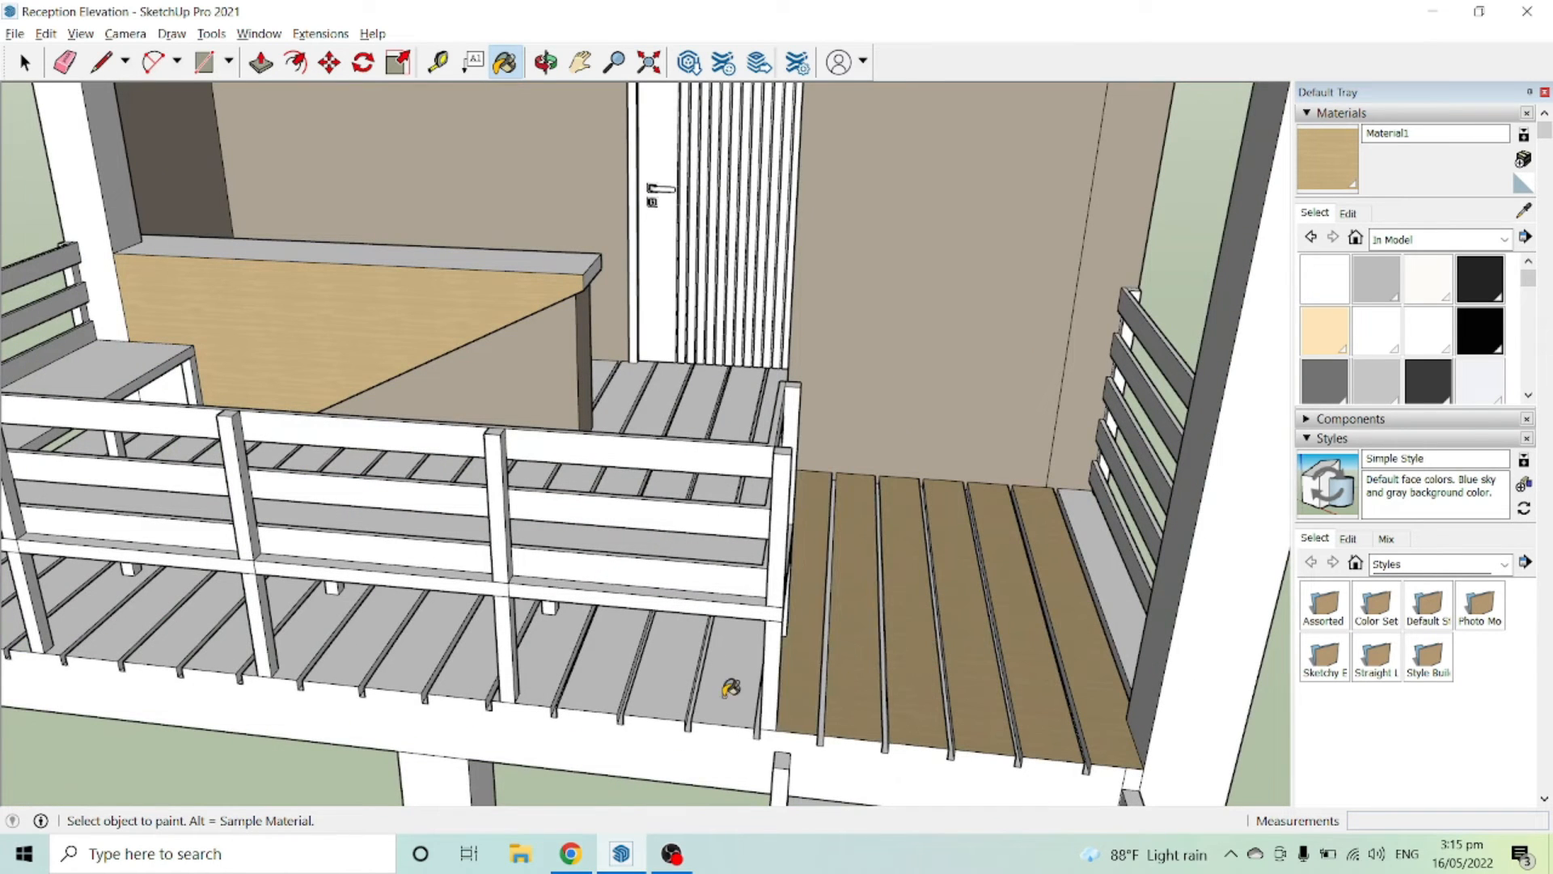
click(728, 688)
click(665, 696)
click(598, 671)
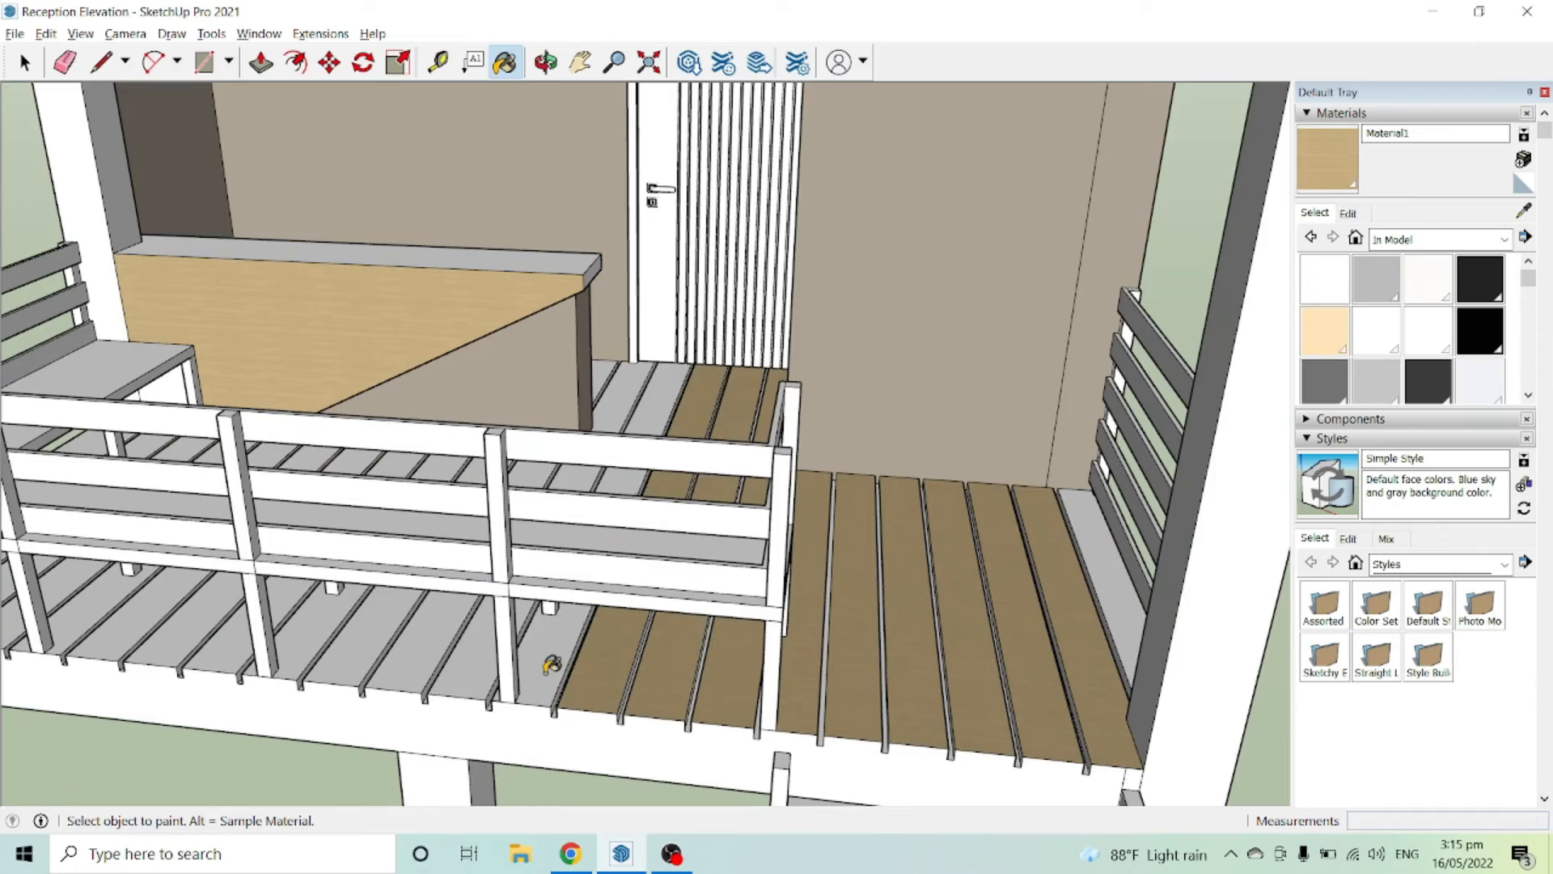
click(544, 658)
click(449, 655)
click(408, 651)
click(385, 645)
scroll(385, 645, down, 8)
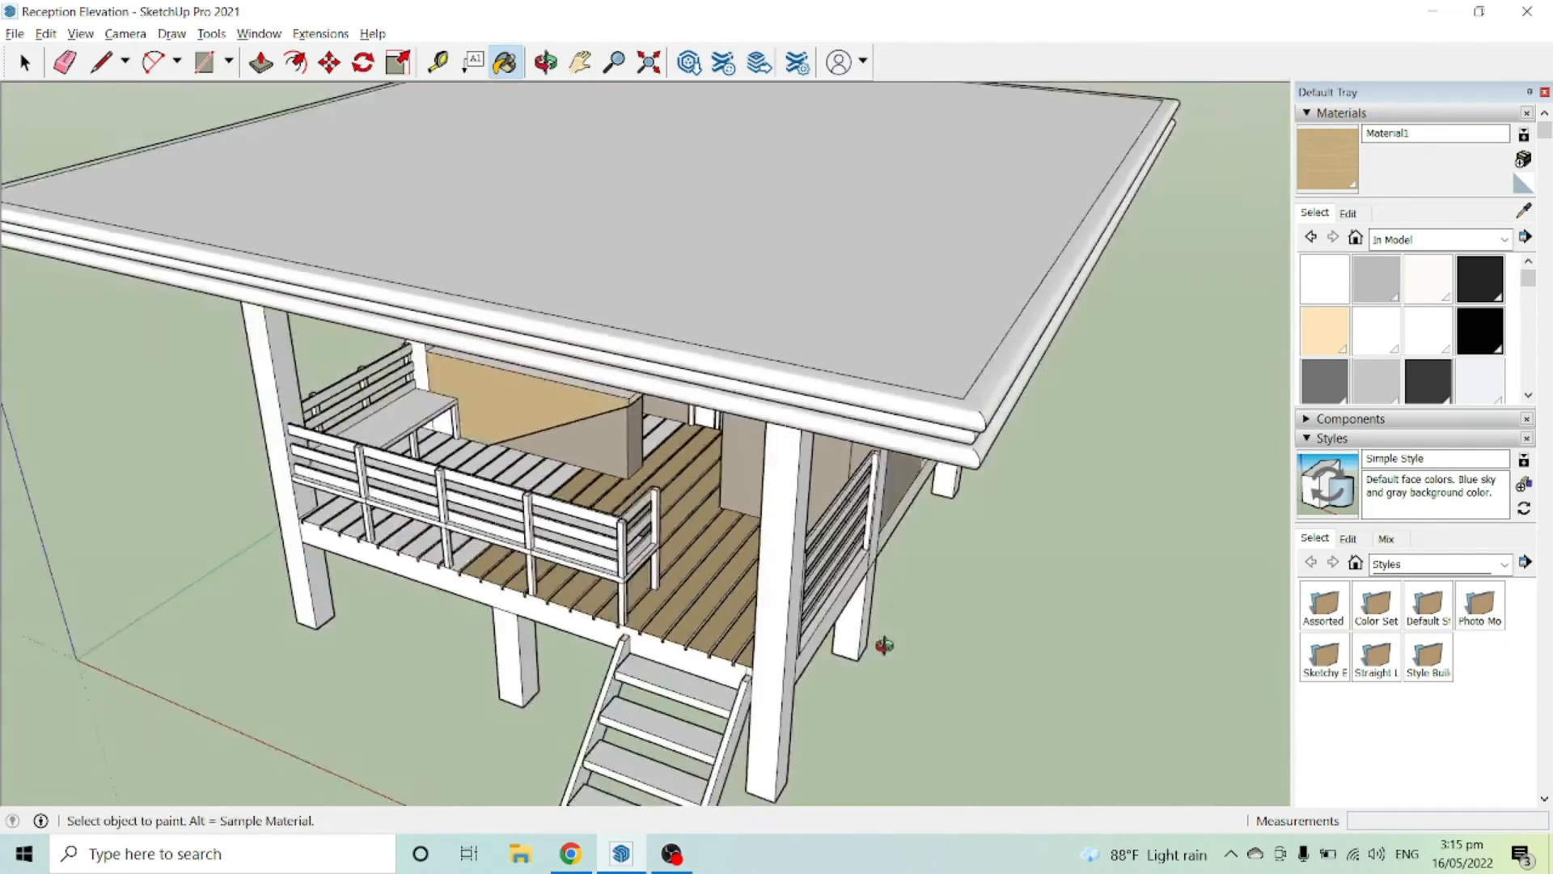
mouse_move(884, 642)
middle_down()
mouse_move(720, 421)
mouse_move(856, 590)
mouse_move(773, 429)
middle_up()
scroll(856, 590, down, 2)
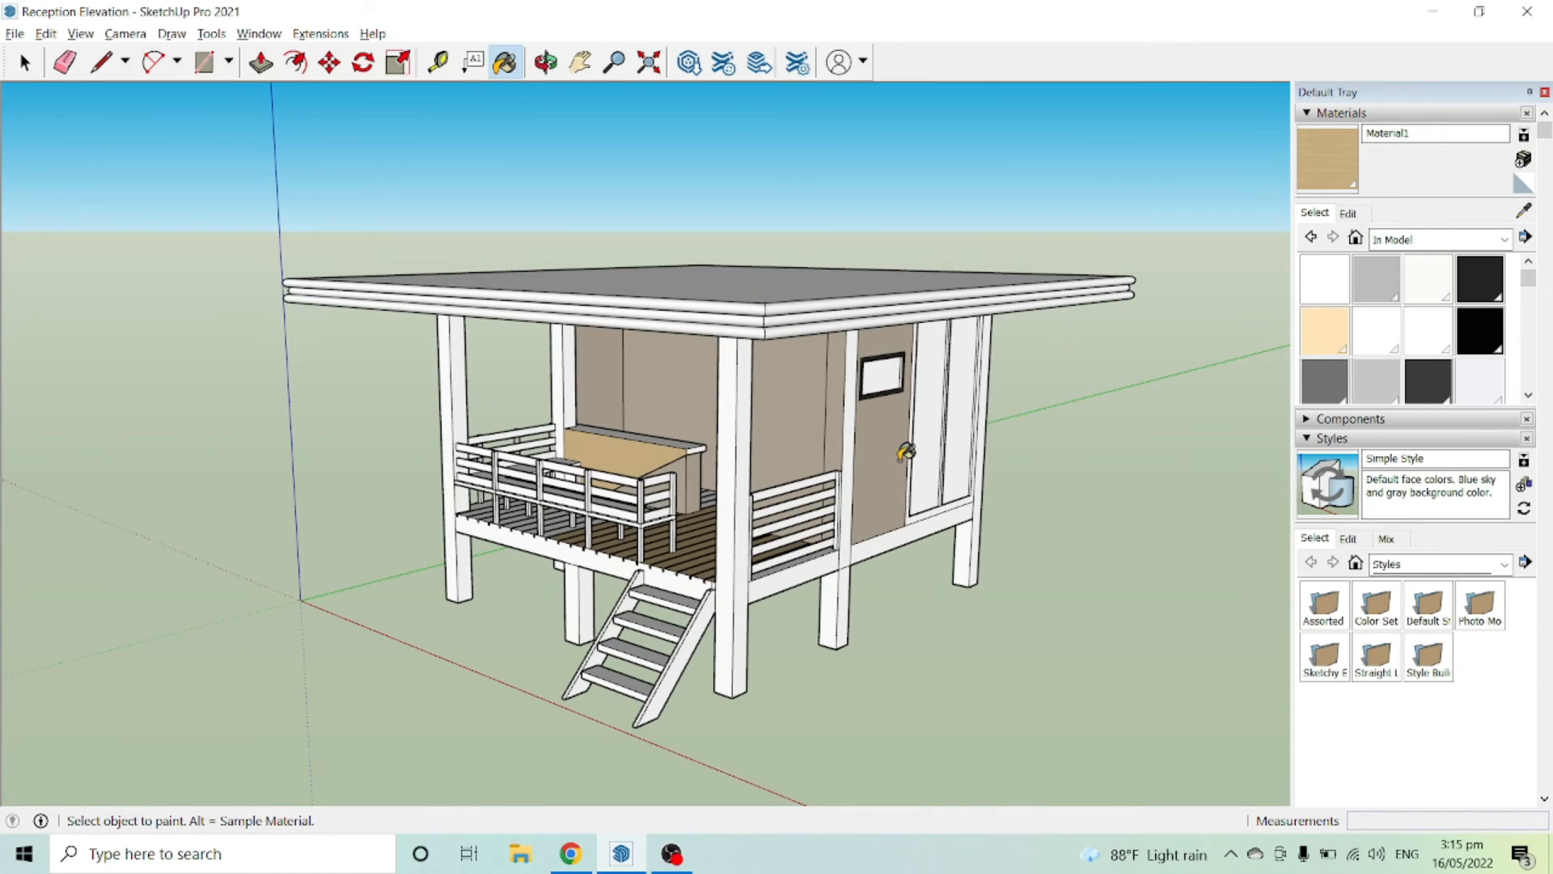
mouse_move(970, 451)
middle_down()
mouse_move(785, 493)
mouse_move(749, 543)
mouse_move(961, 523)
mouse_move(999, 486)
middle_up()
middle_drag(655, 582, 741, 543)
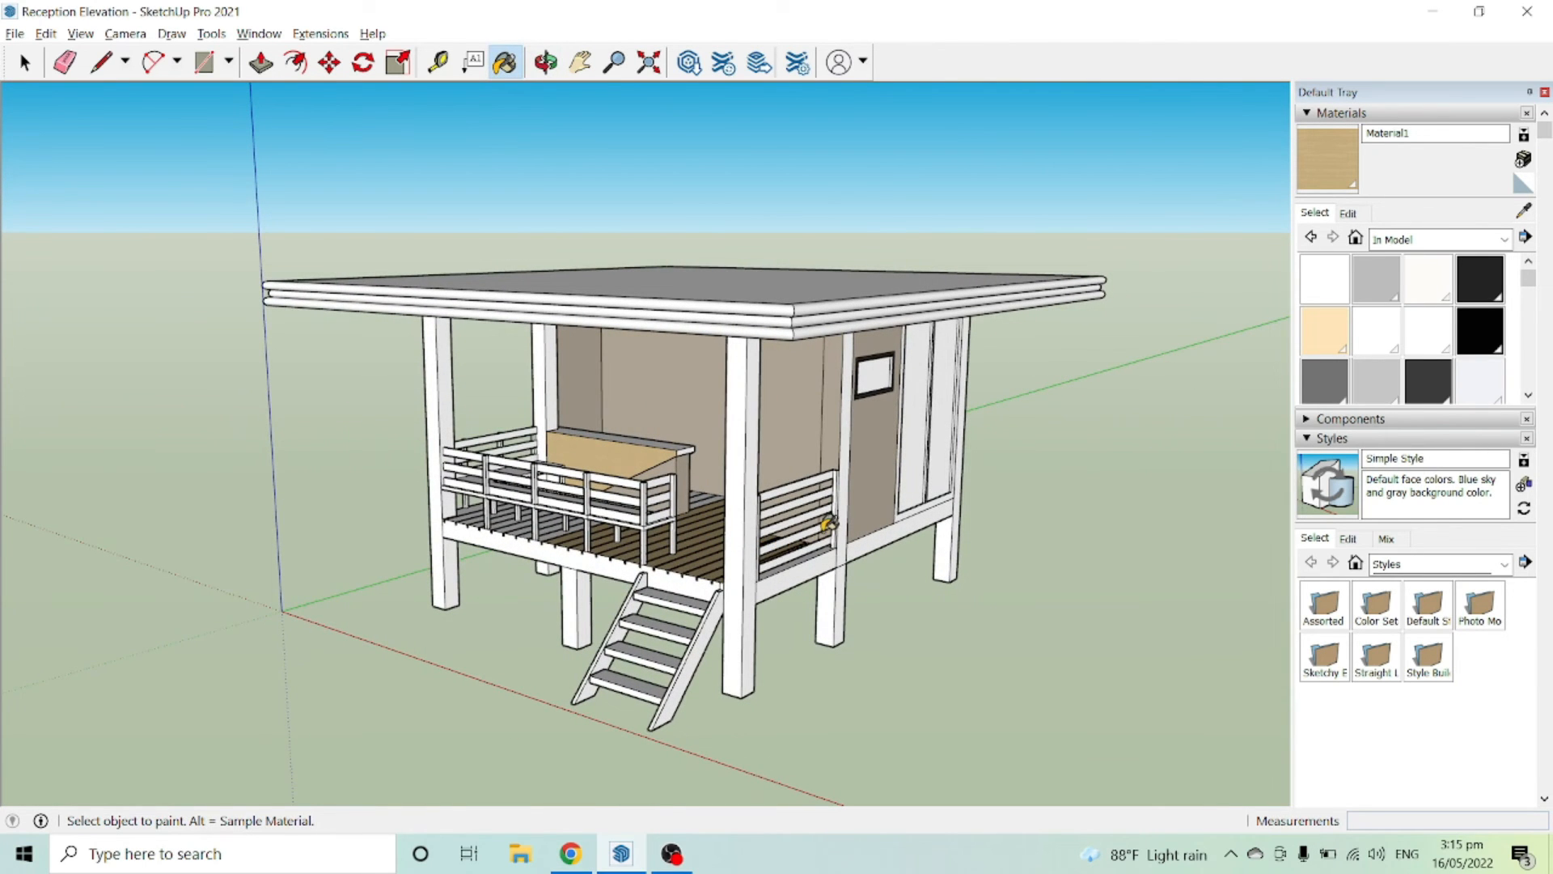